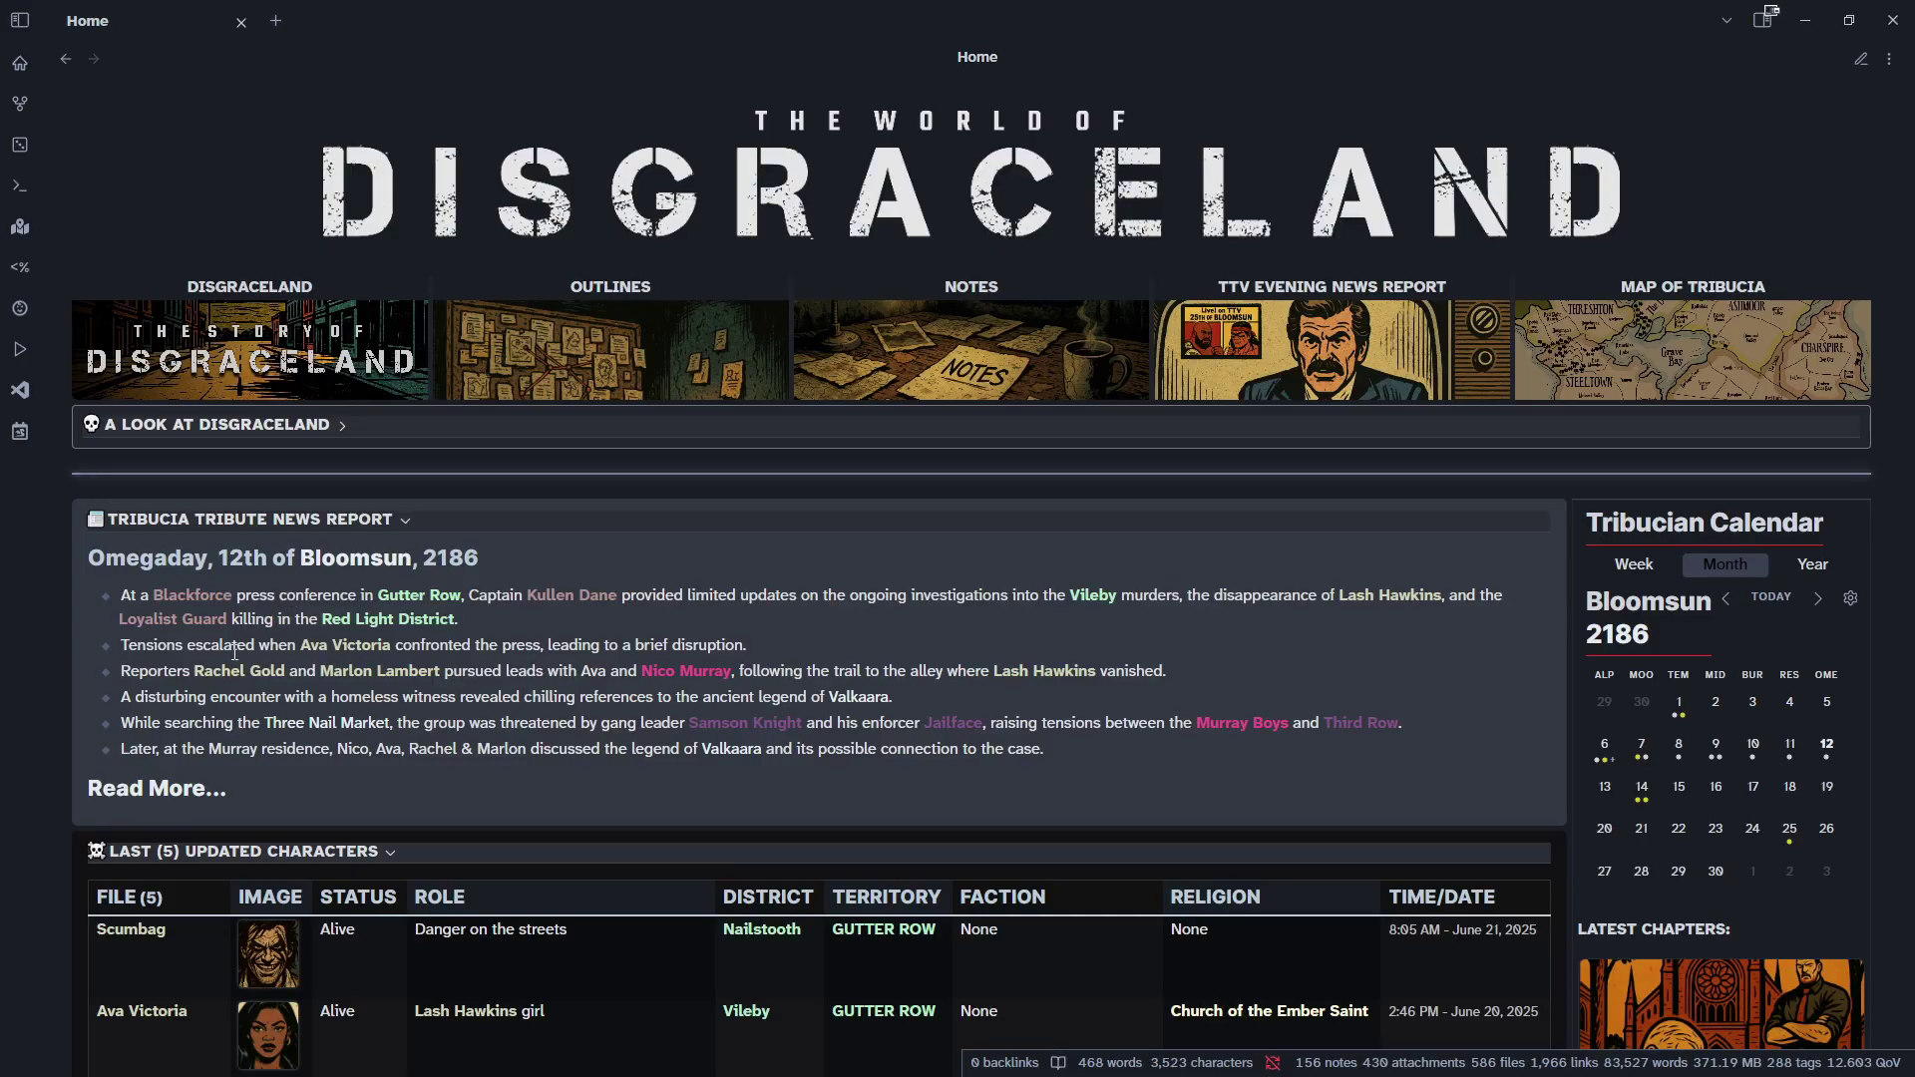
# Open the left sidebar to list the vault's folders beside the Disgraceland Home note.
pyautogui.moveTo(276, 726)
pyautogui.click(28, 30)
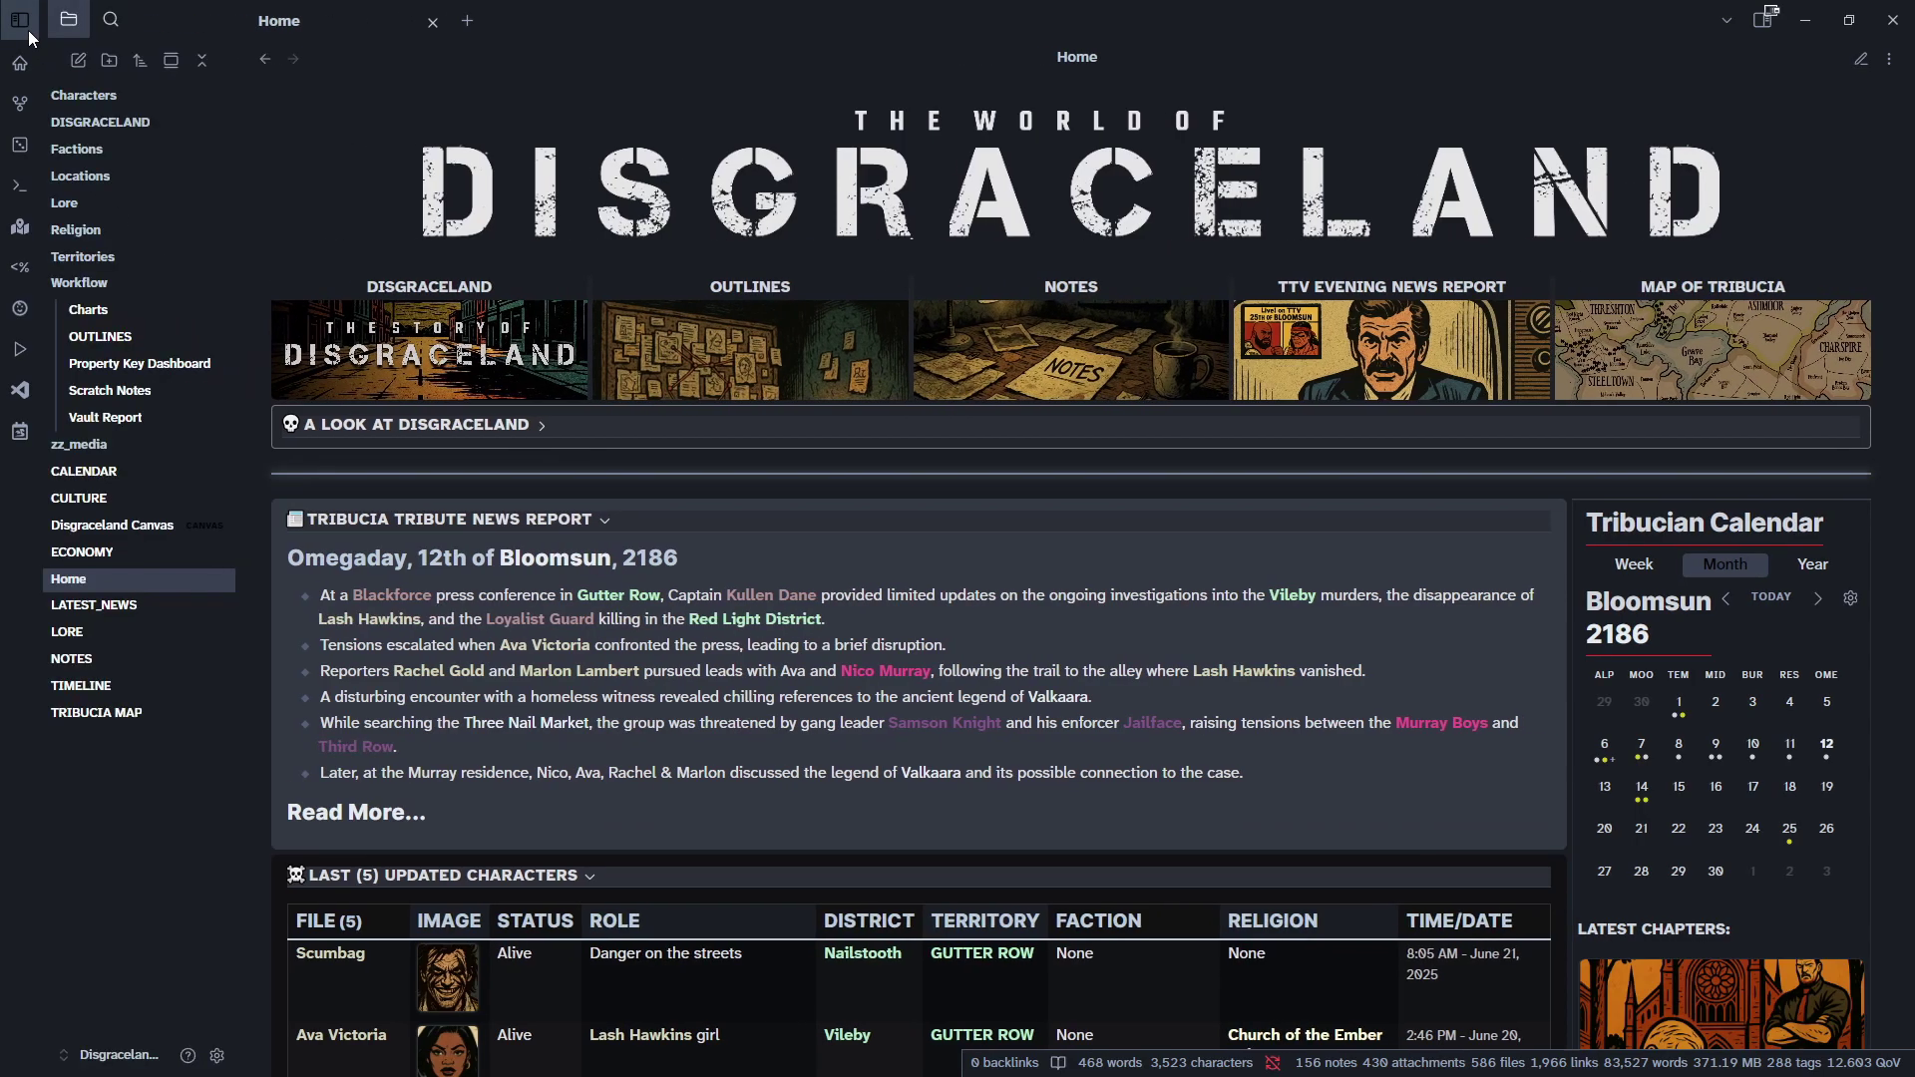
# Open Settings at the Supercharged Links plugin page, scrolled to its tag selector list.
pyautogui.click(217, 1055)
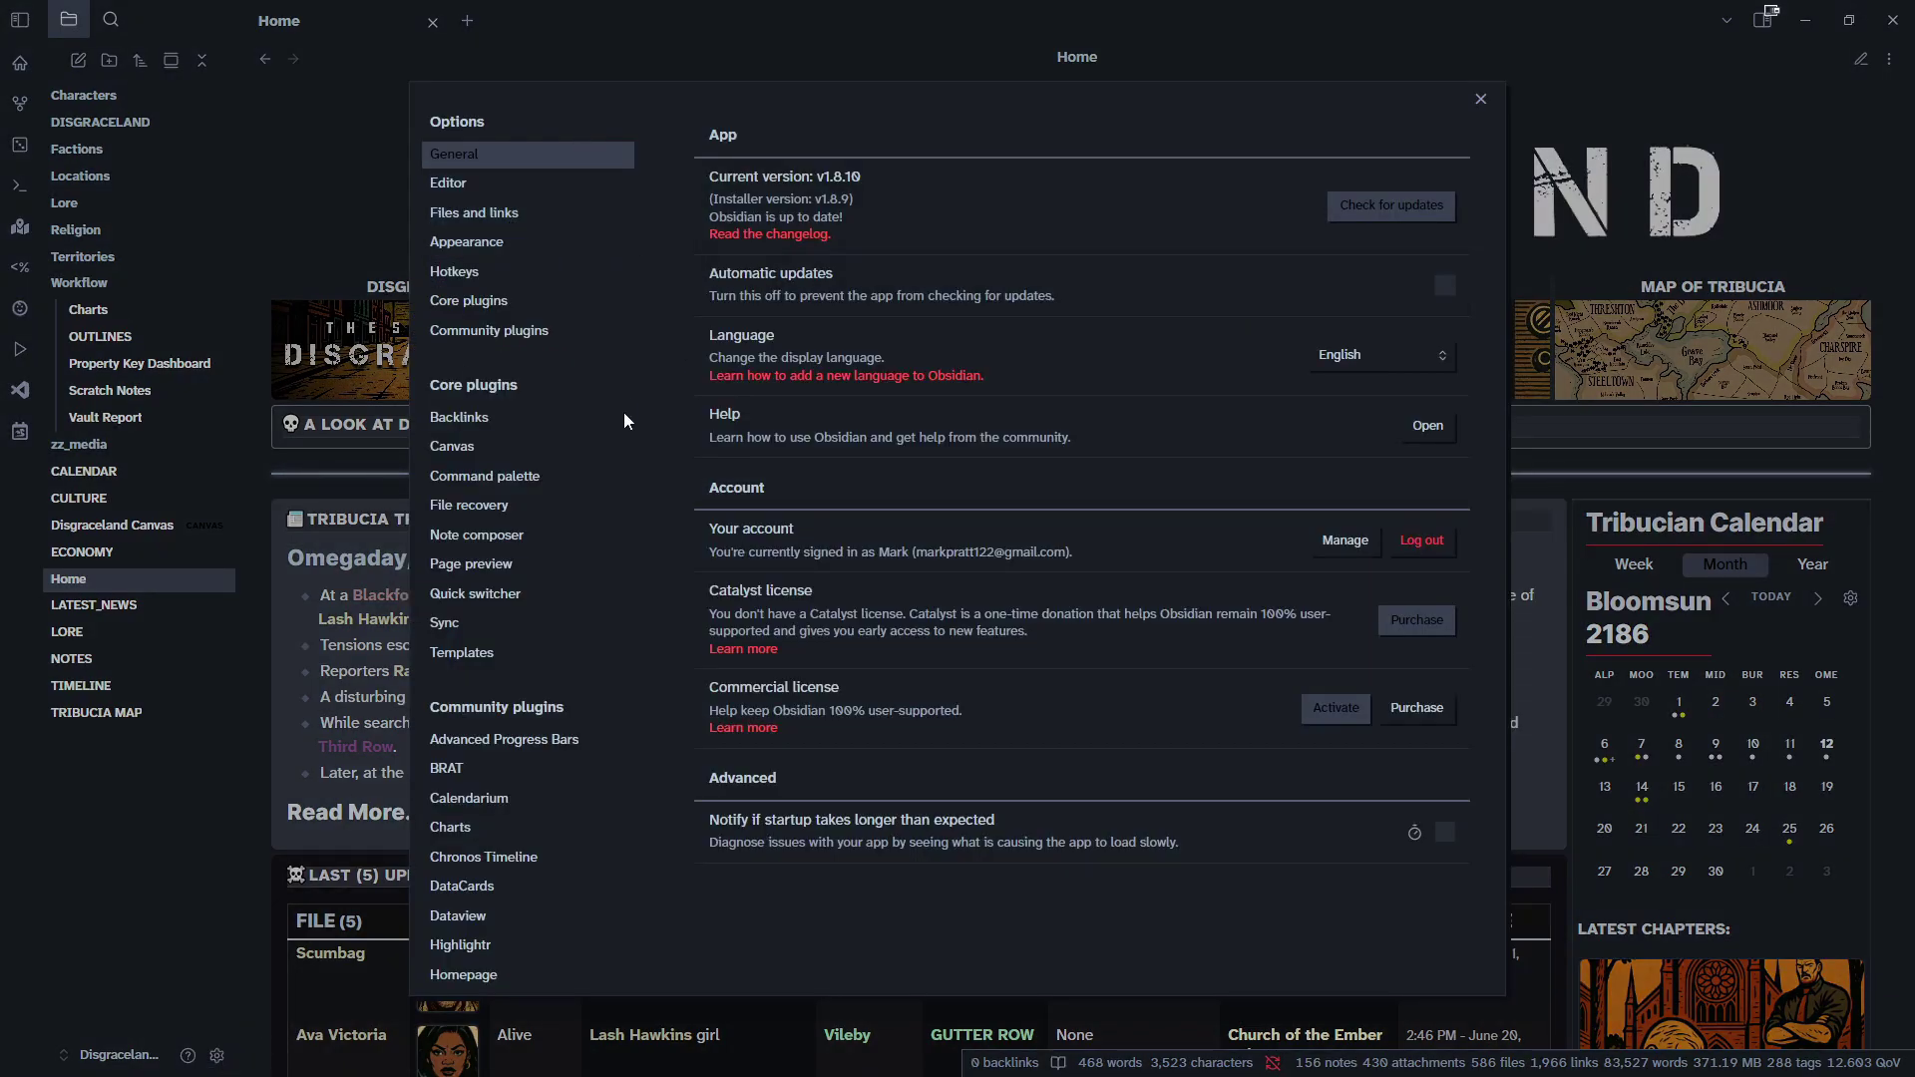
pyautogui.scroll(-1, 653, 261)
pyautogui.scroll(-2, 654, 261)
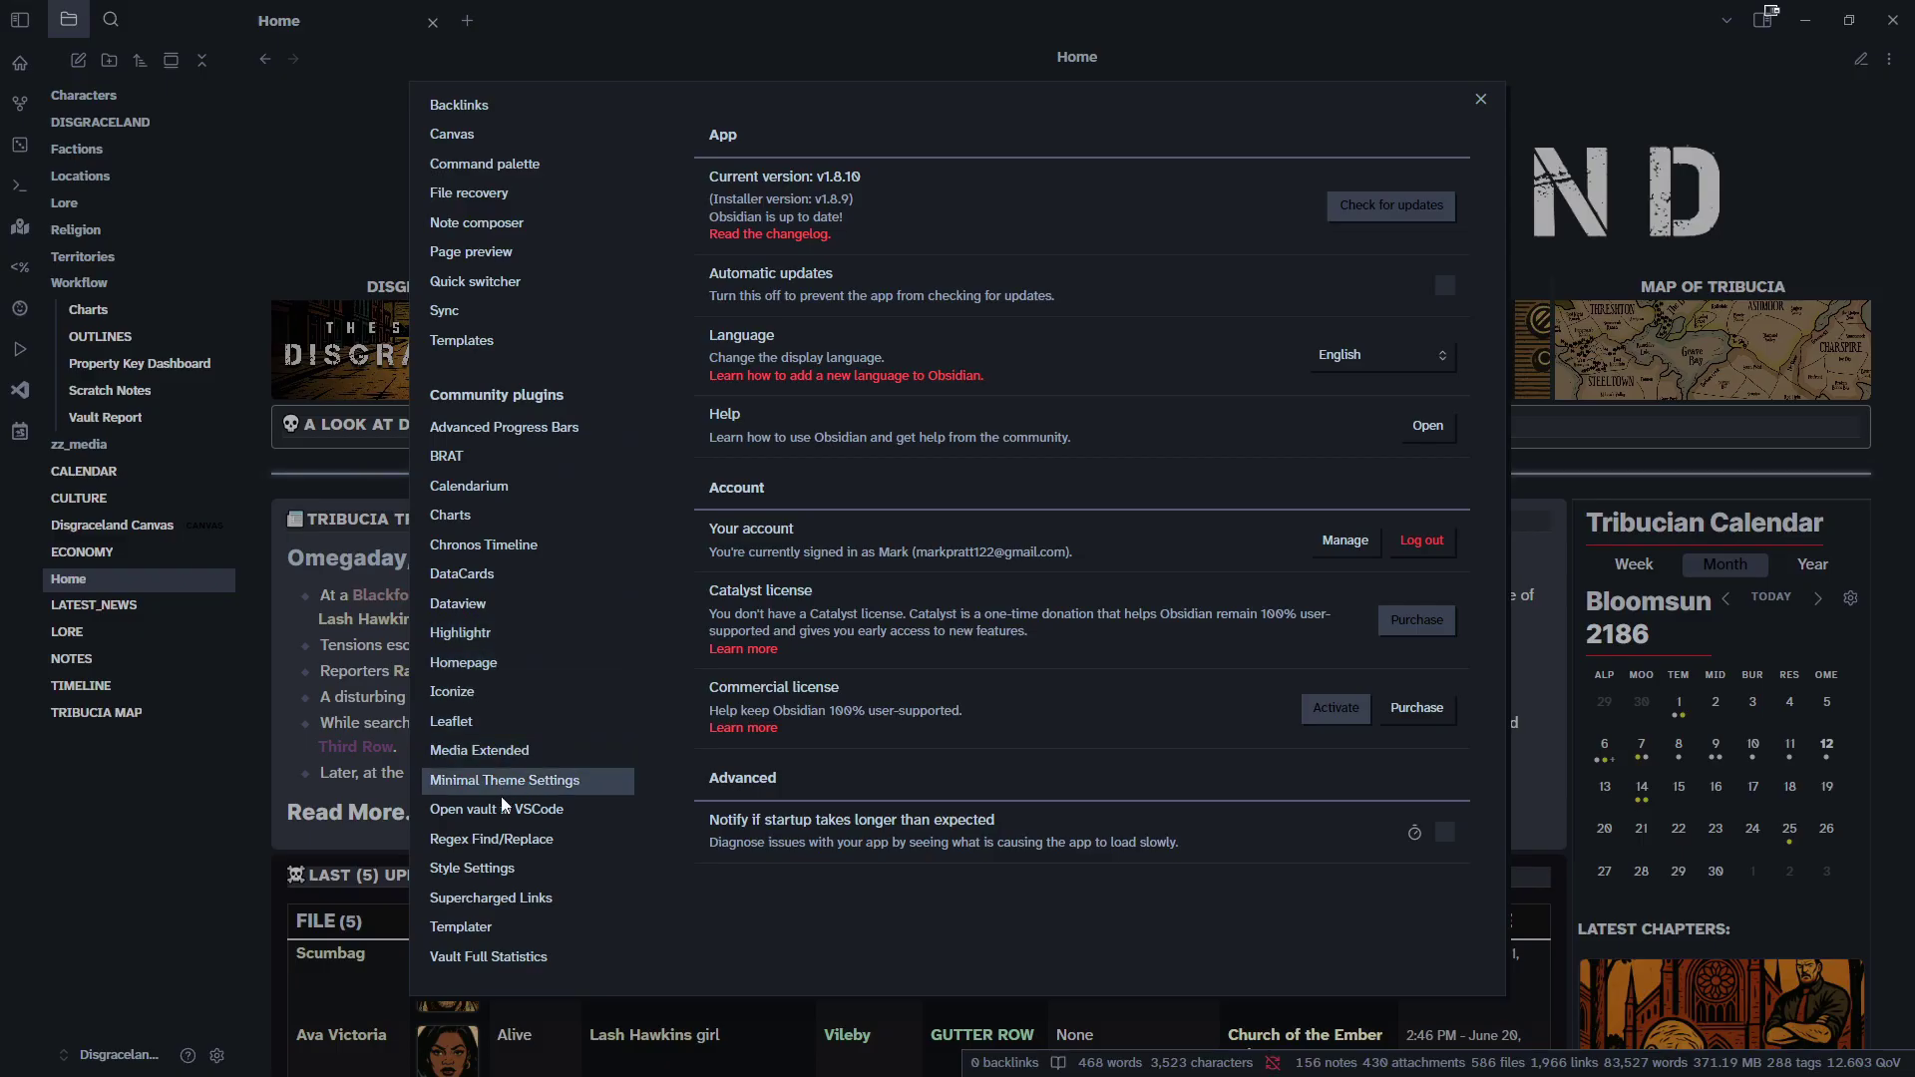
pyautogui.click(493, 896)
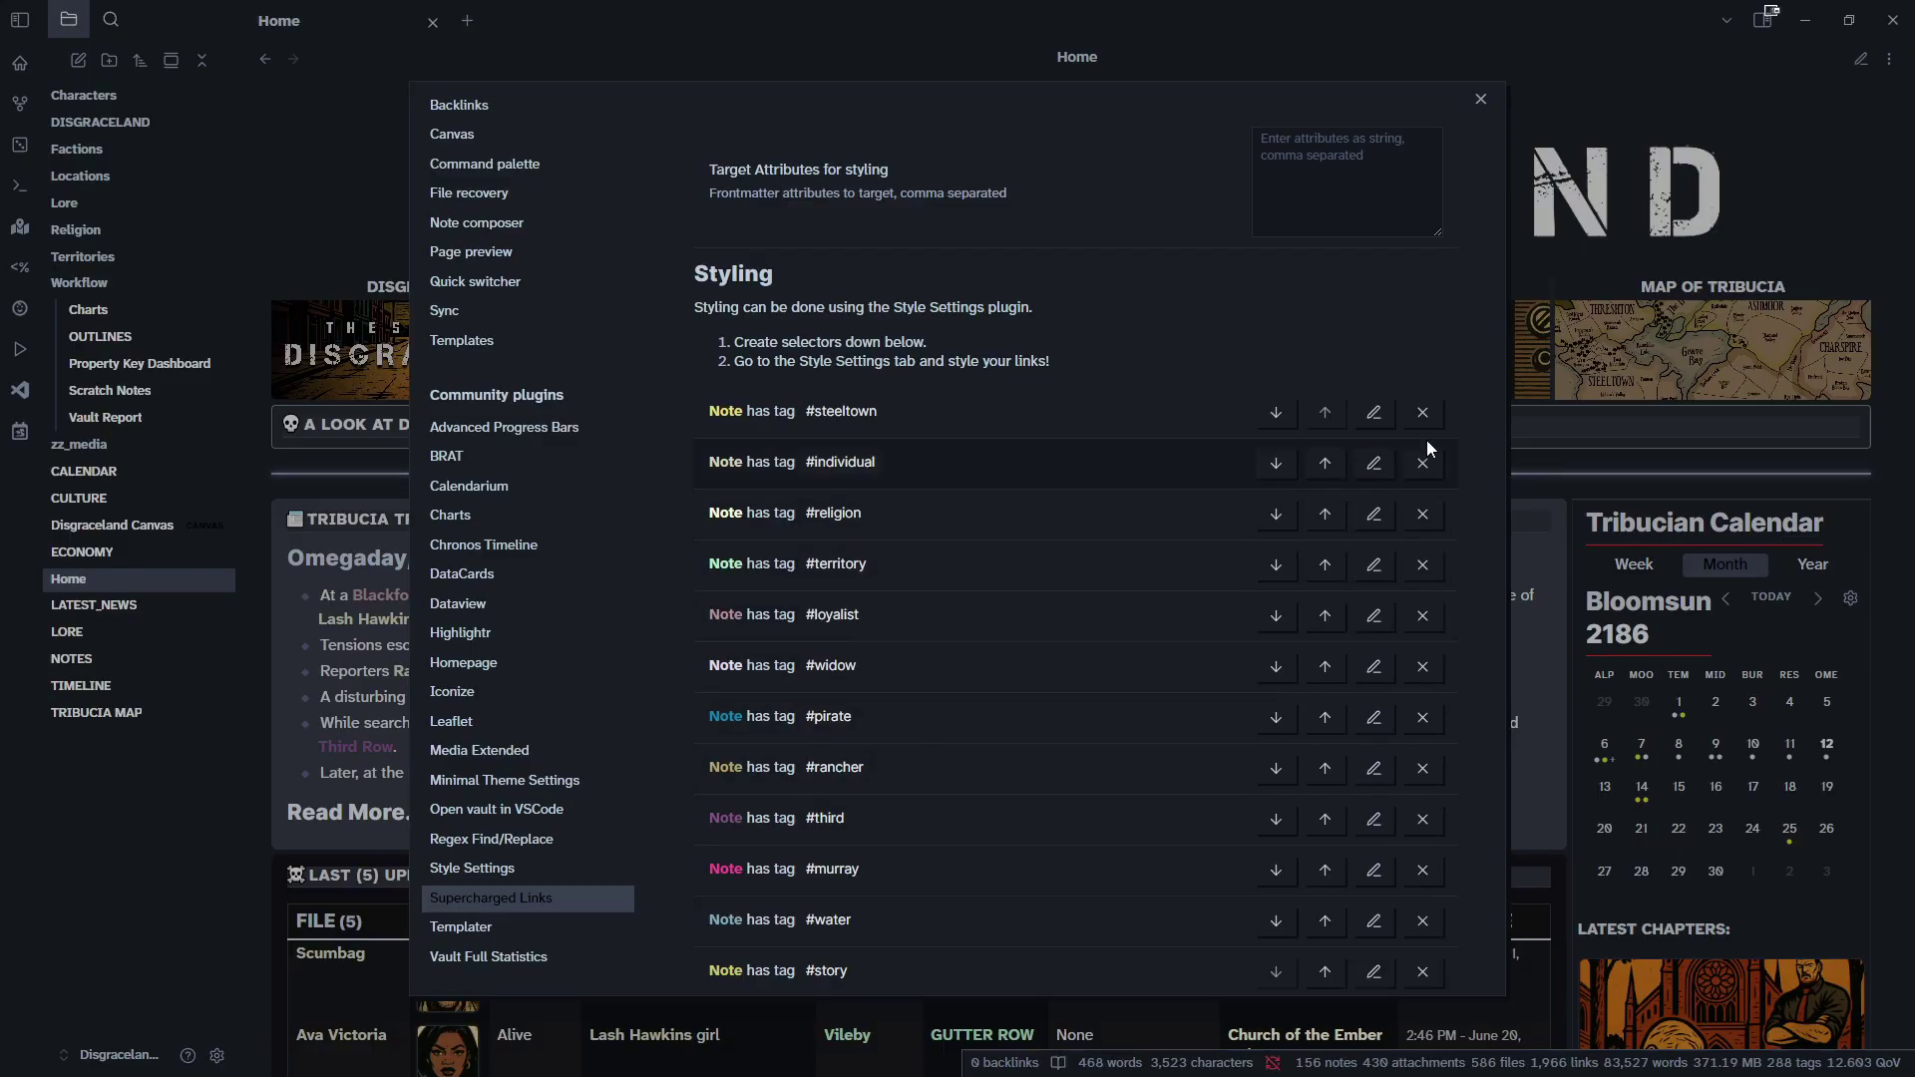
pyautogui.moveTo(1492, 336); pyautogui.dragTo(1482, 443)
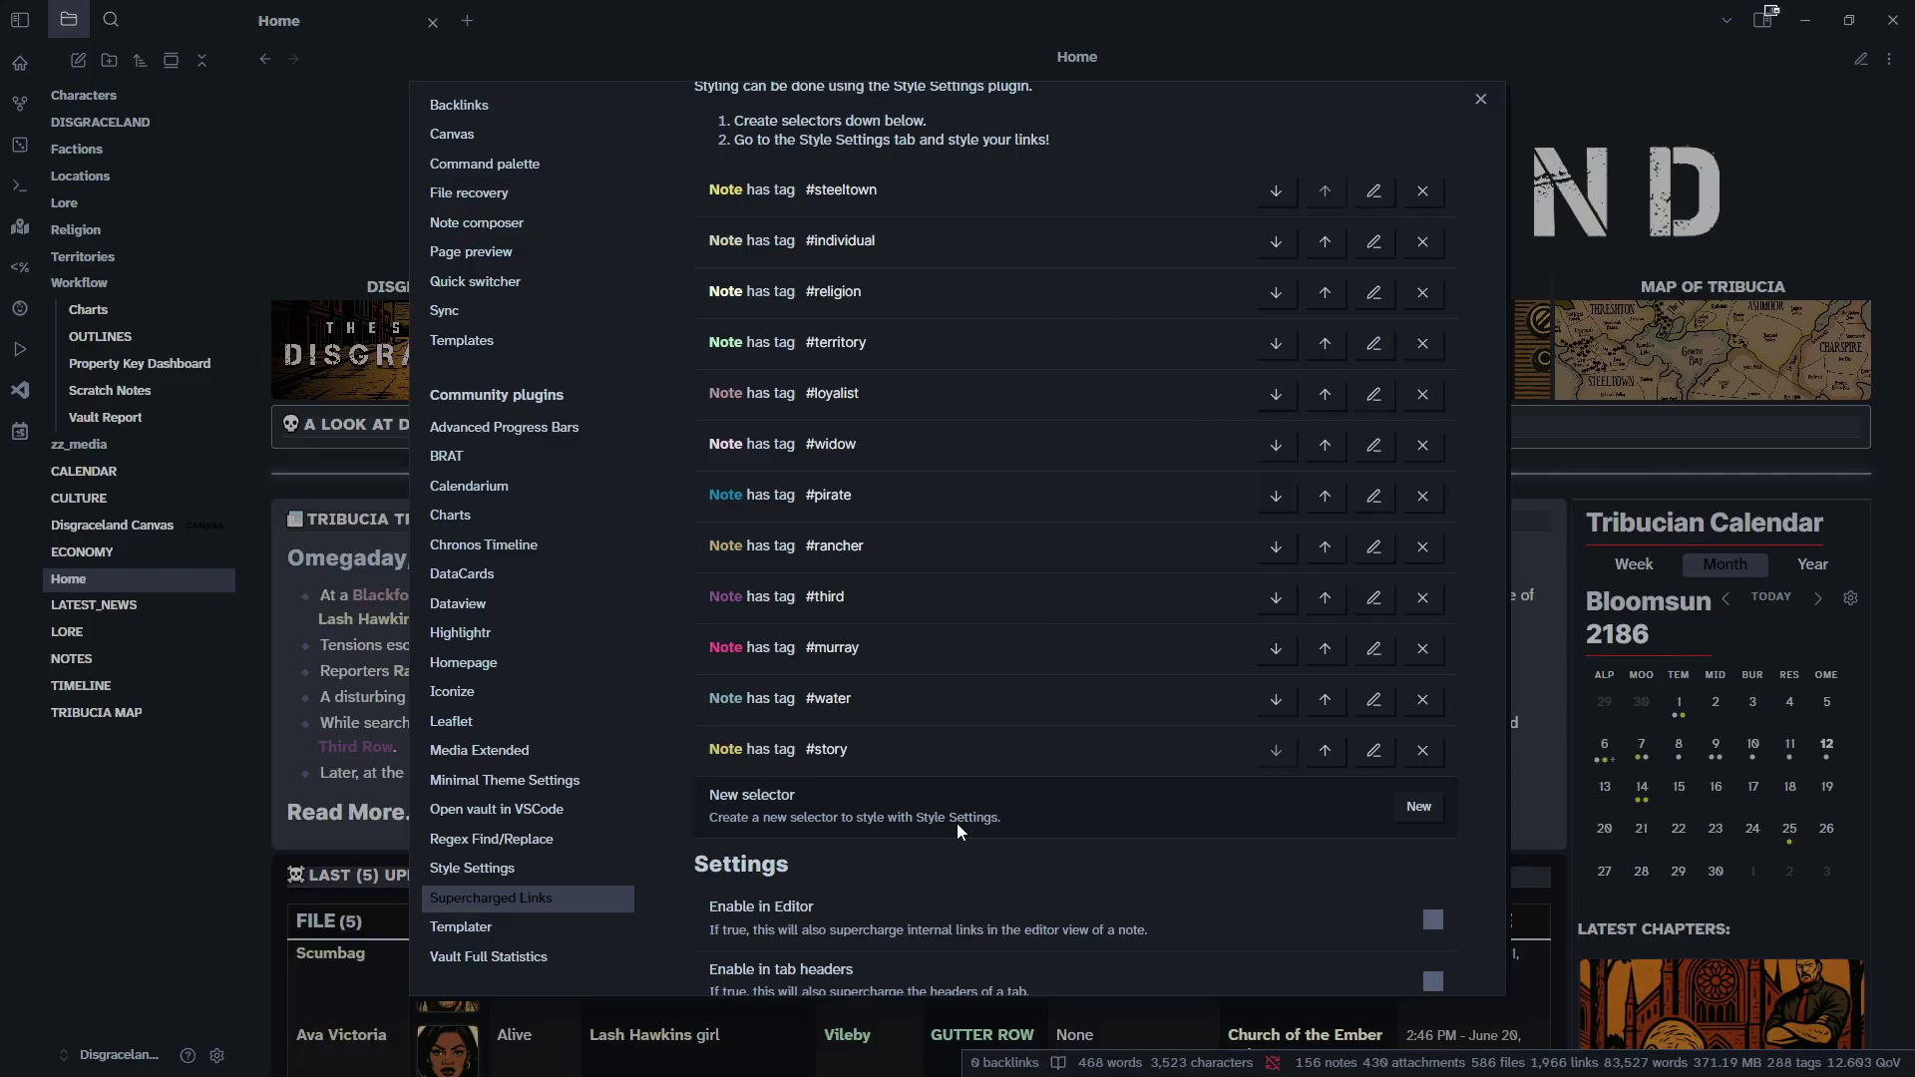
# Create and save a new Tag-type selector matching the tag 'lore'.
pyautogui.click(1420, 808)
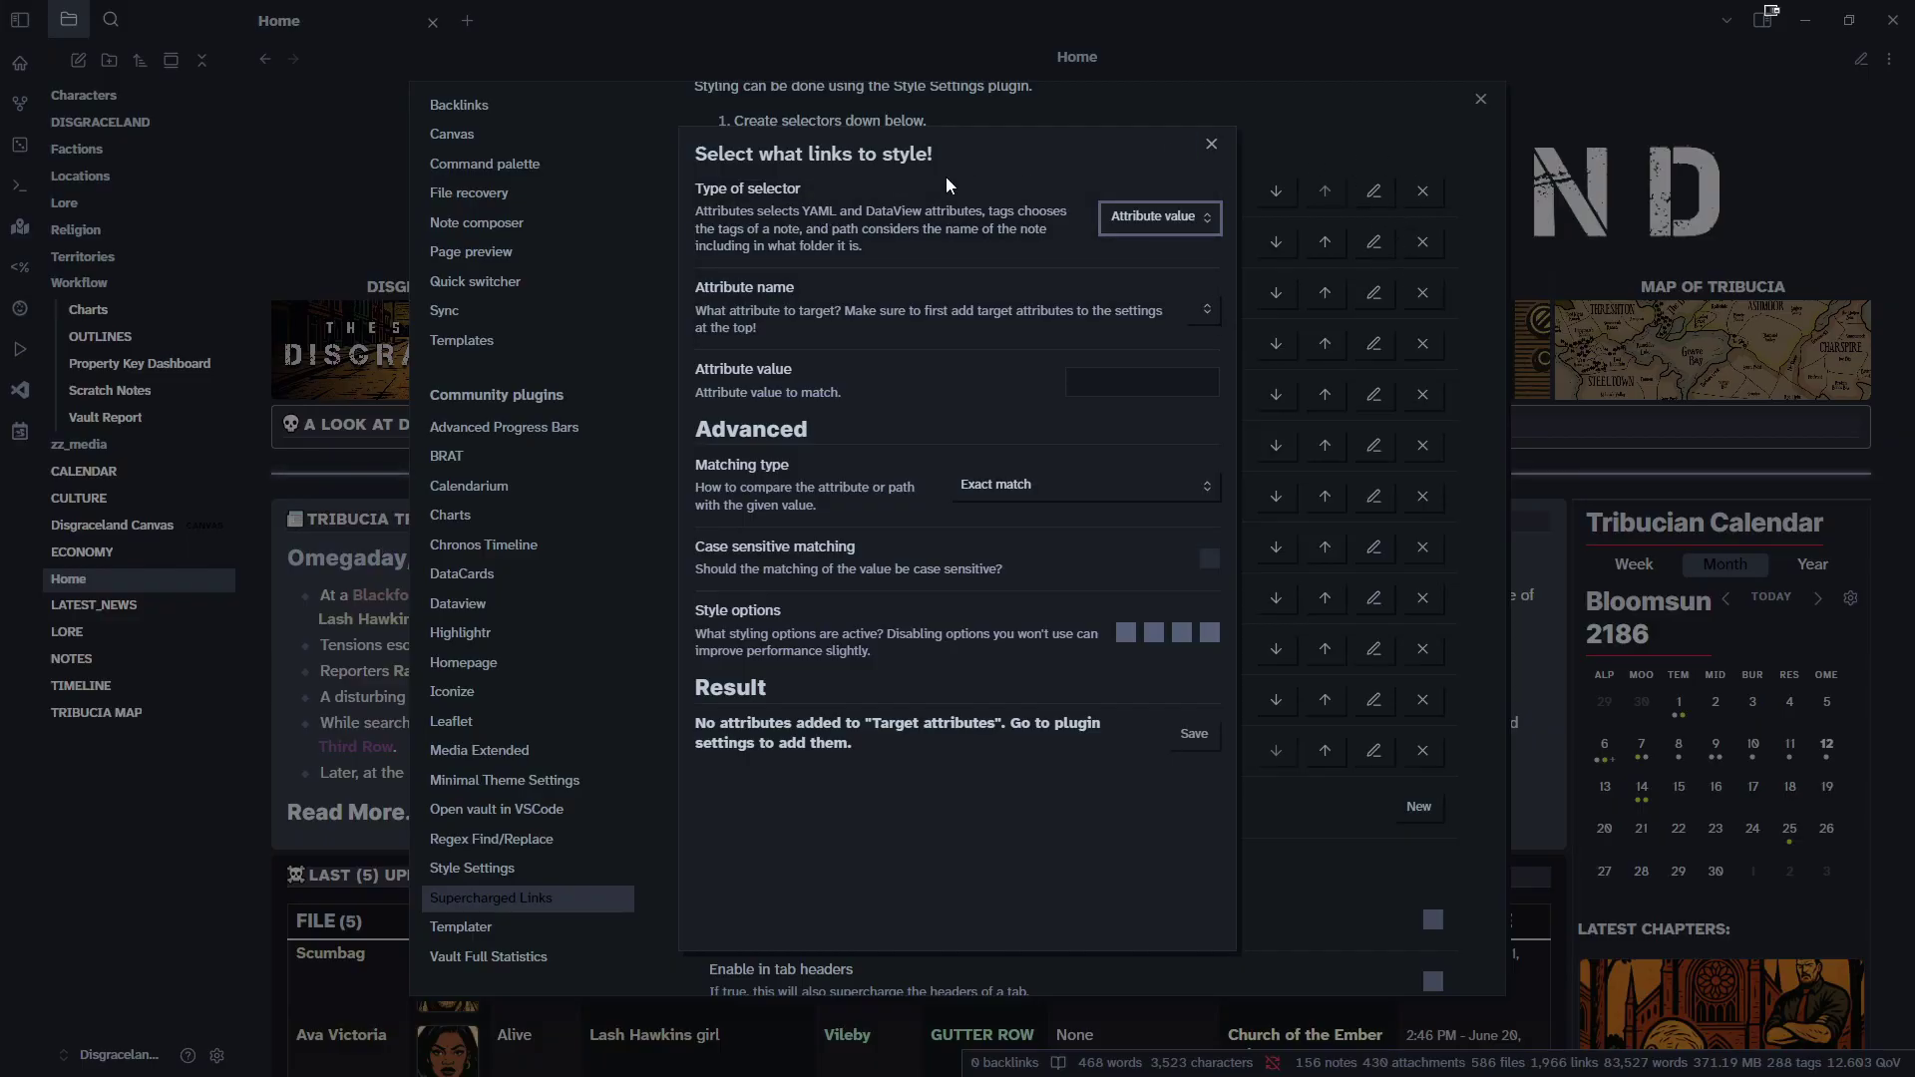
pyautogui.click(1187, 217)
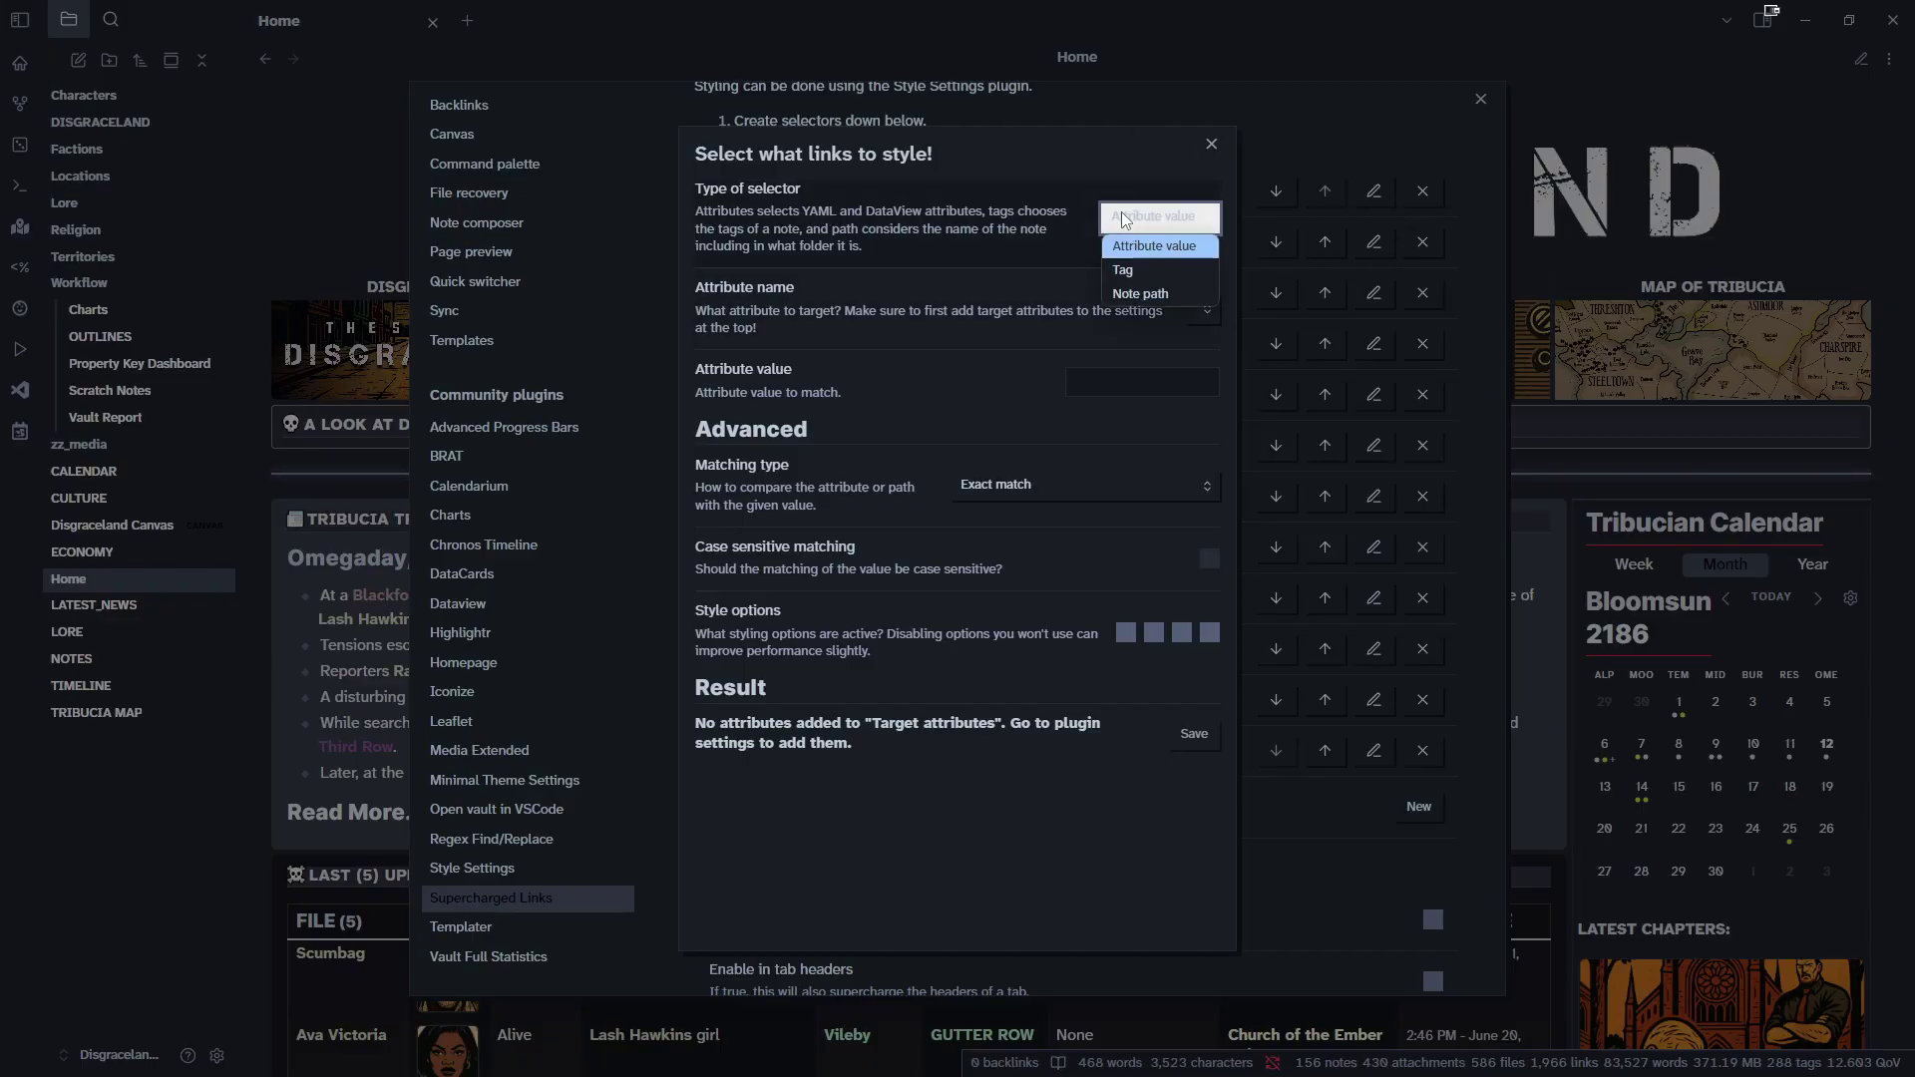
pyautogui.click(1163, 272)
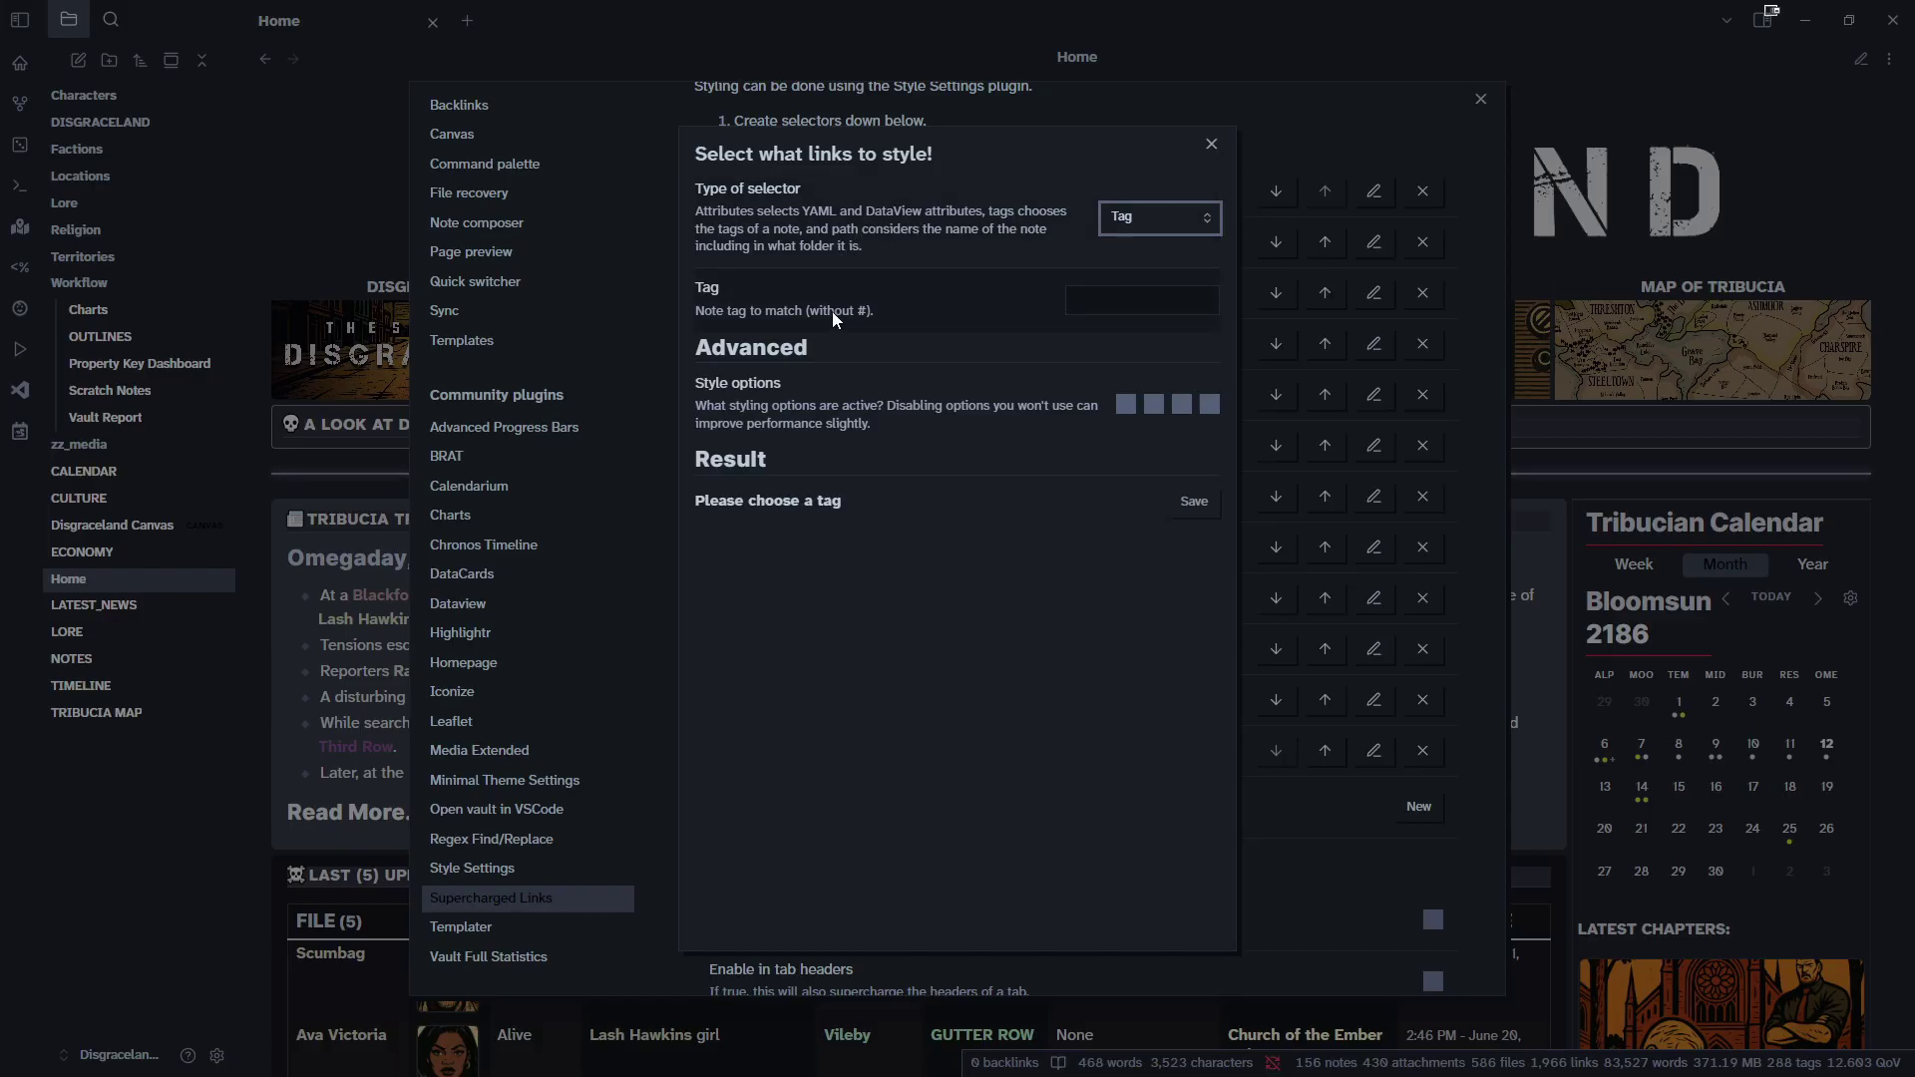
pyautogui.click(1129, 295)
pyautogui.write('lore')
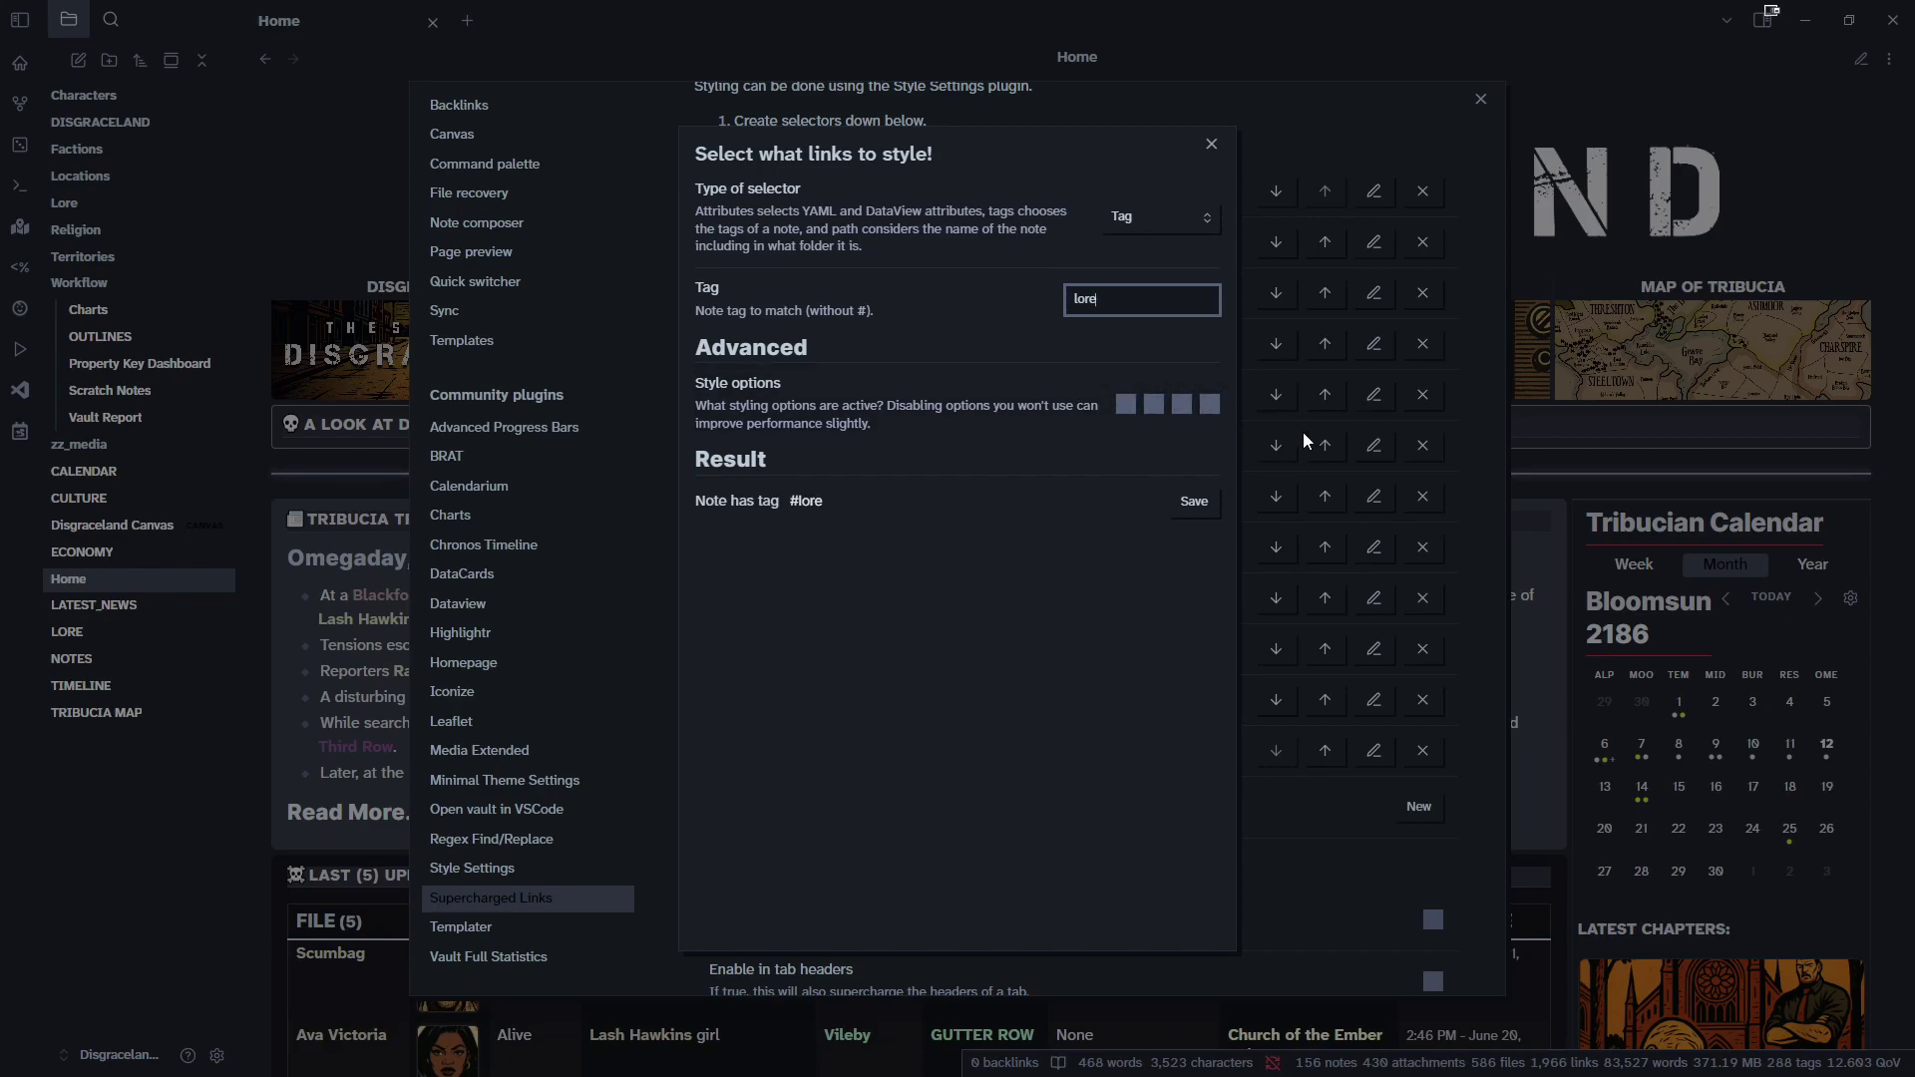
pyautogui.click(1194, 503)
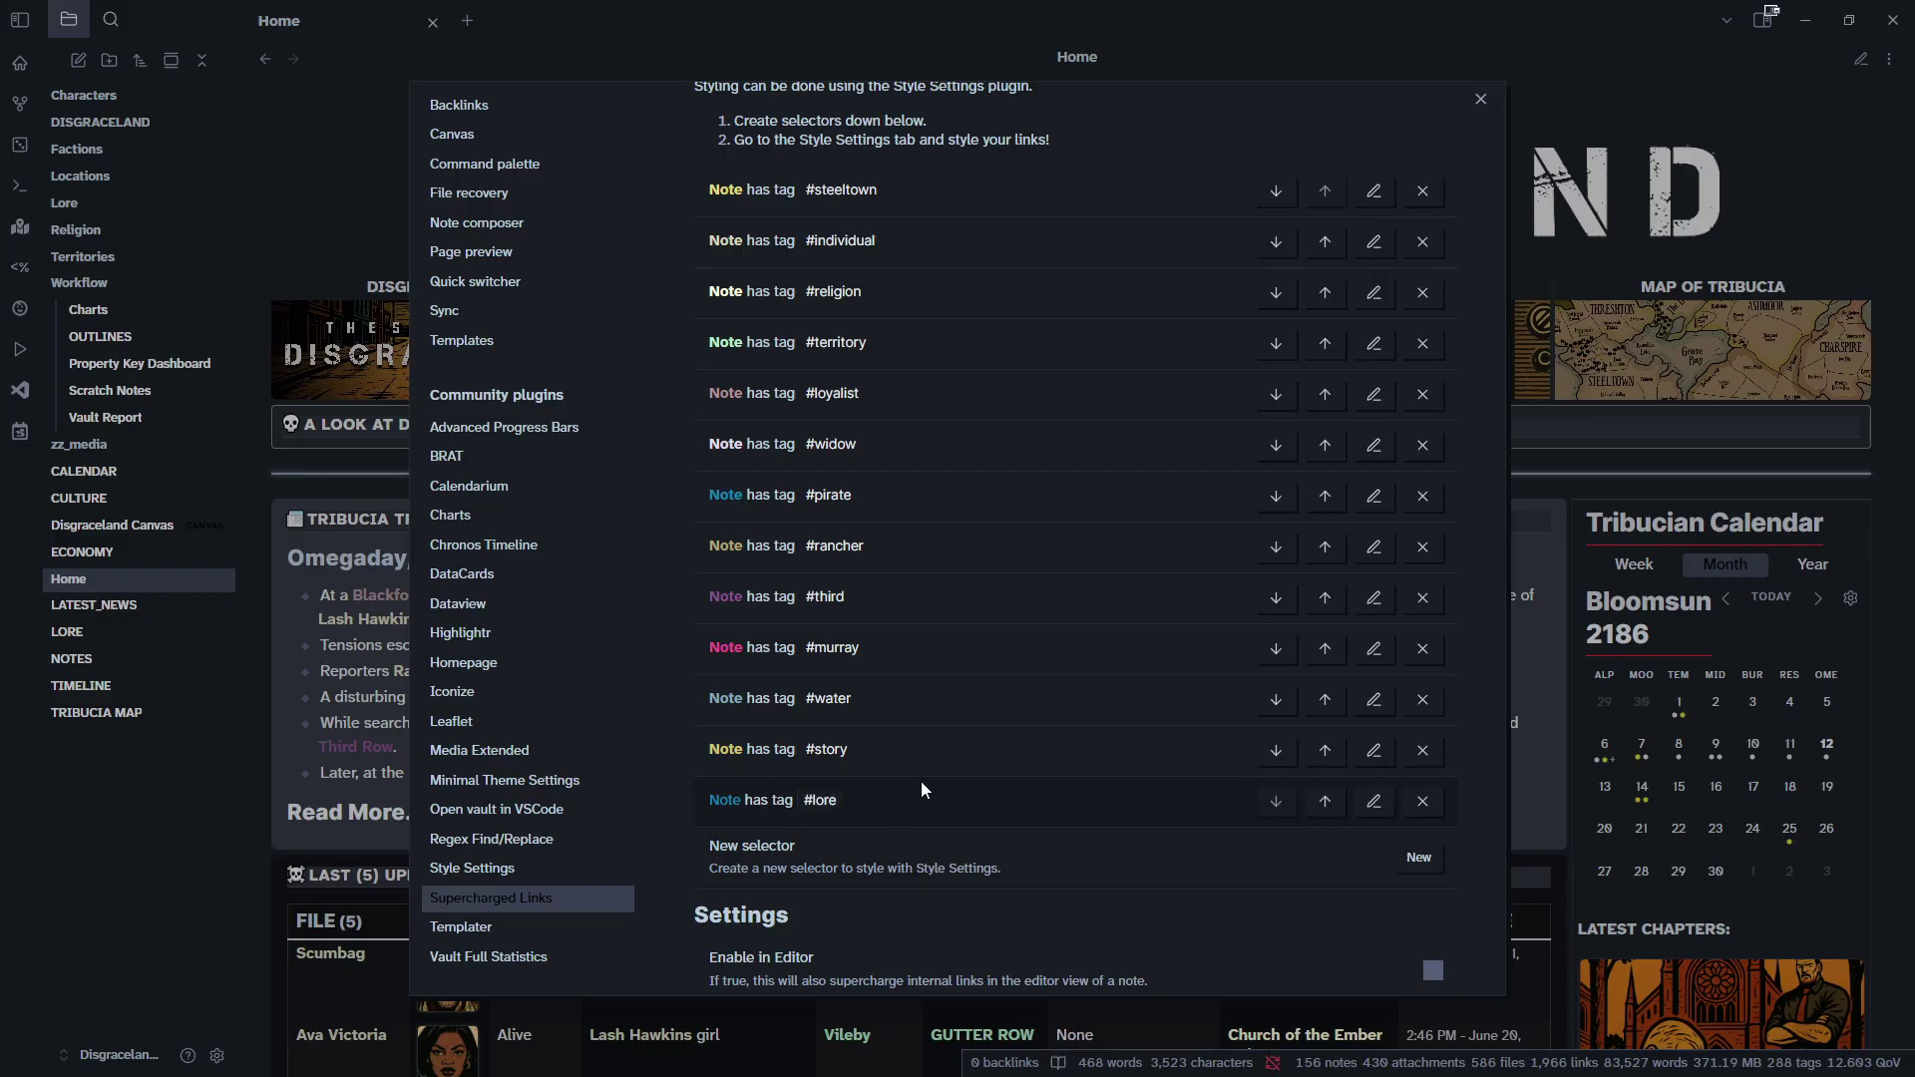
# In Style Settings, expand the Supercharged Links section and its 'tag is lore' rule options.
pyautogui.click(487, 872)
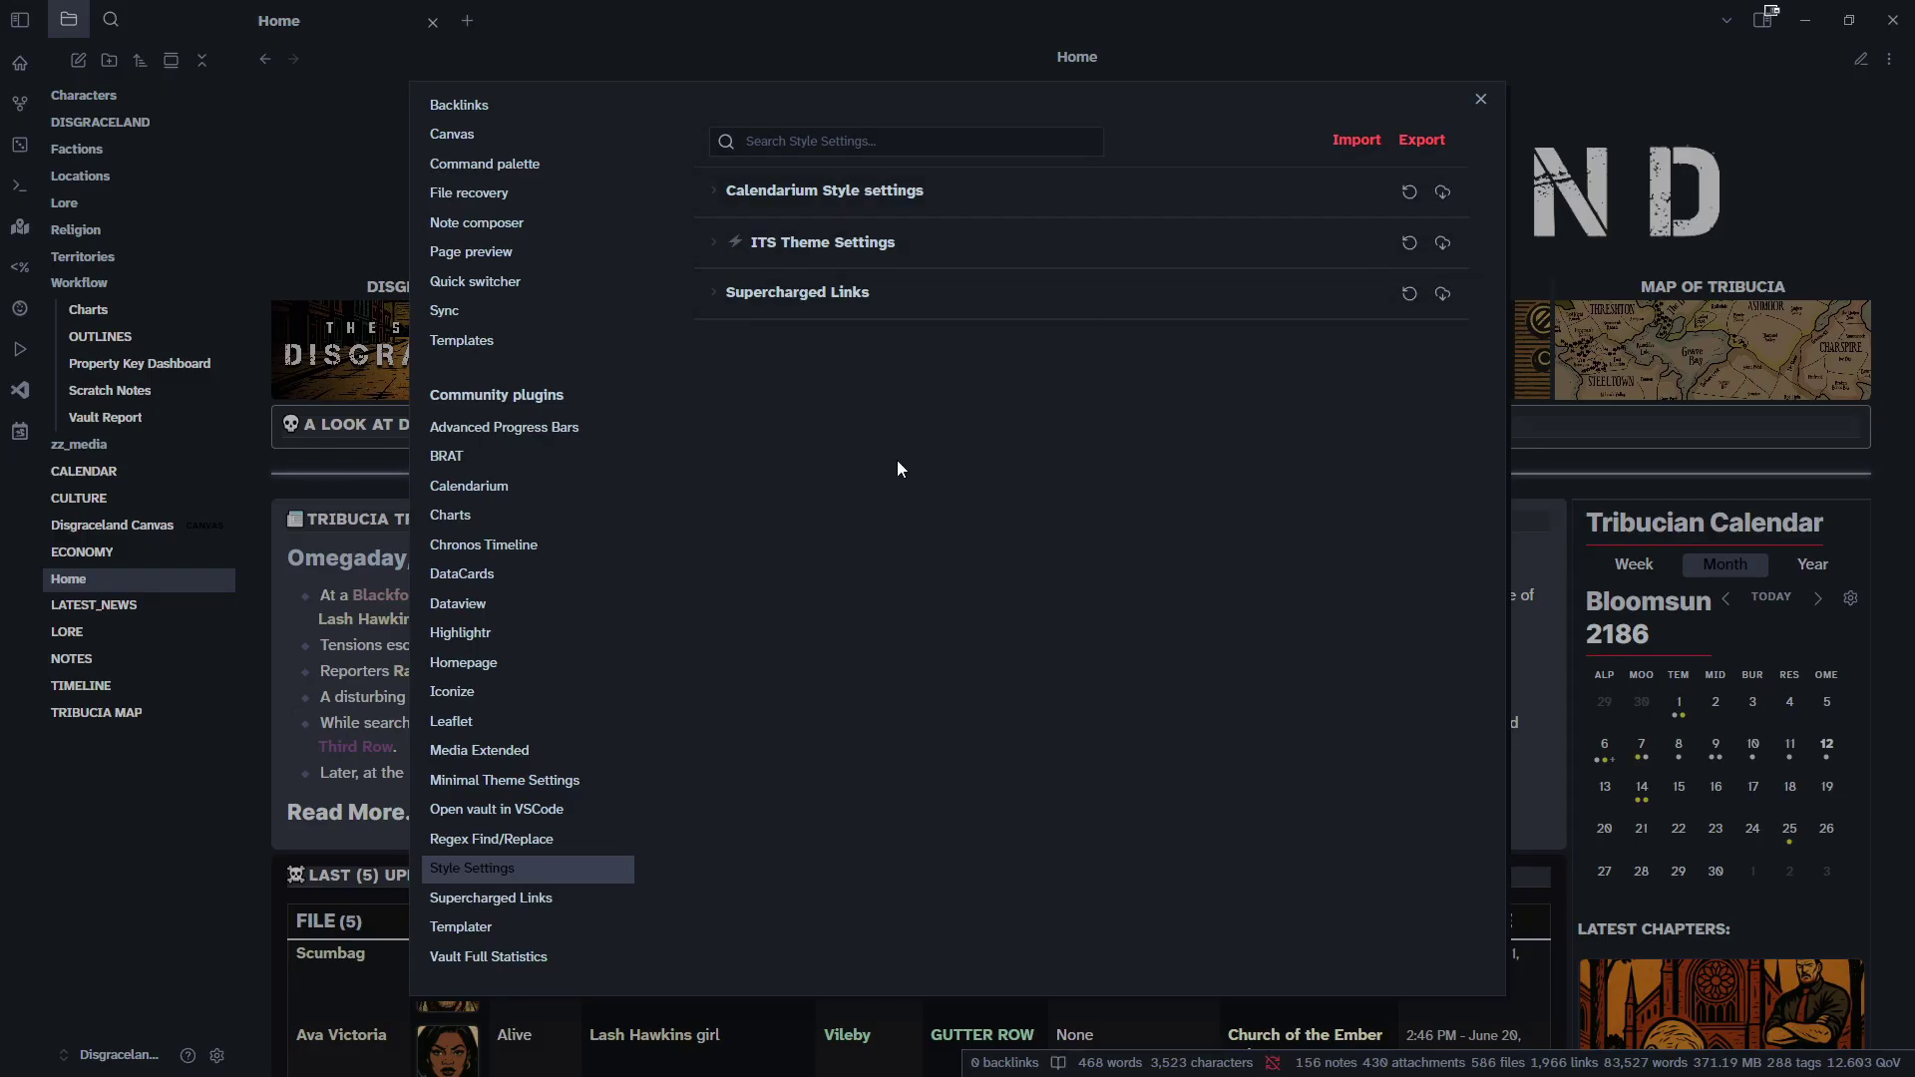
pyautogui.click(714, 296)
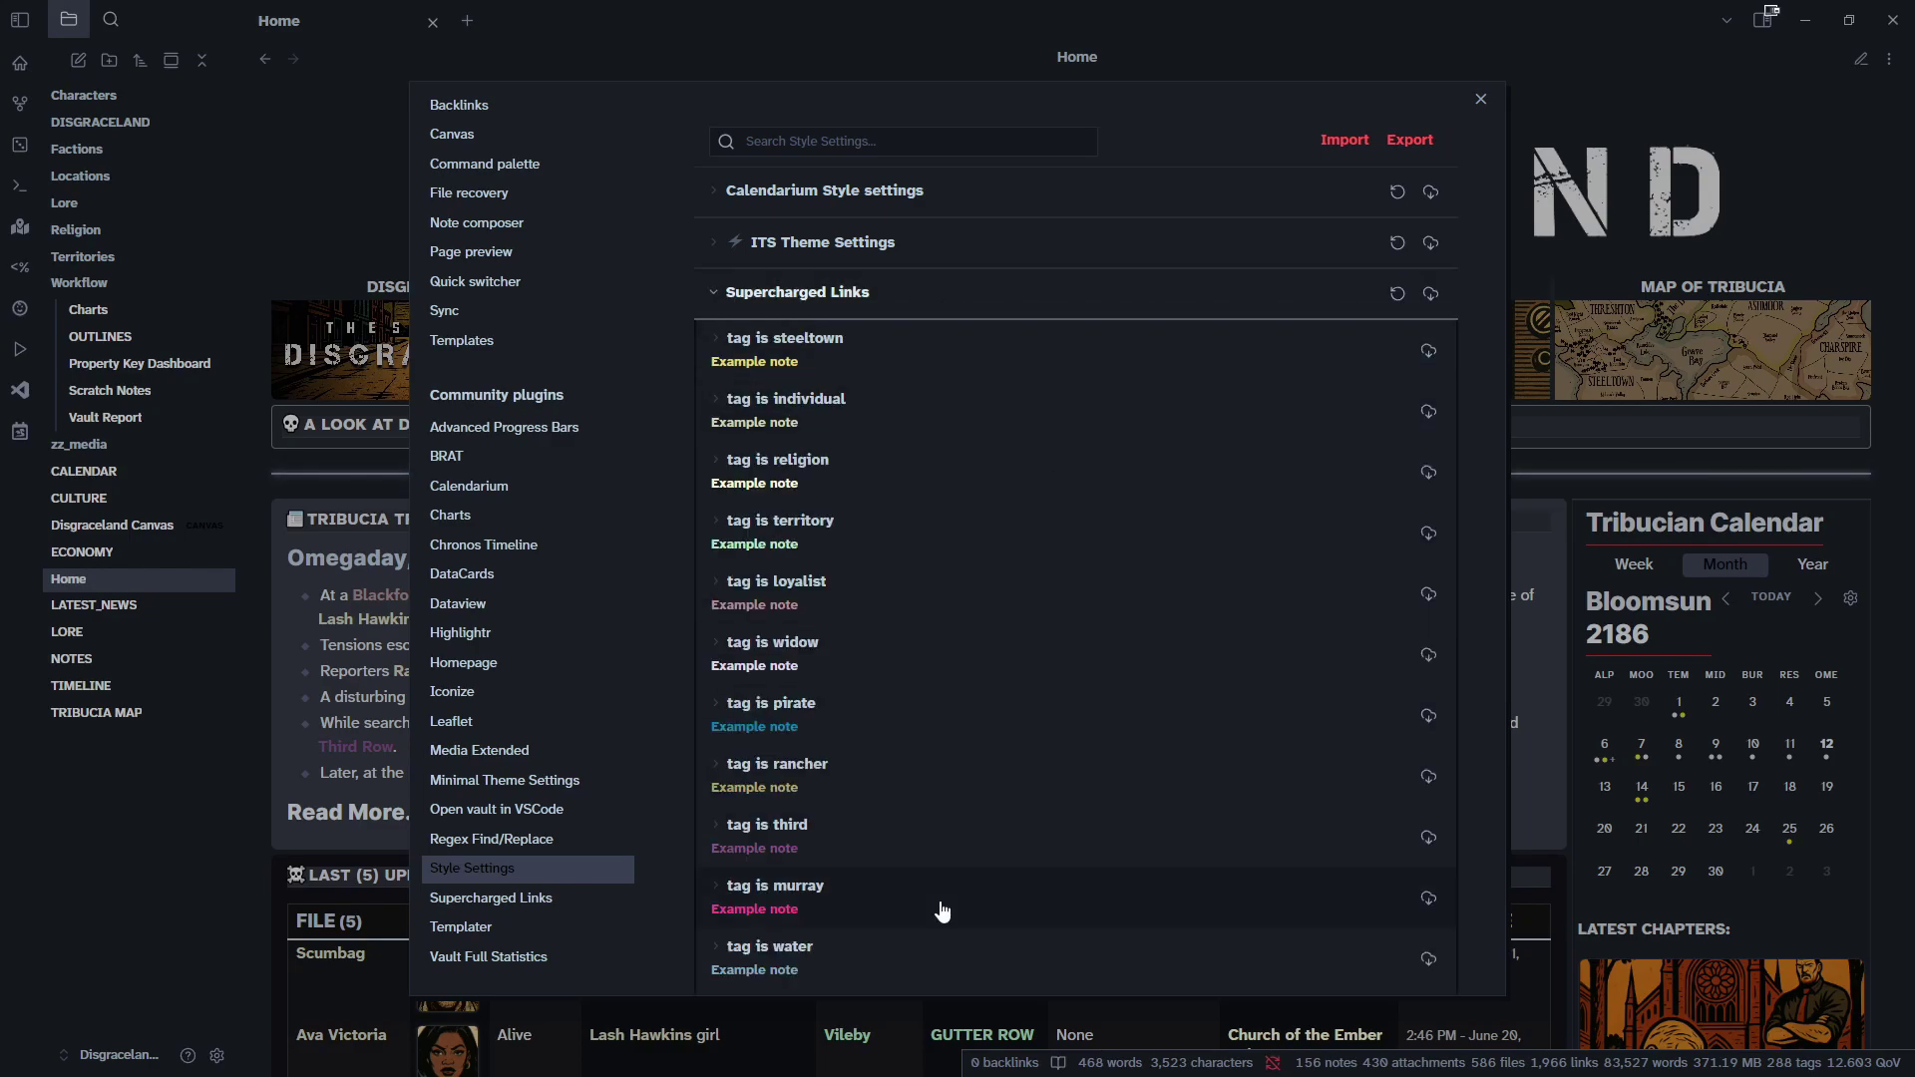
pyautogui.scroll(-3, 1476, 463)
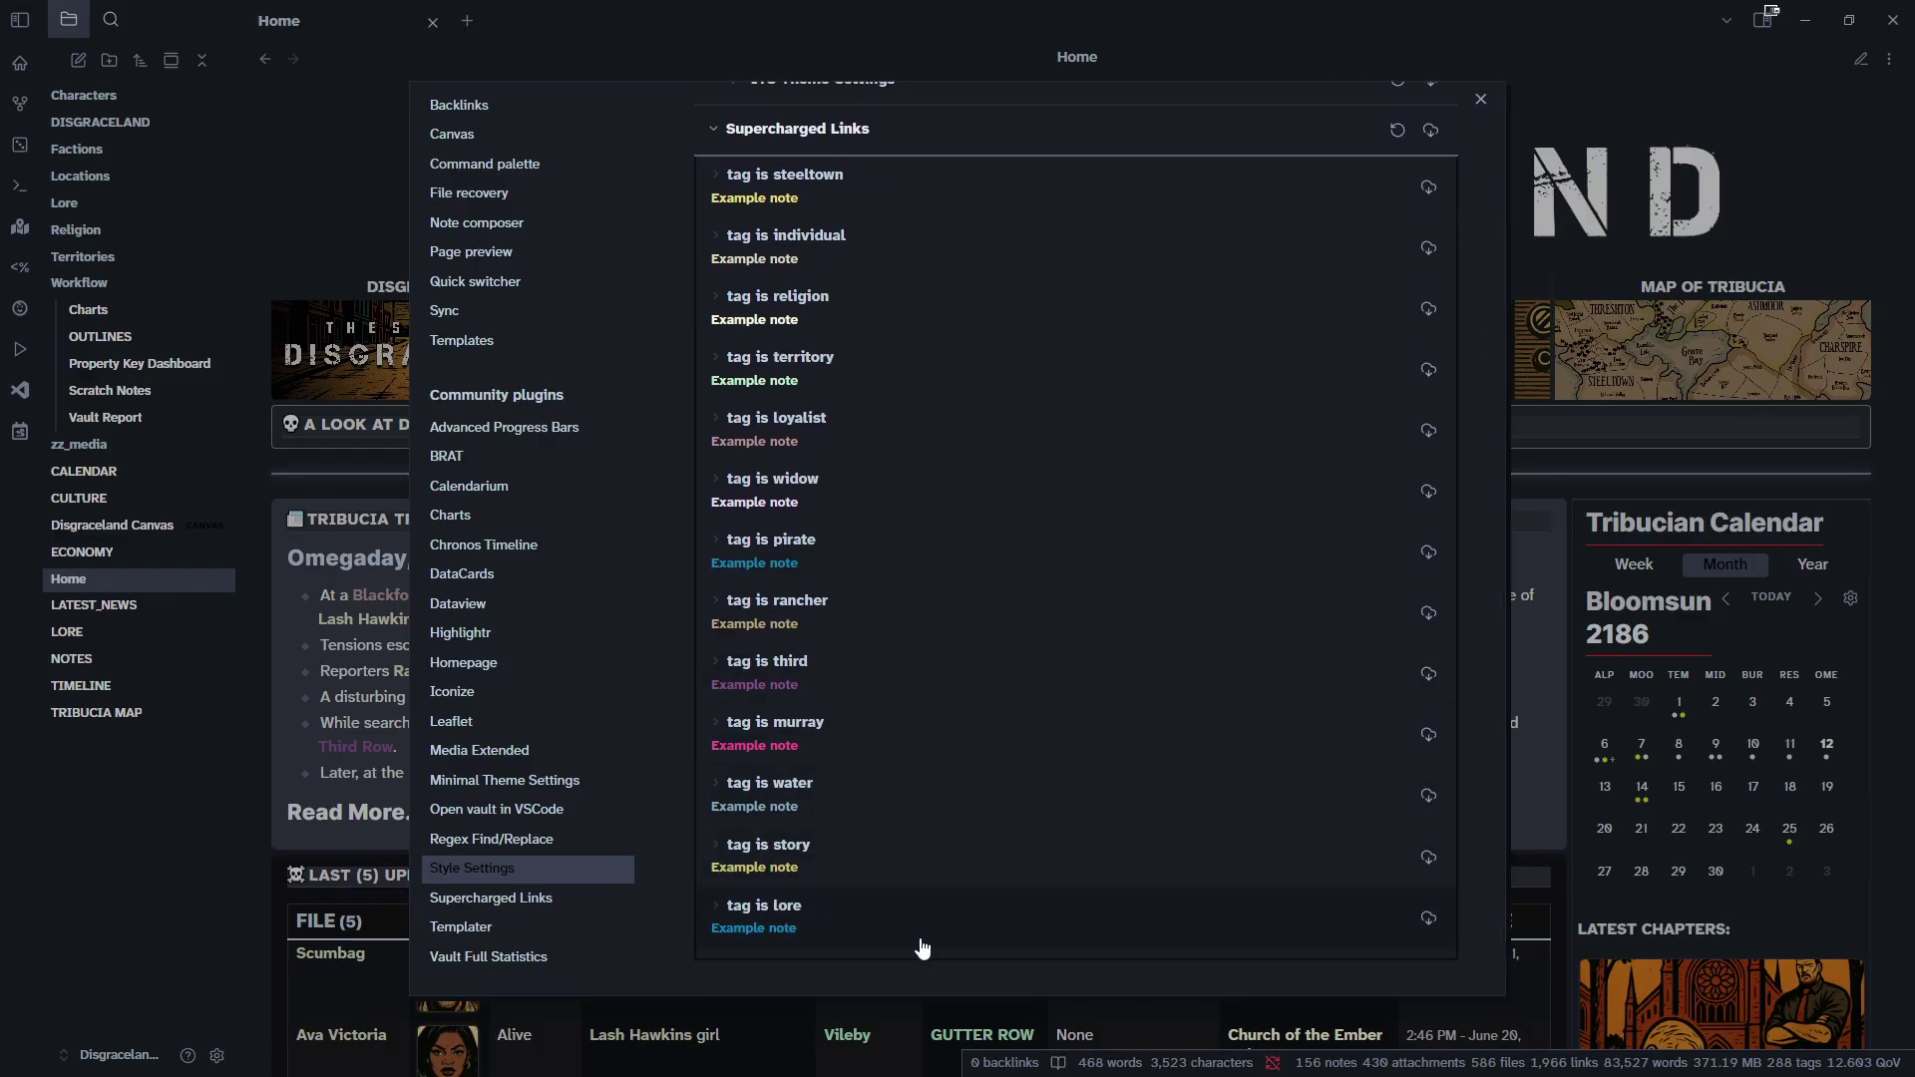
pyautogui.click(862, 925)
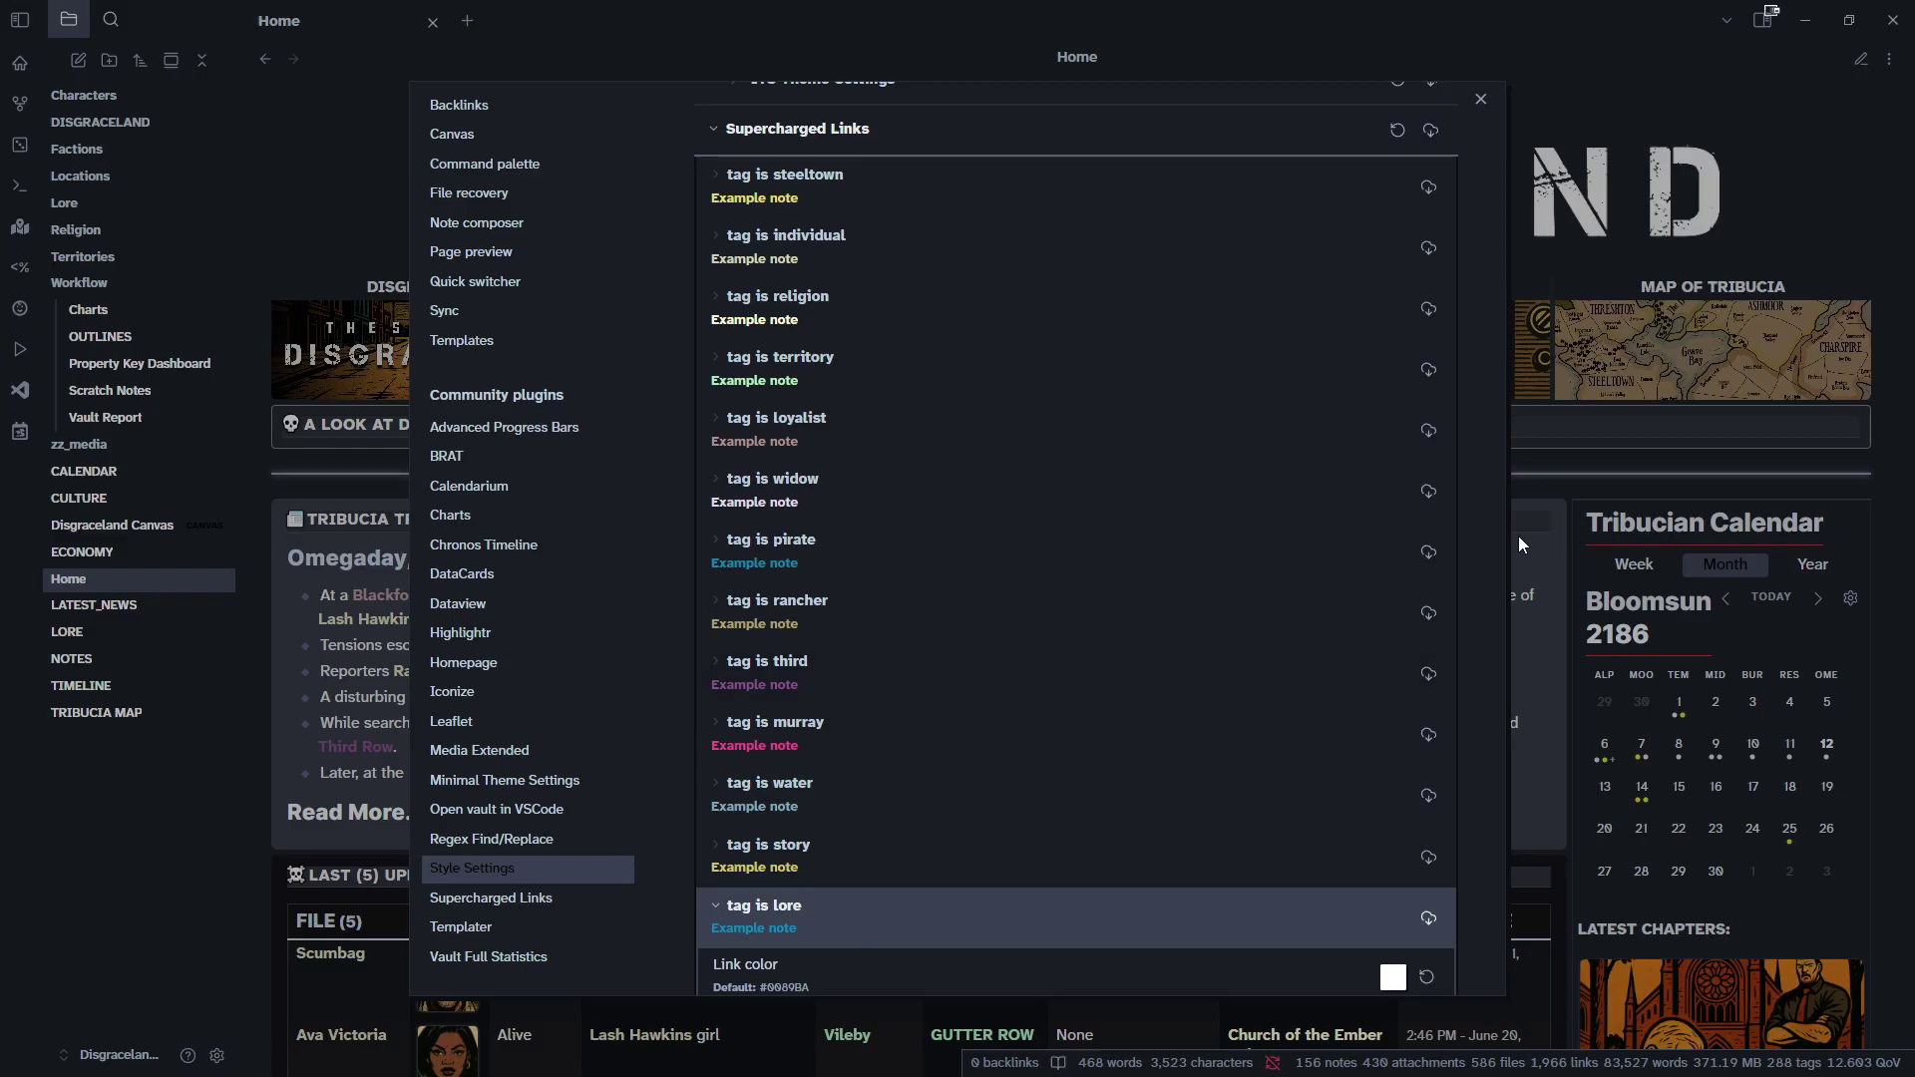
pyautogui.moveTo(1504, 519); pyautogui.dragTo(1487, 798)
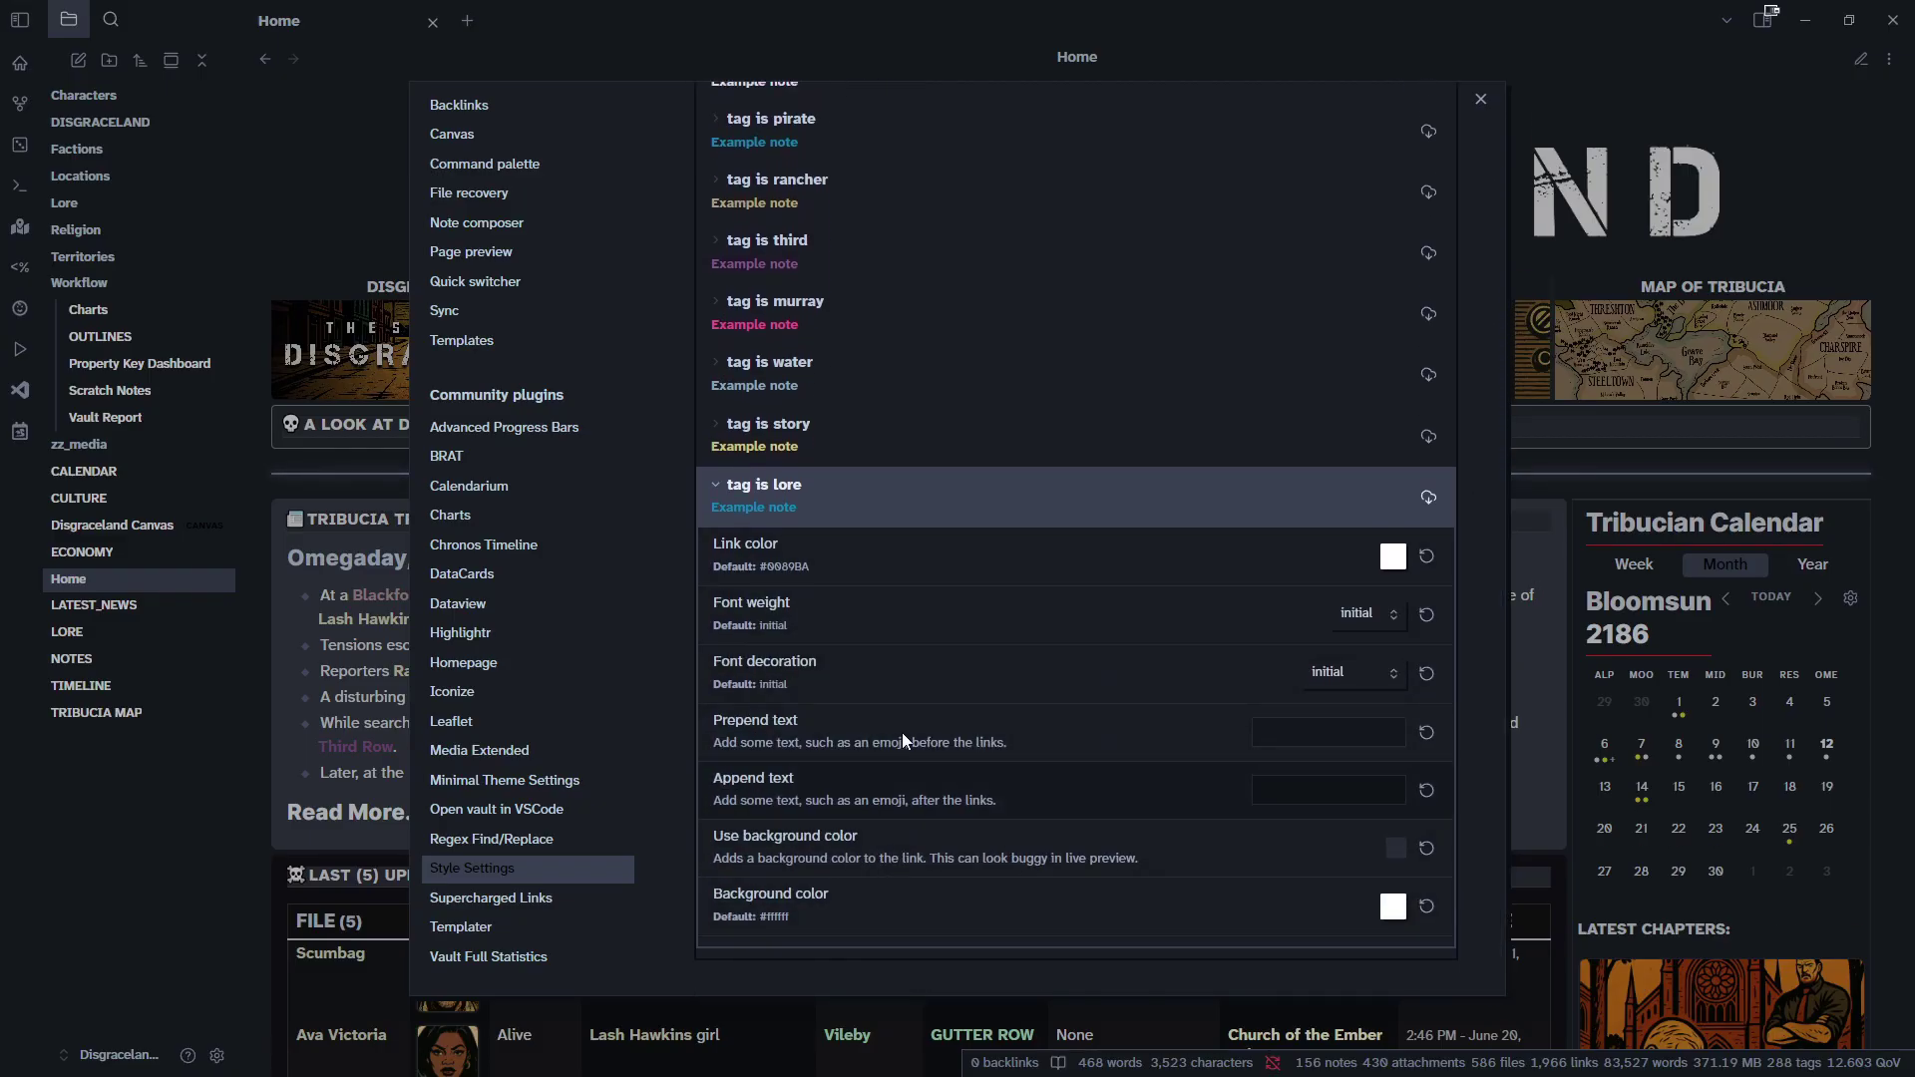
# Set the lore link color to bright green #52FF00.
pyautogui.click(1393, 557)
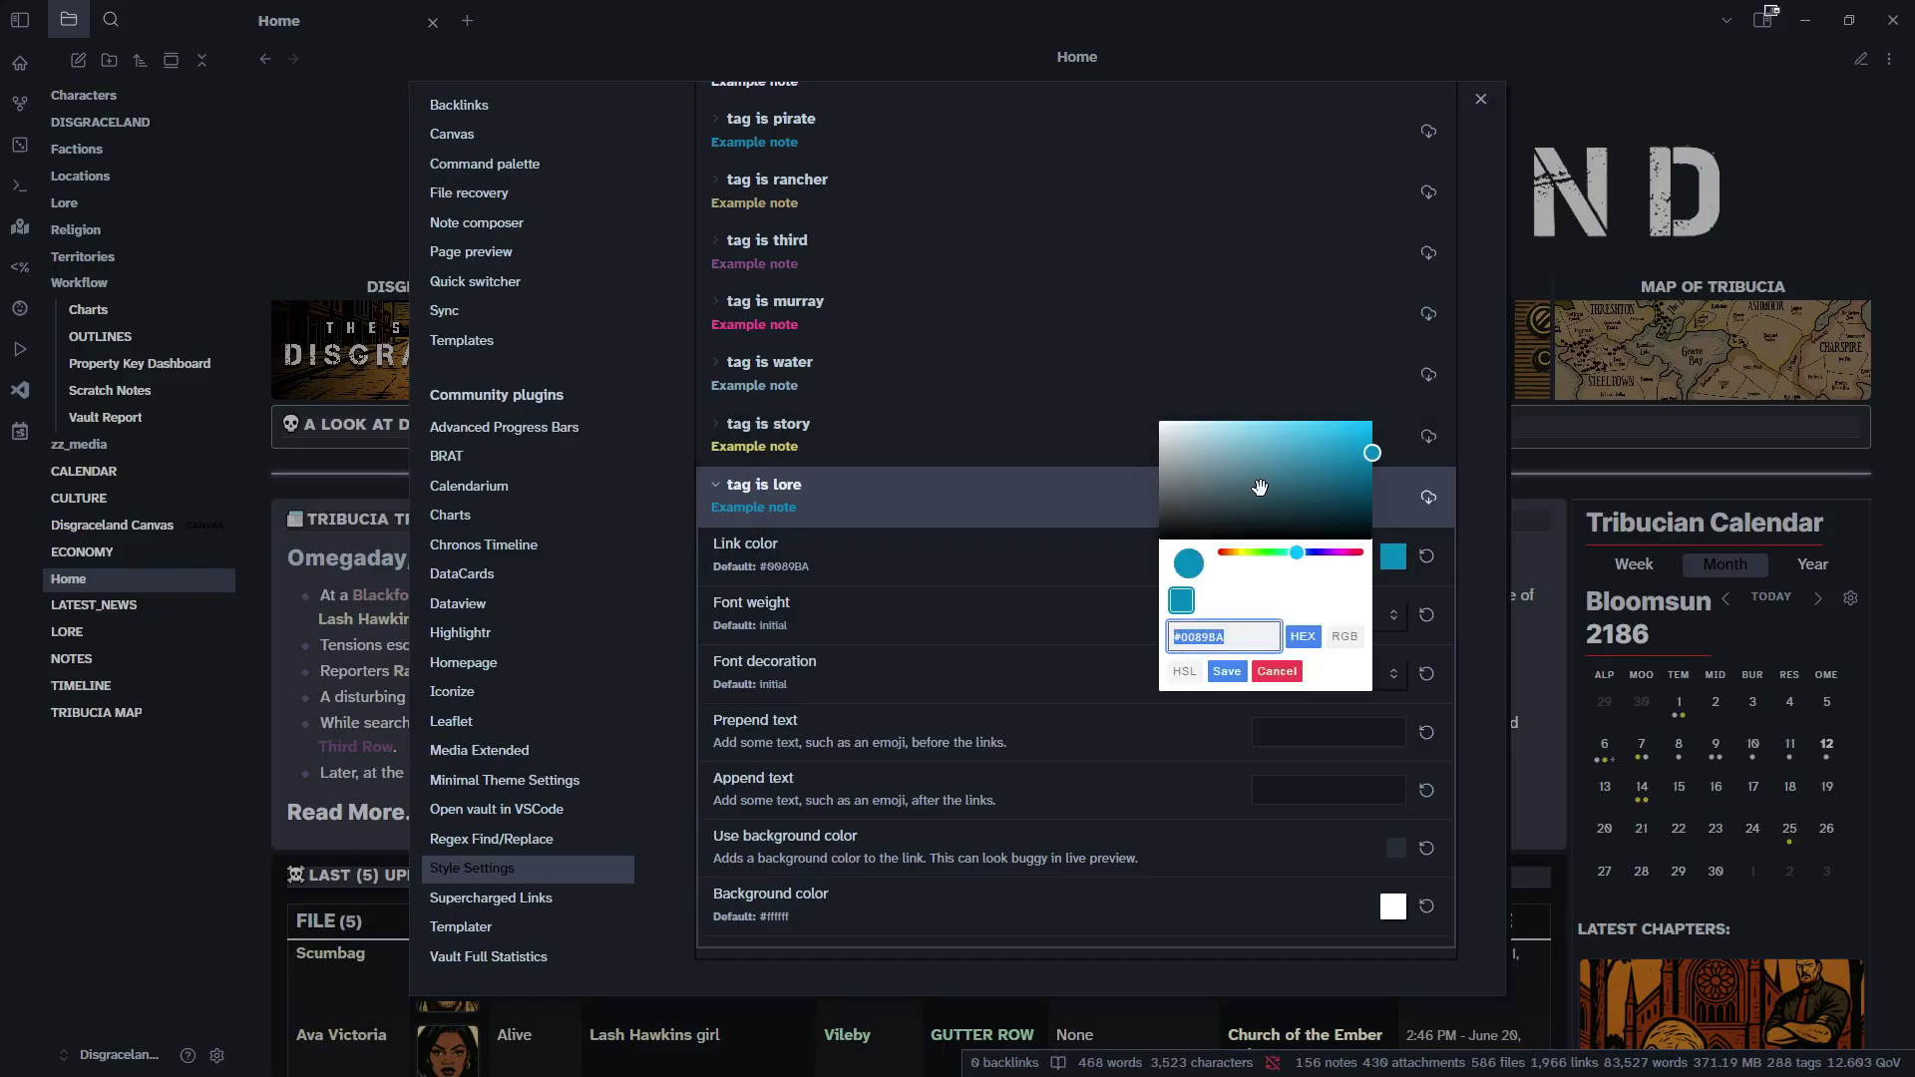
pyautogui.click(1261, 551)
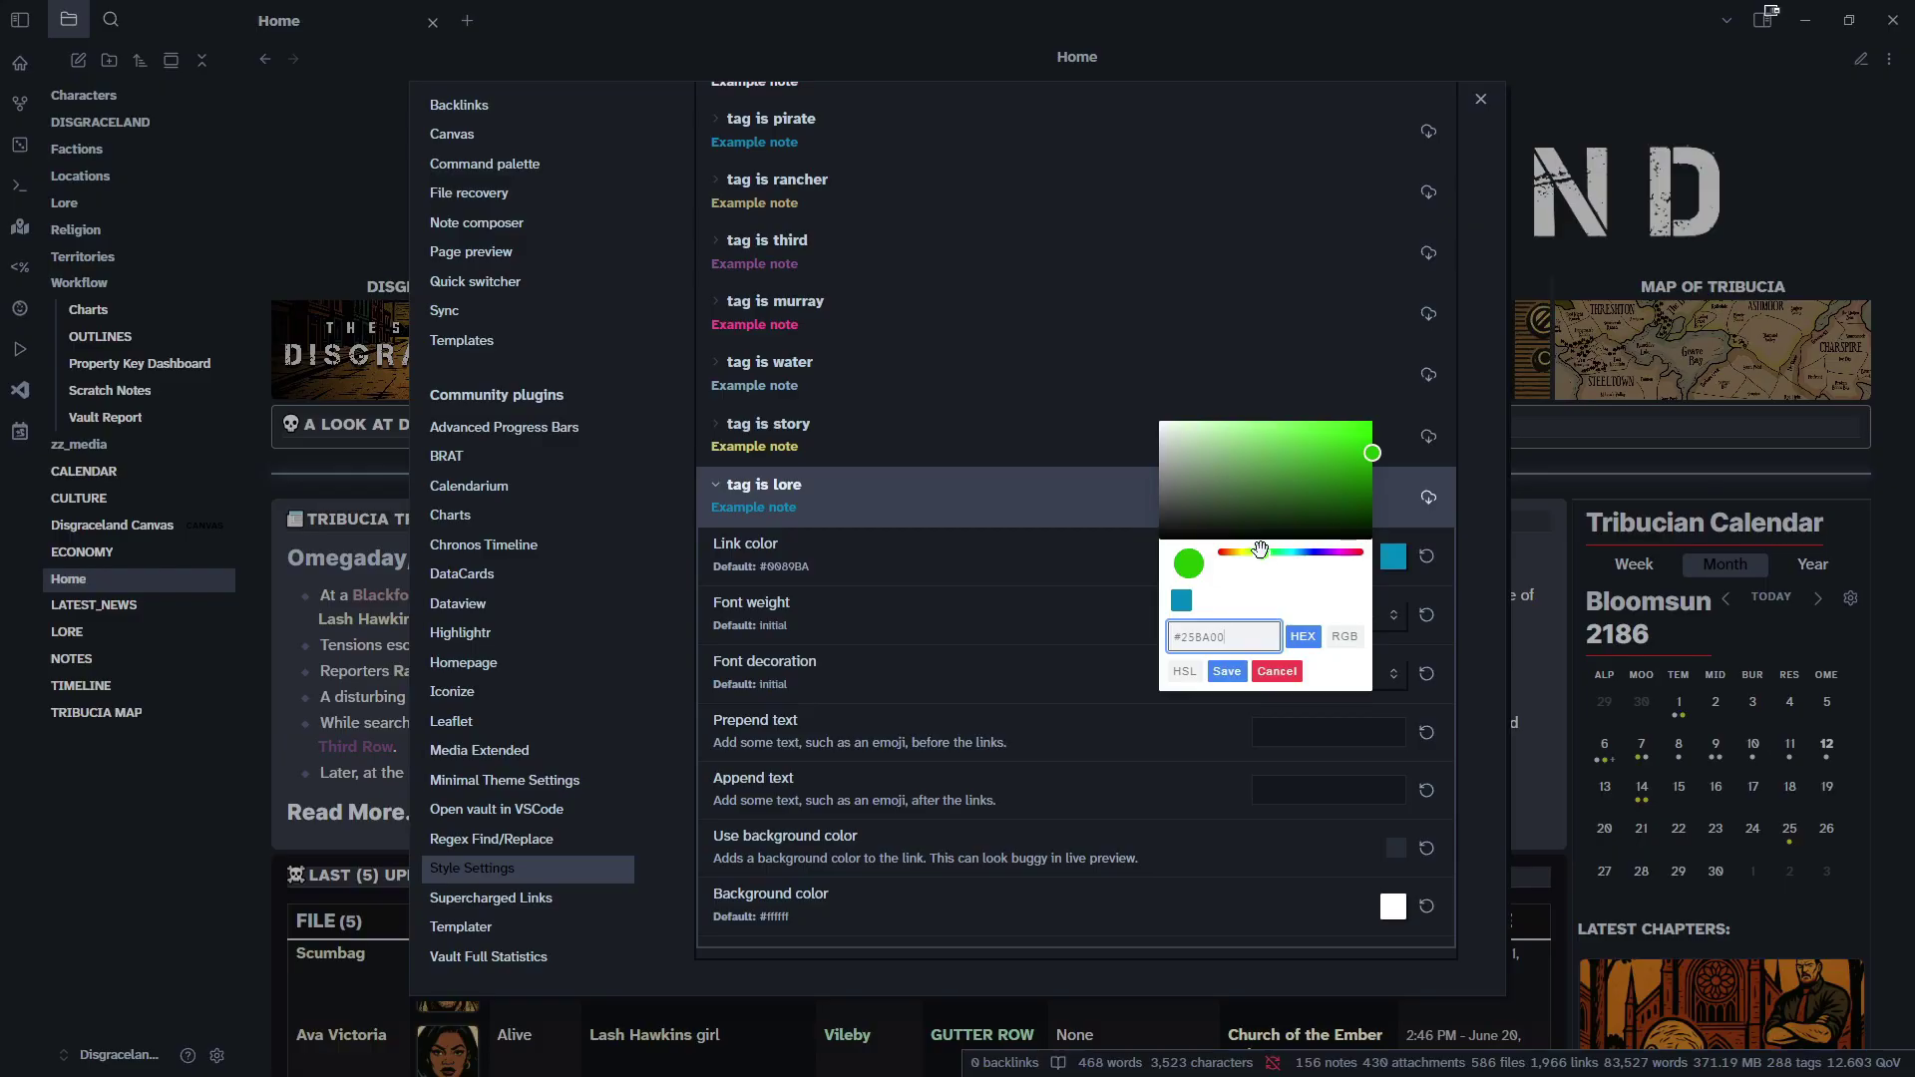
pyautogui.click(1300, 455)
pyautogui.moveTo(1300, 456); pyautogui.dragTo(1373, 421)
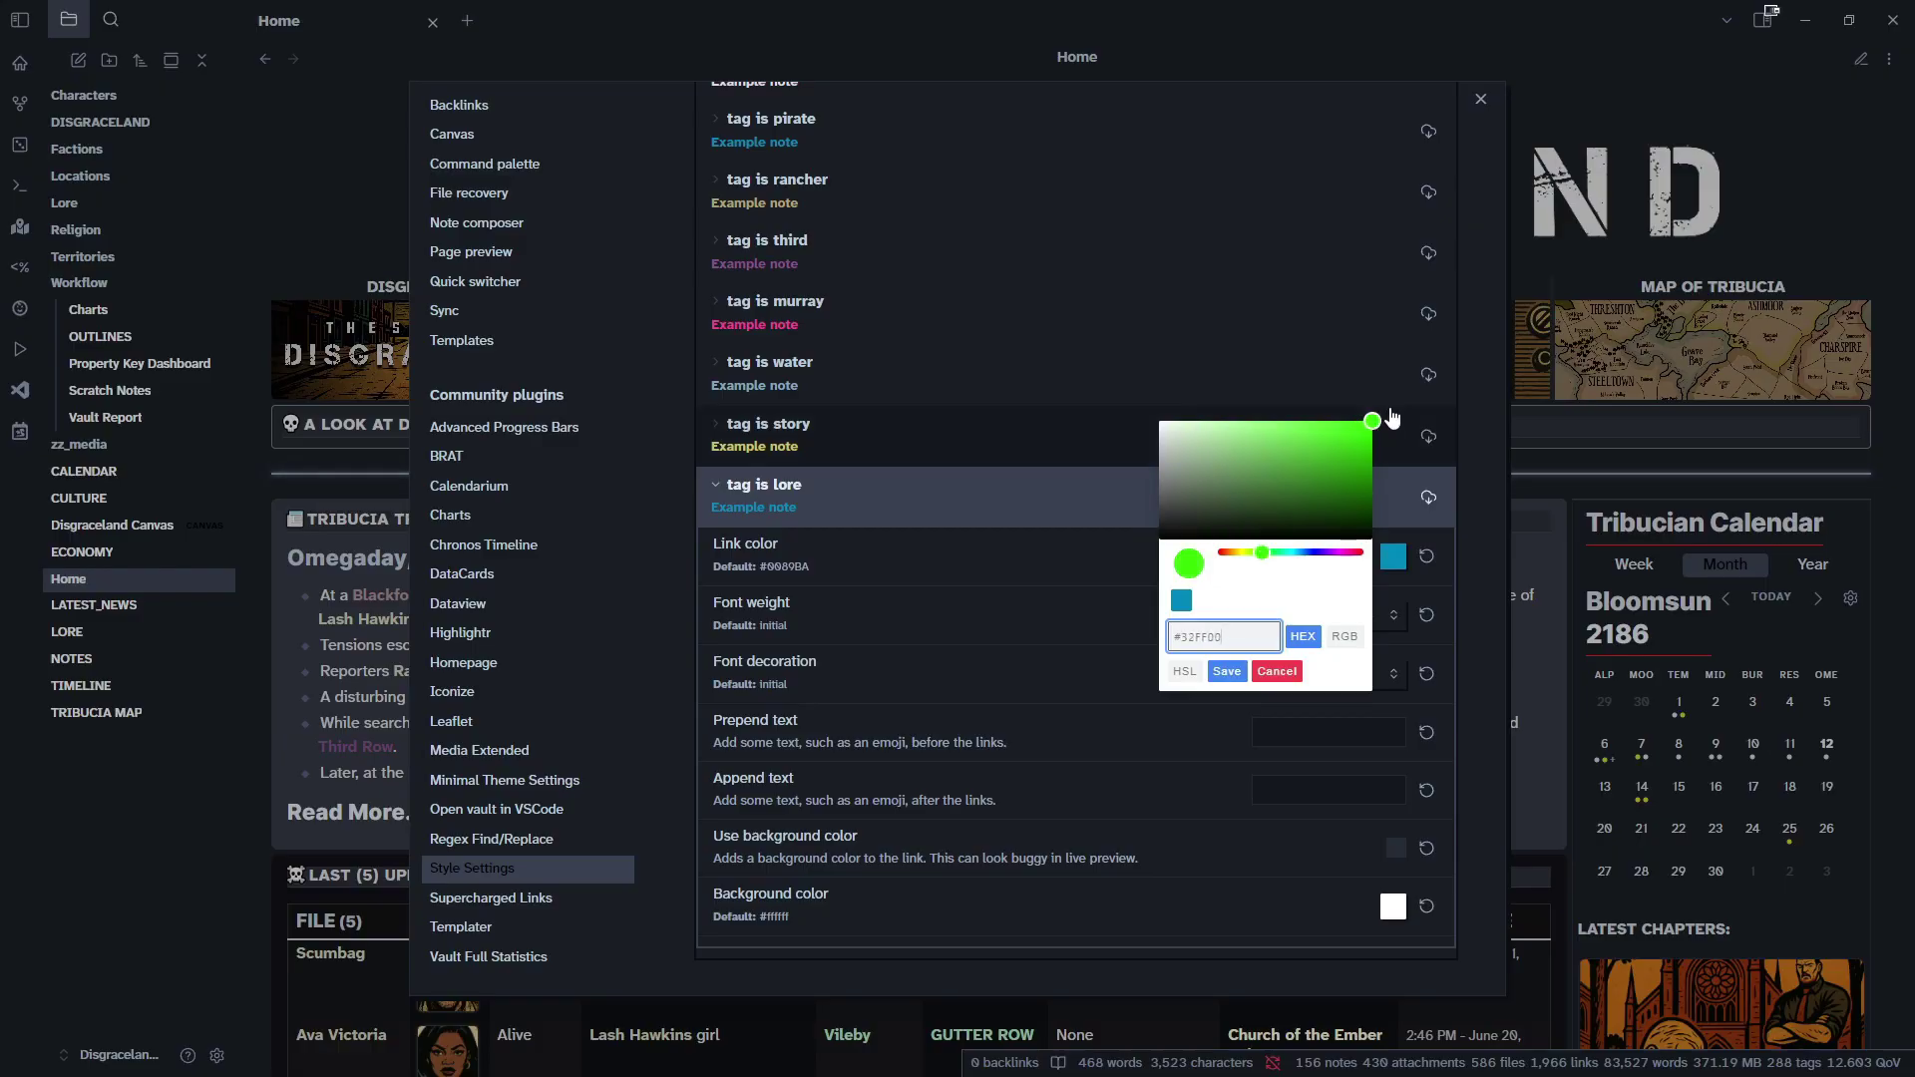
pyautogui.click(1259, 552)
pyautogui.click(1228, 671)
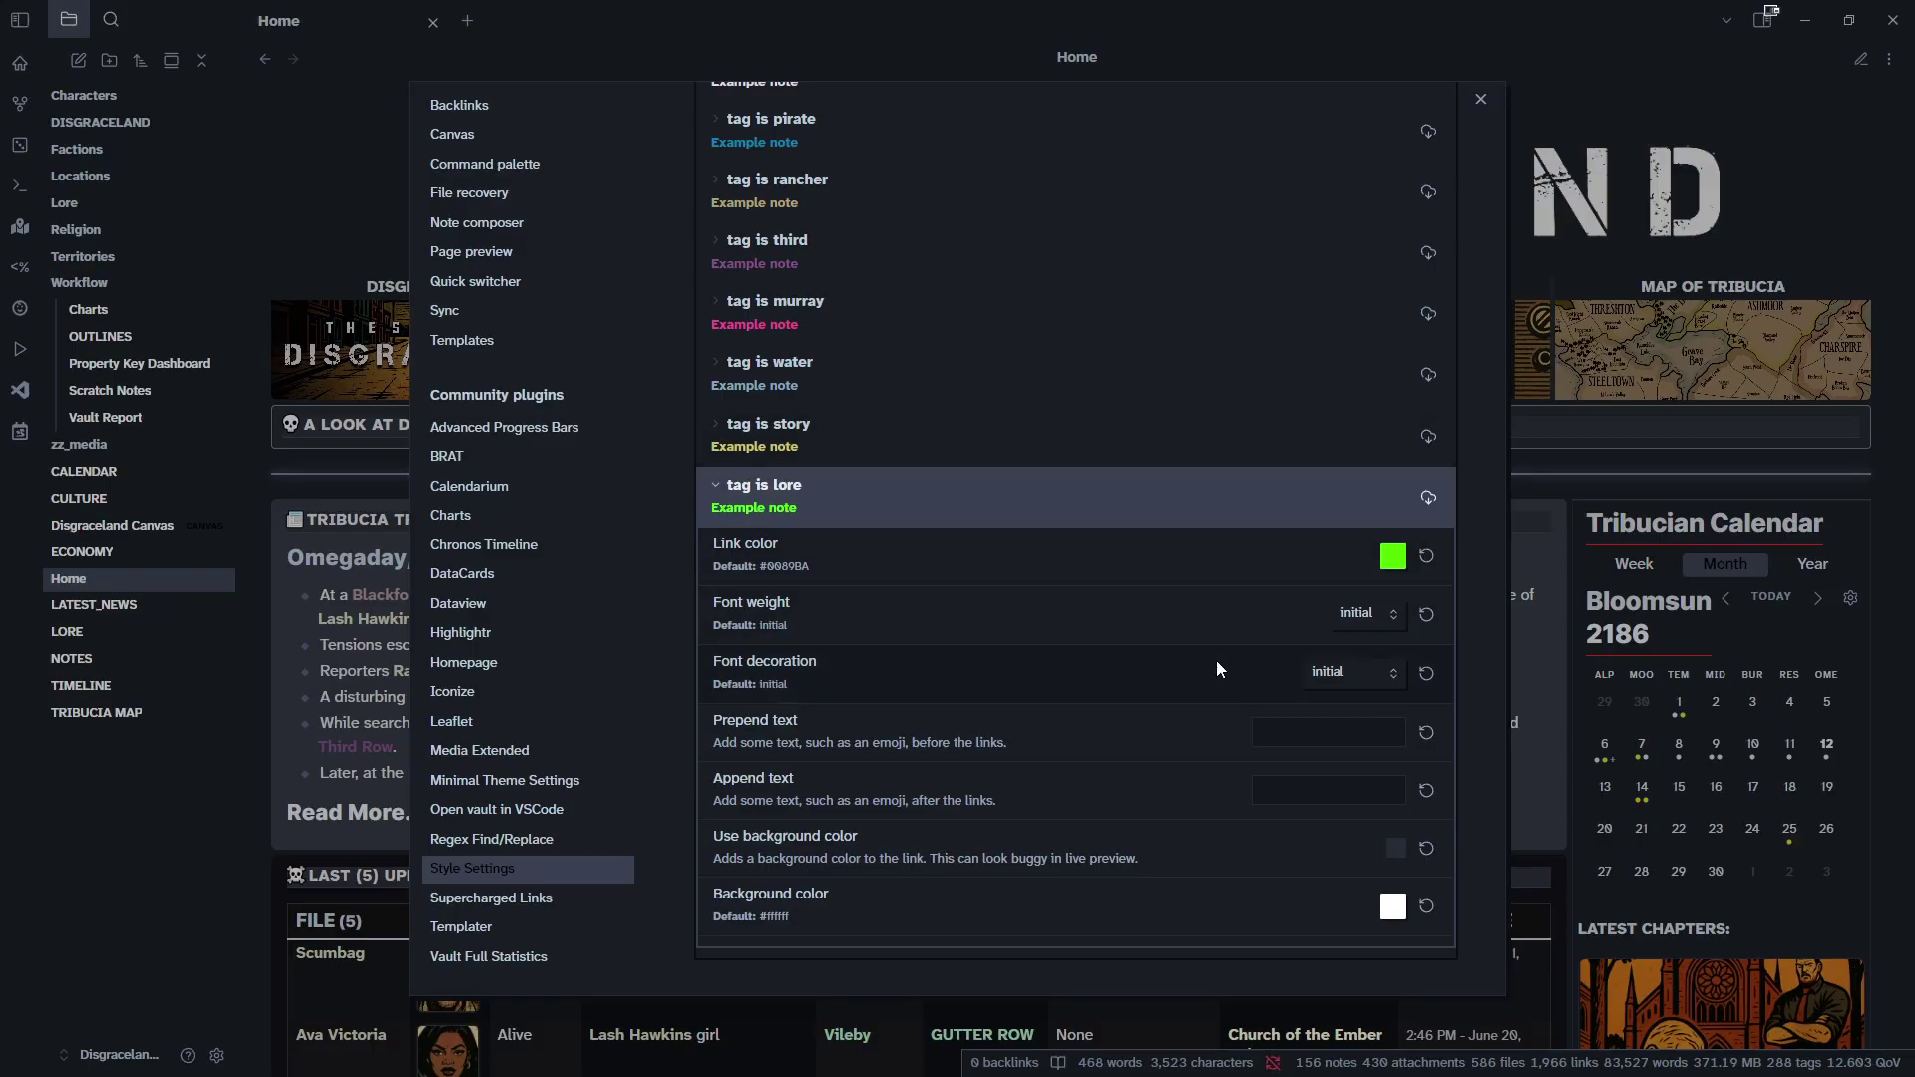
# Set the lore links' font weight to bold.
pyautogui.click(1361, 614)
pyautogui.click(1362, 613)
pyautogui.click(1342, 618)
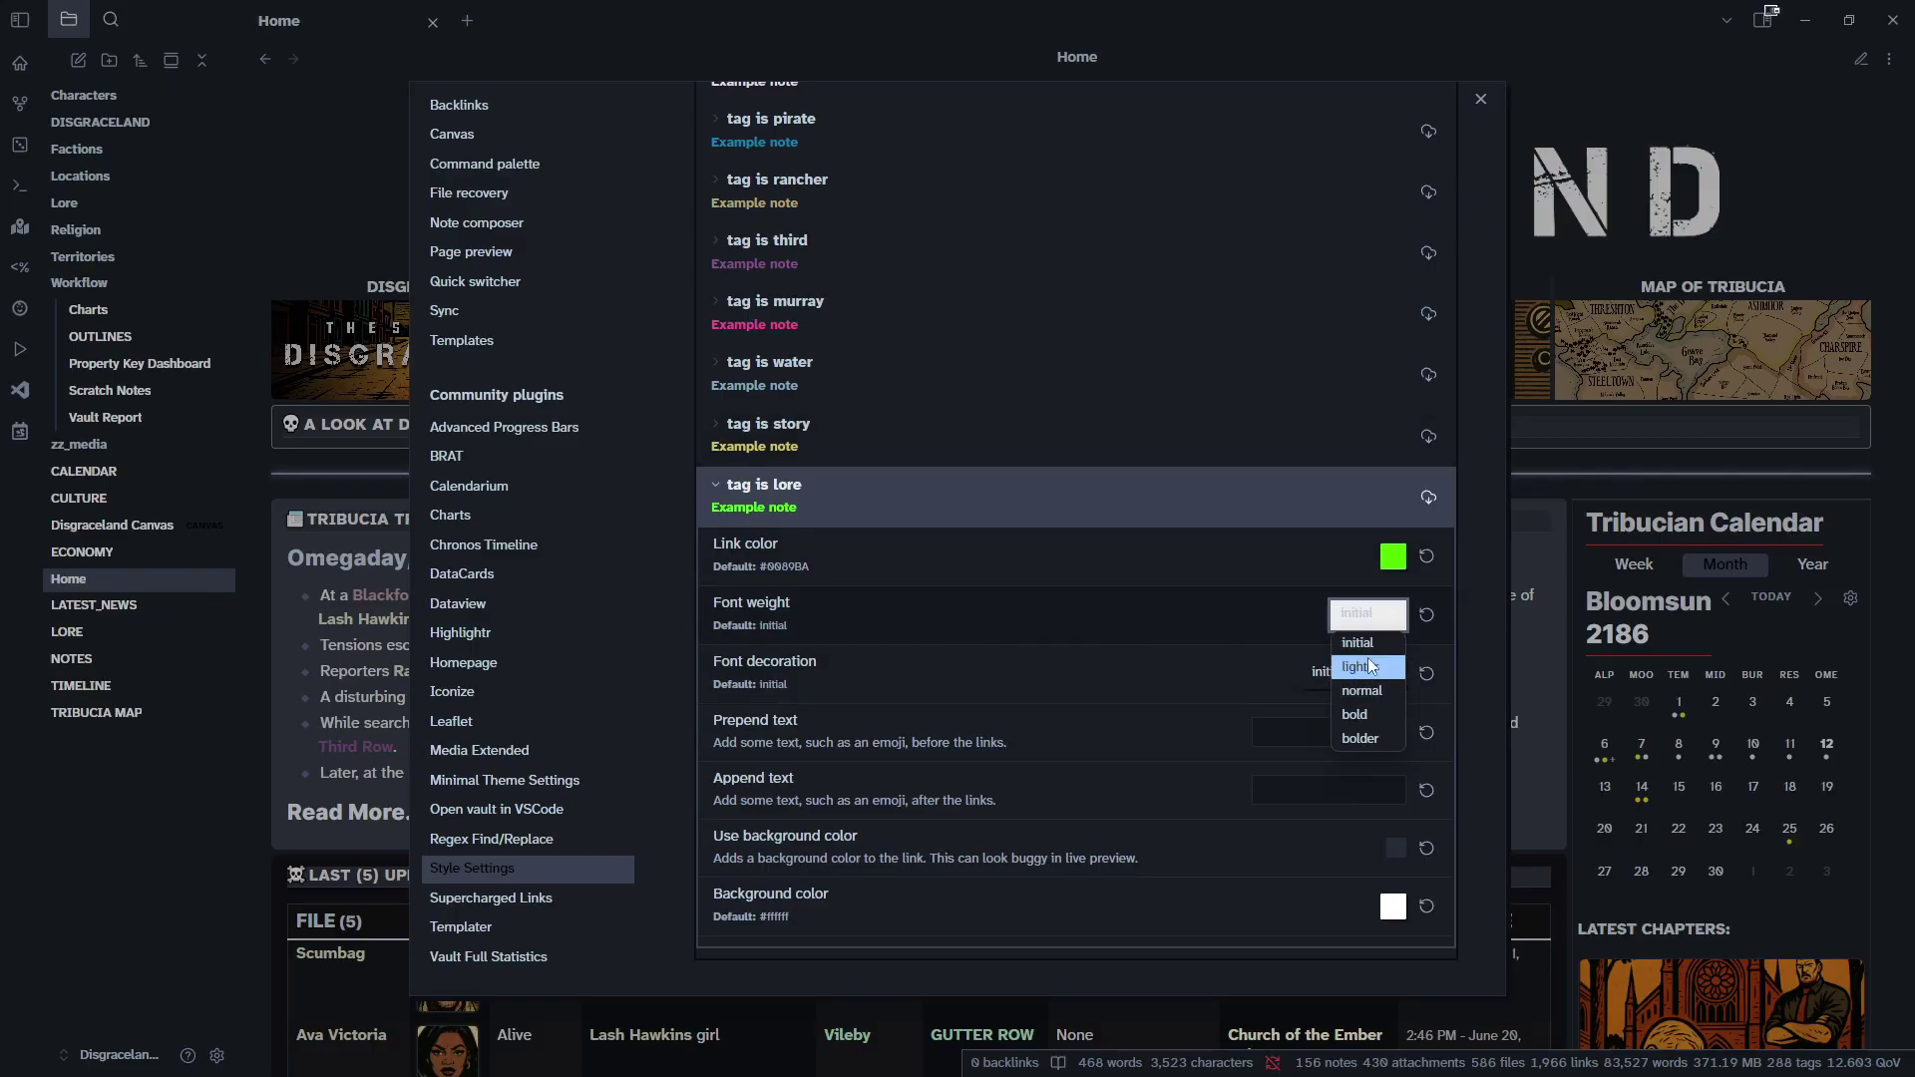
pyautogui.click(1362, 715)
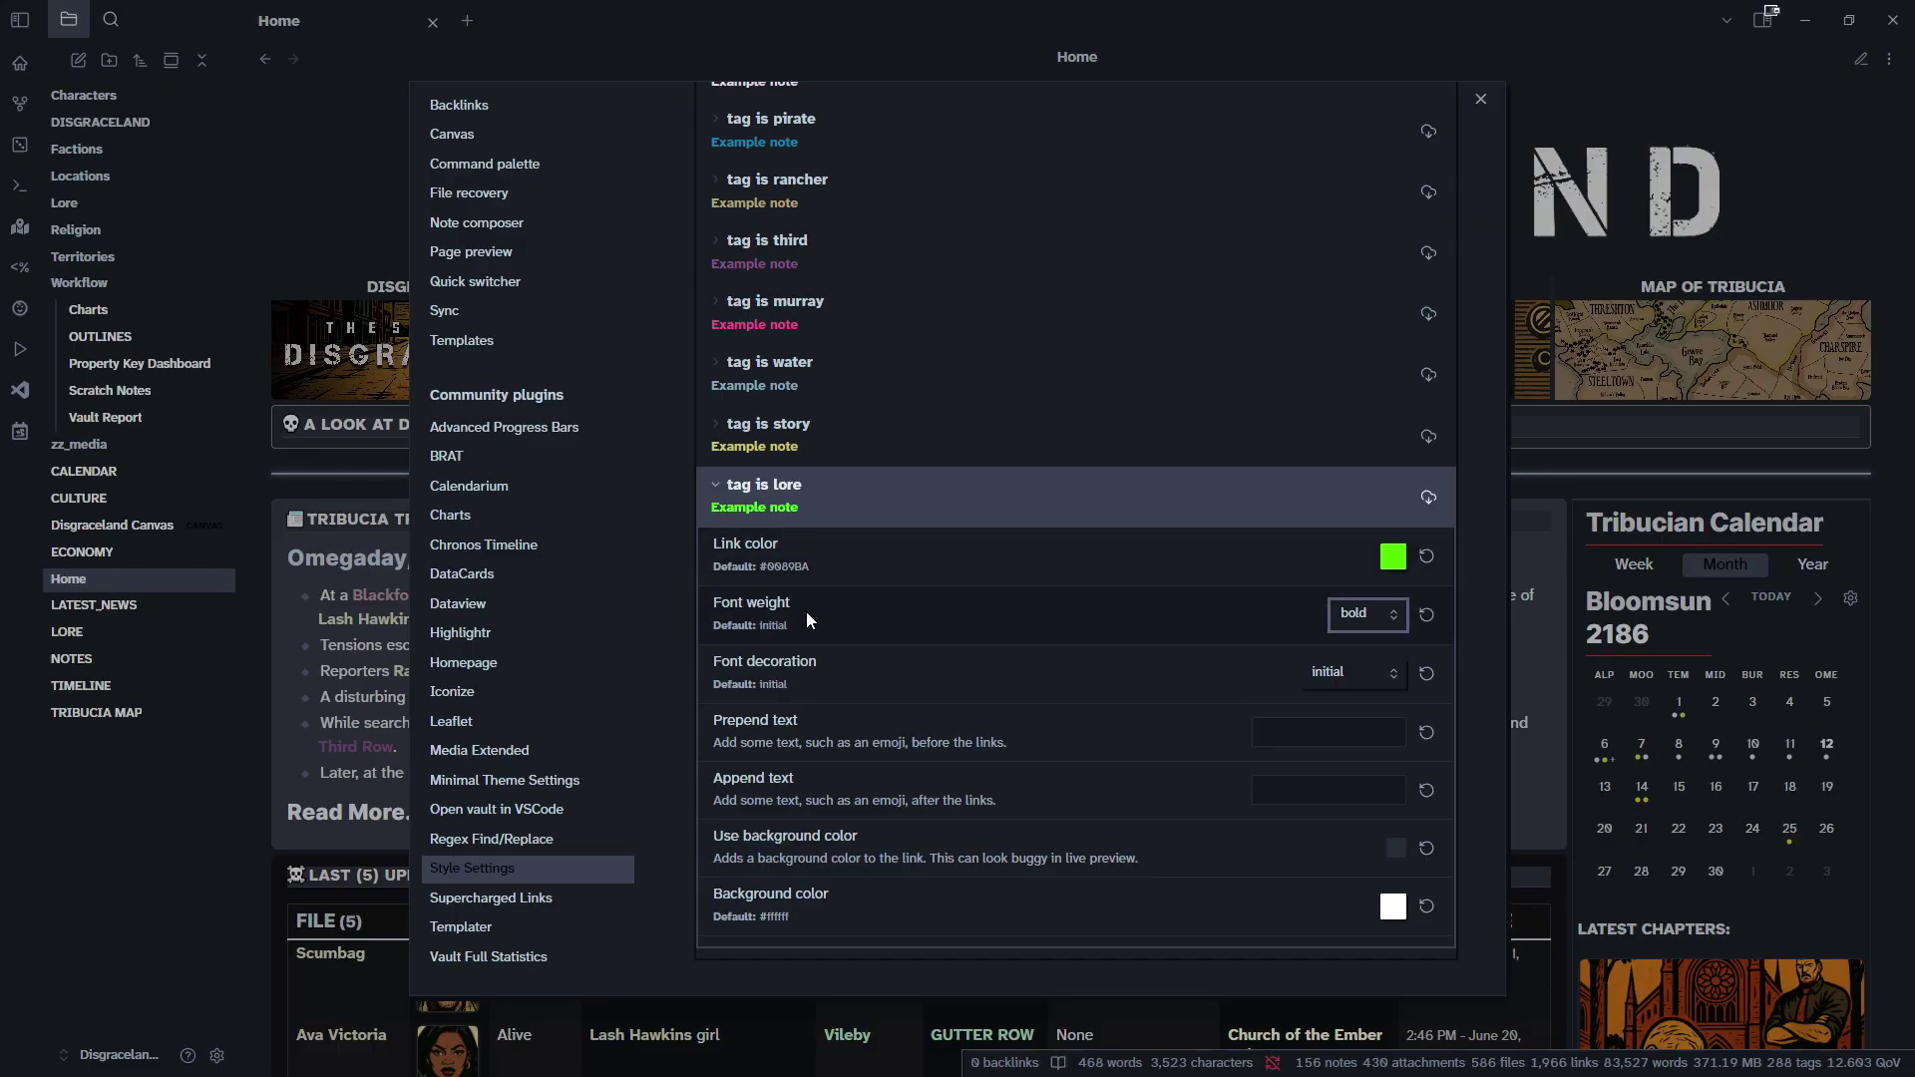
# Leave font decoration as initial, try the prepend and append options, and collapse the rule.
pyautogui.click(1396, 674)
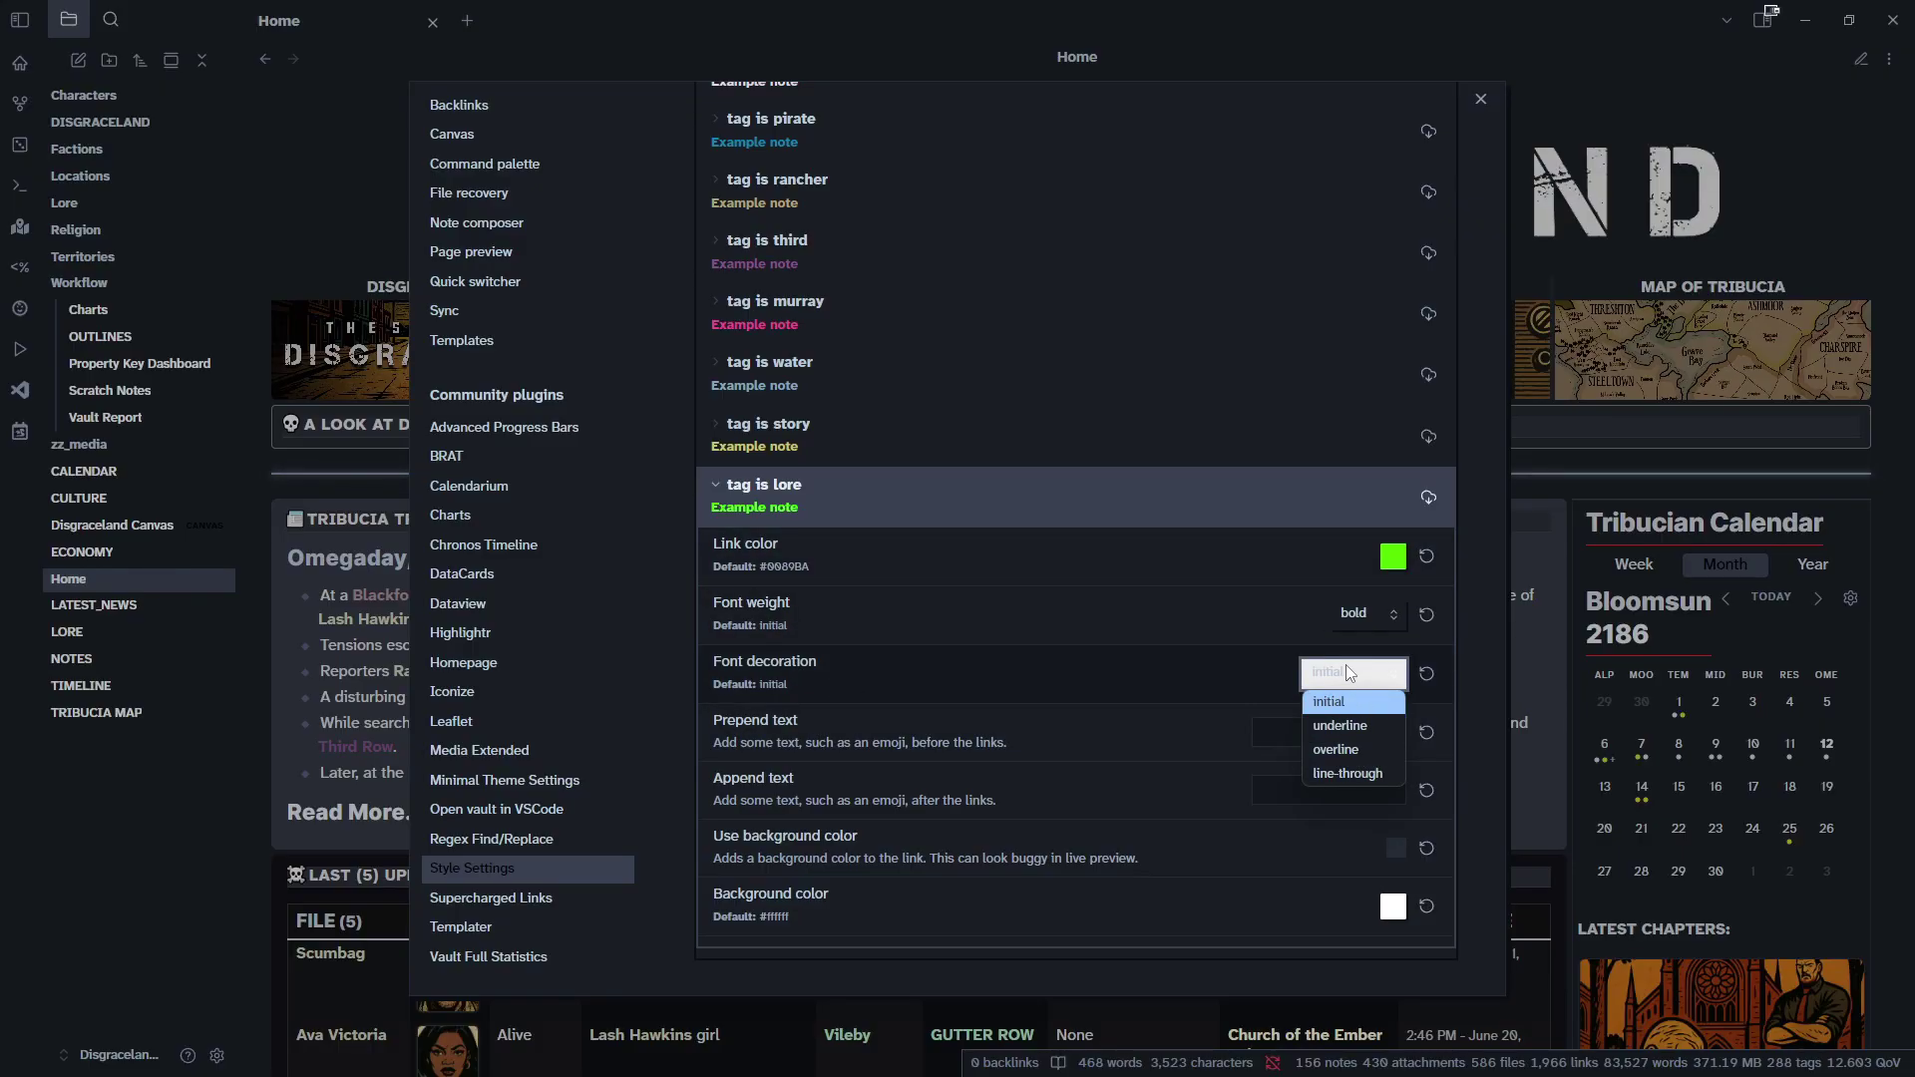
pyautogui.click(1181, 654)
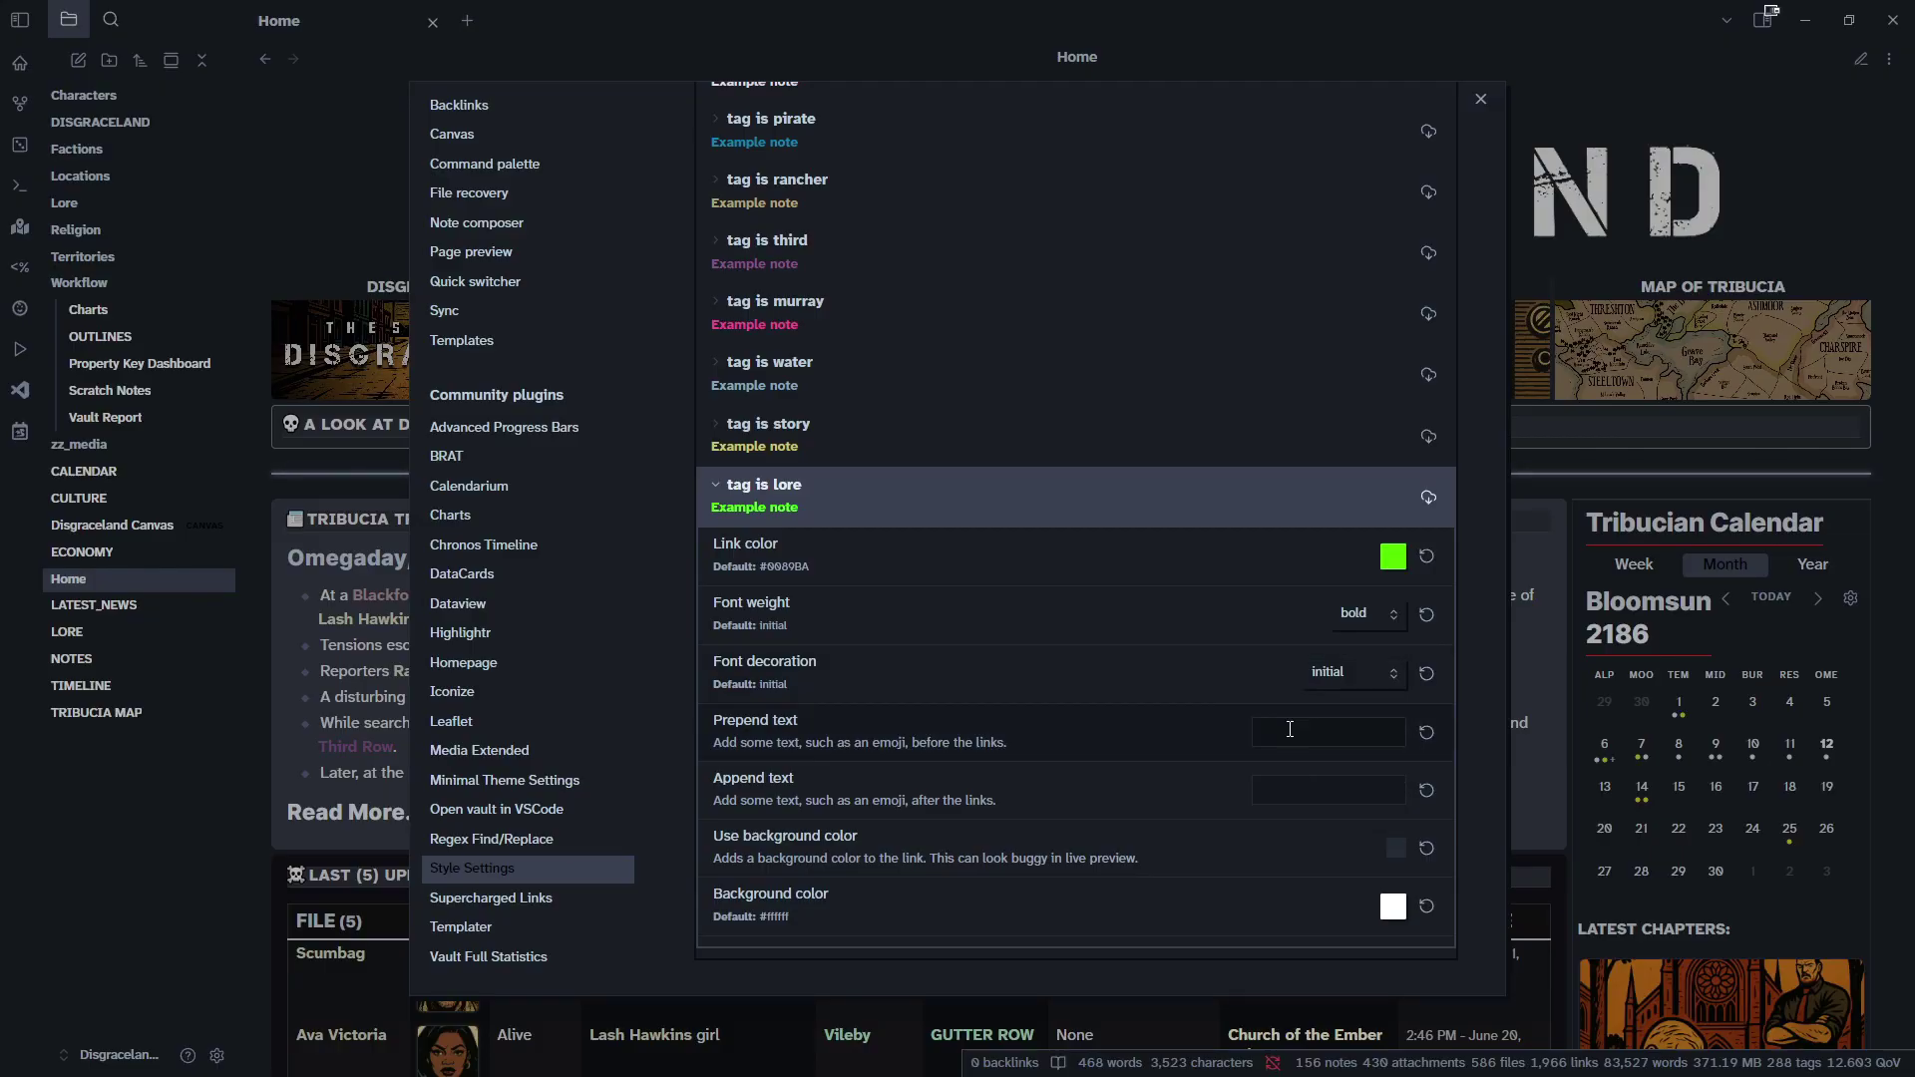
pyautogui.click(1290, 729)
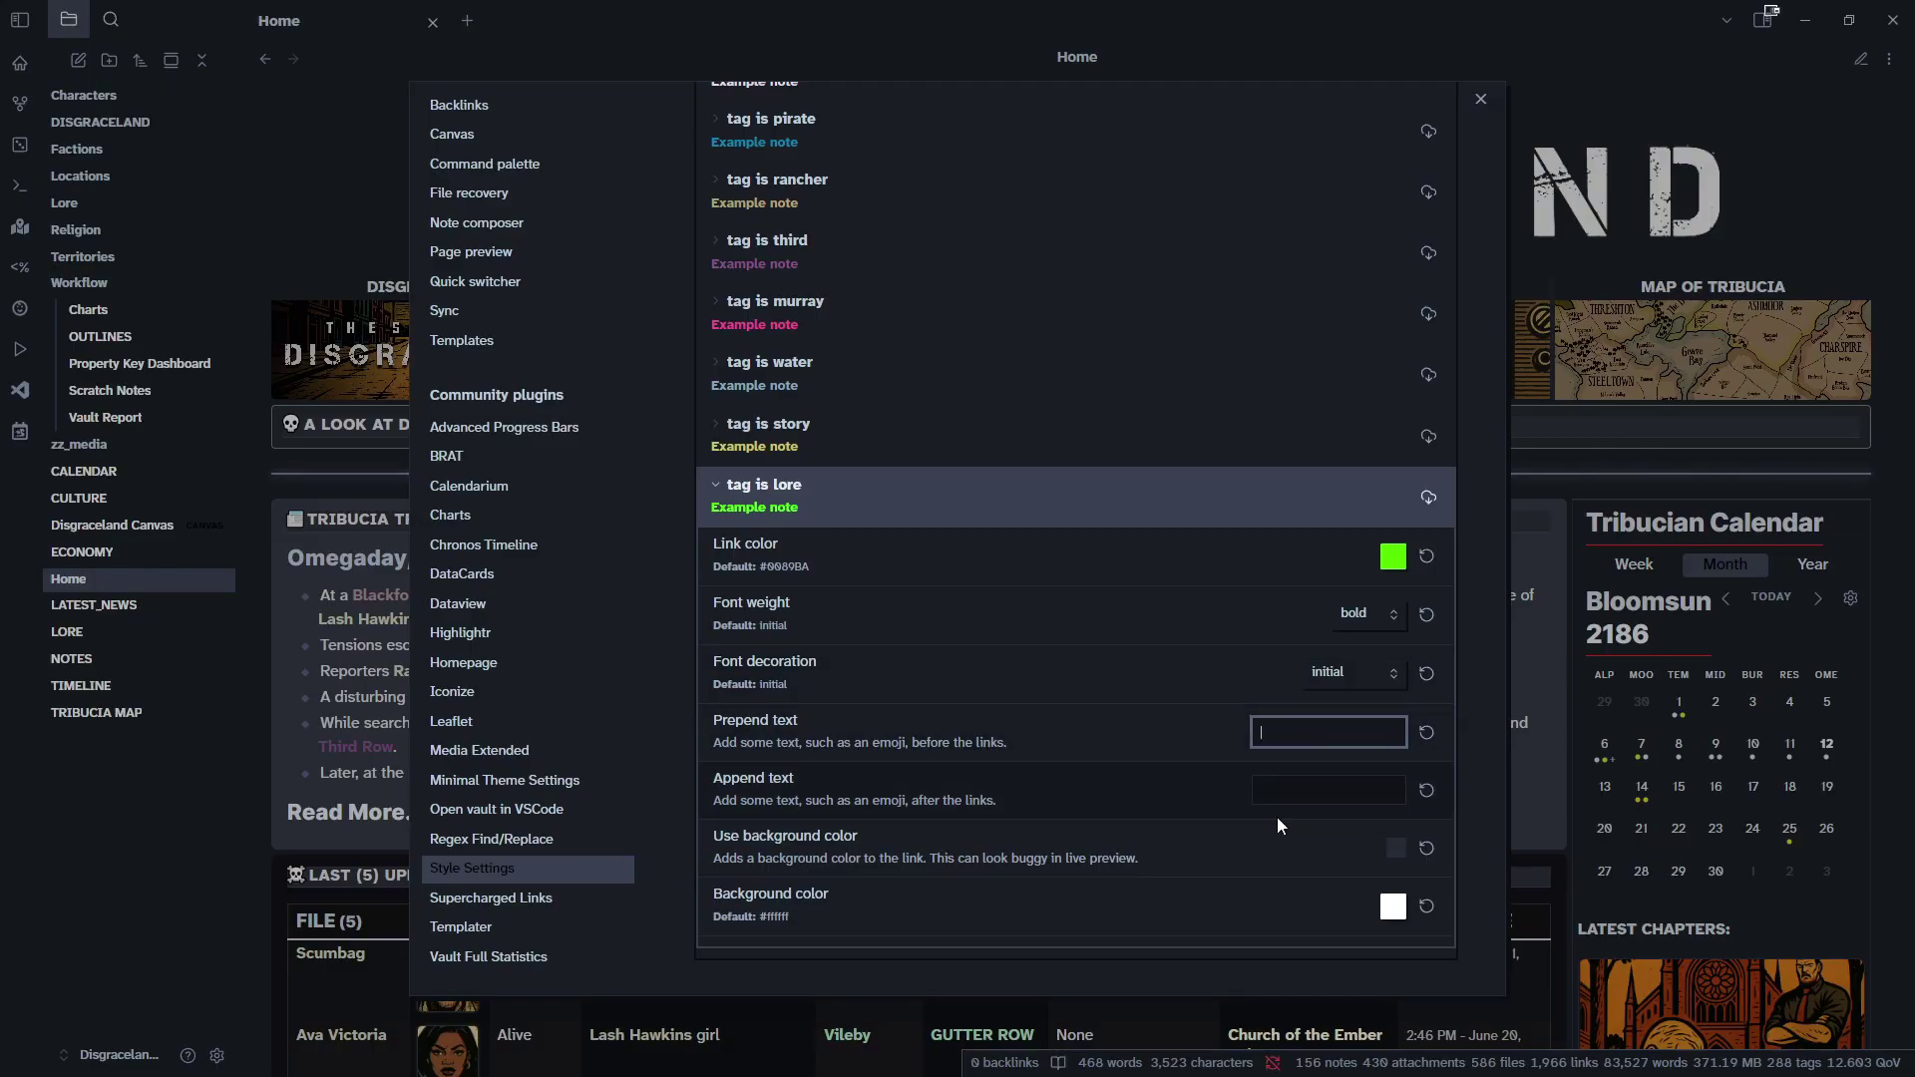
pyautogui.click(1267, 792)
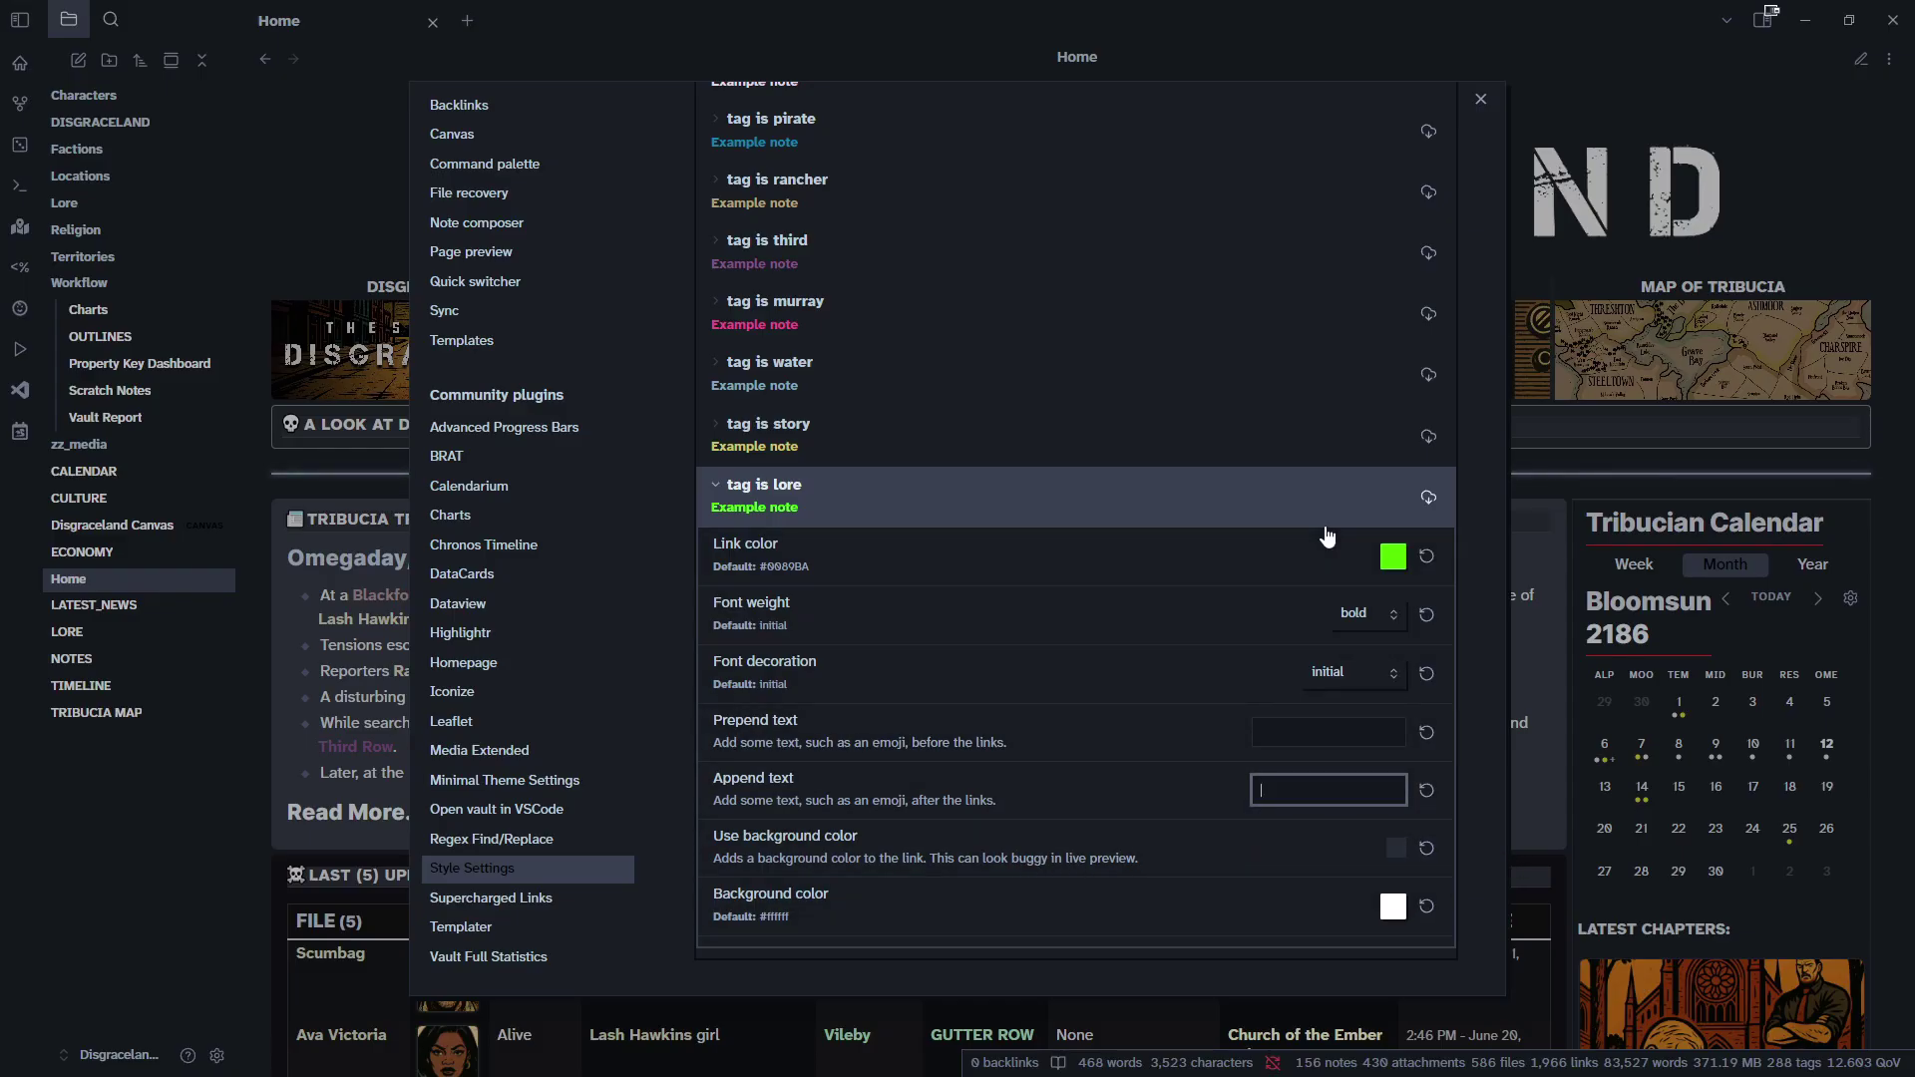
pyautogui.click(1026, 519)
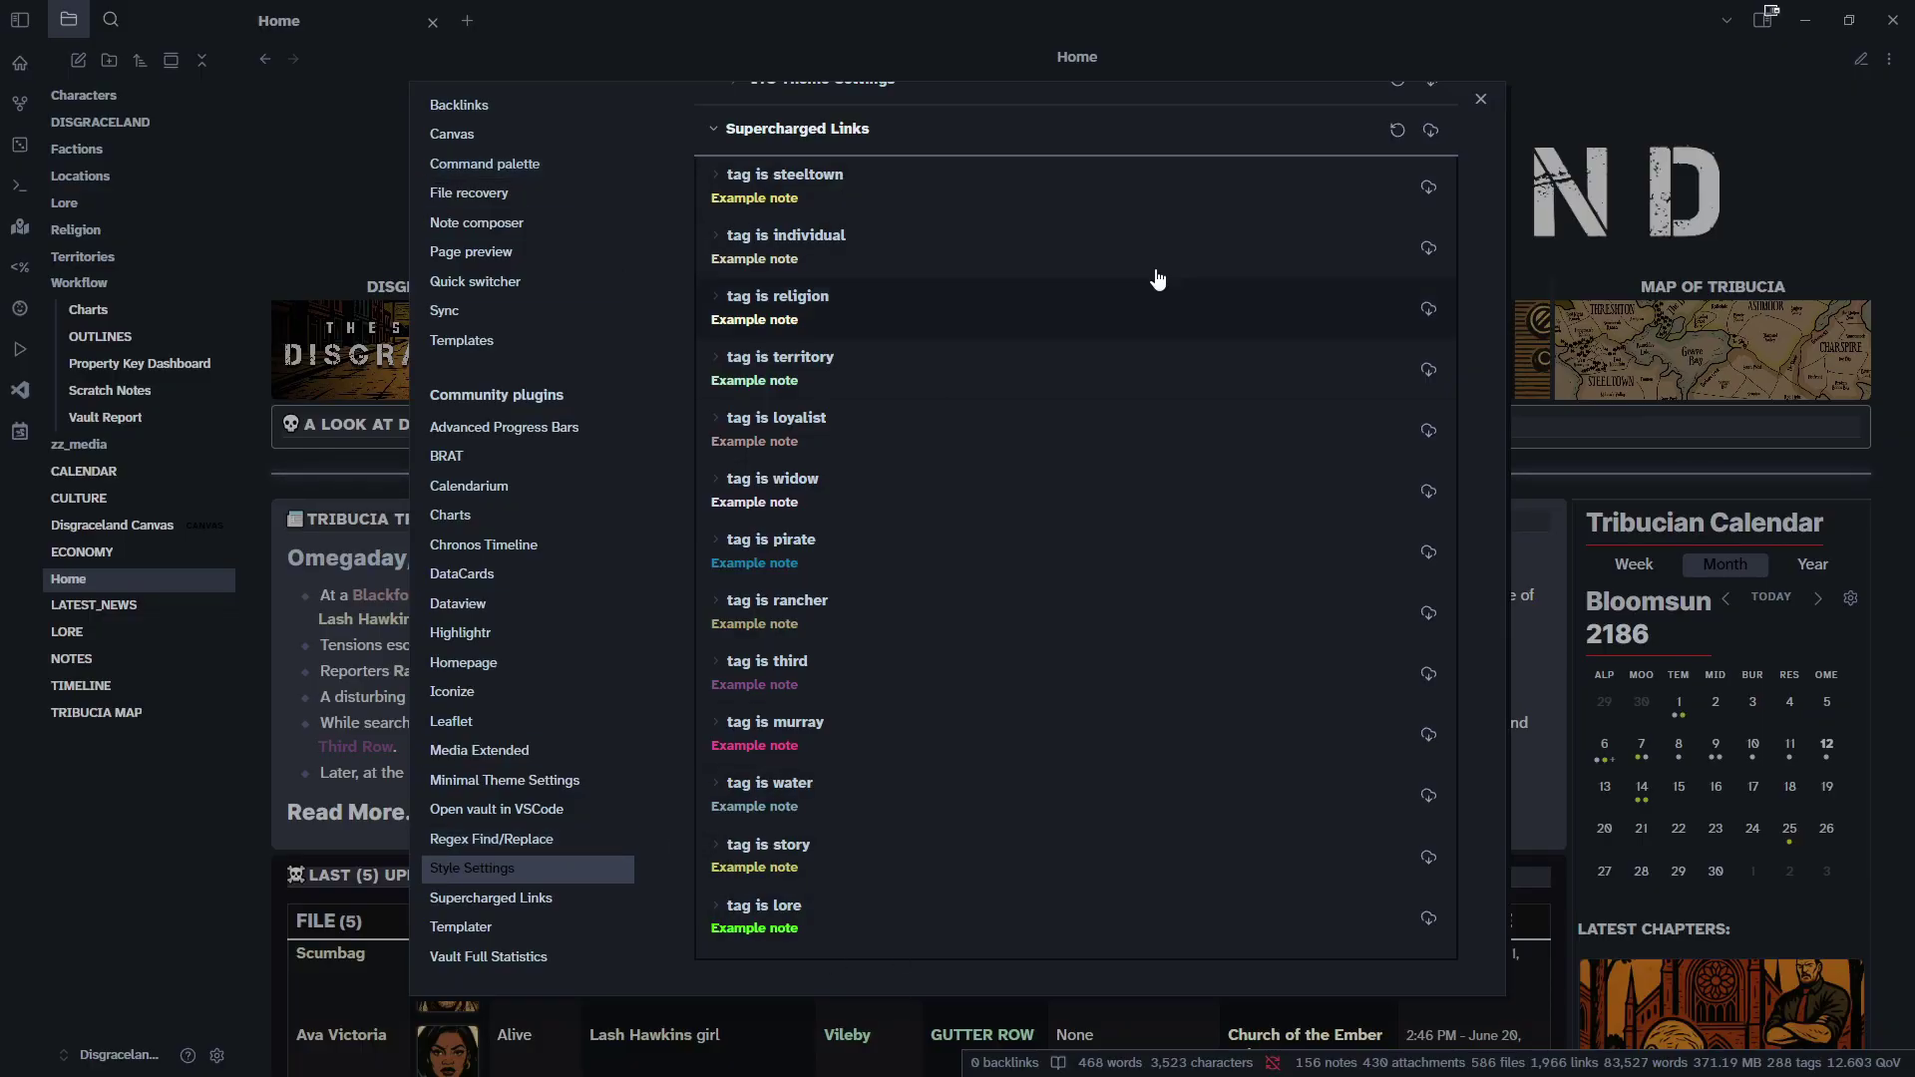
# Close Settings and expand the Lore folder to see its notes in bold green.
pyautogui.click(1480, 99)
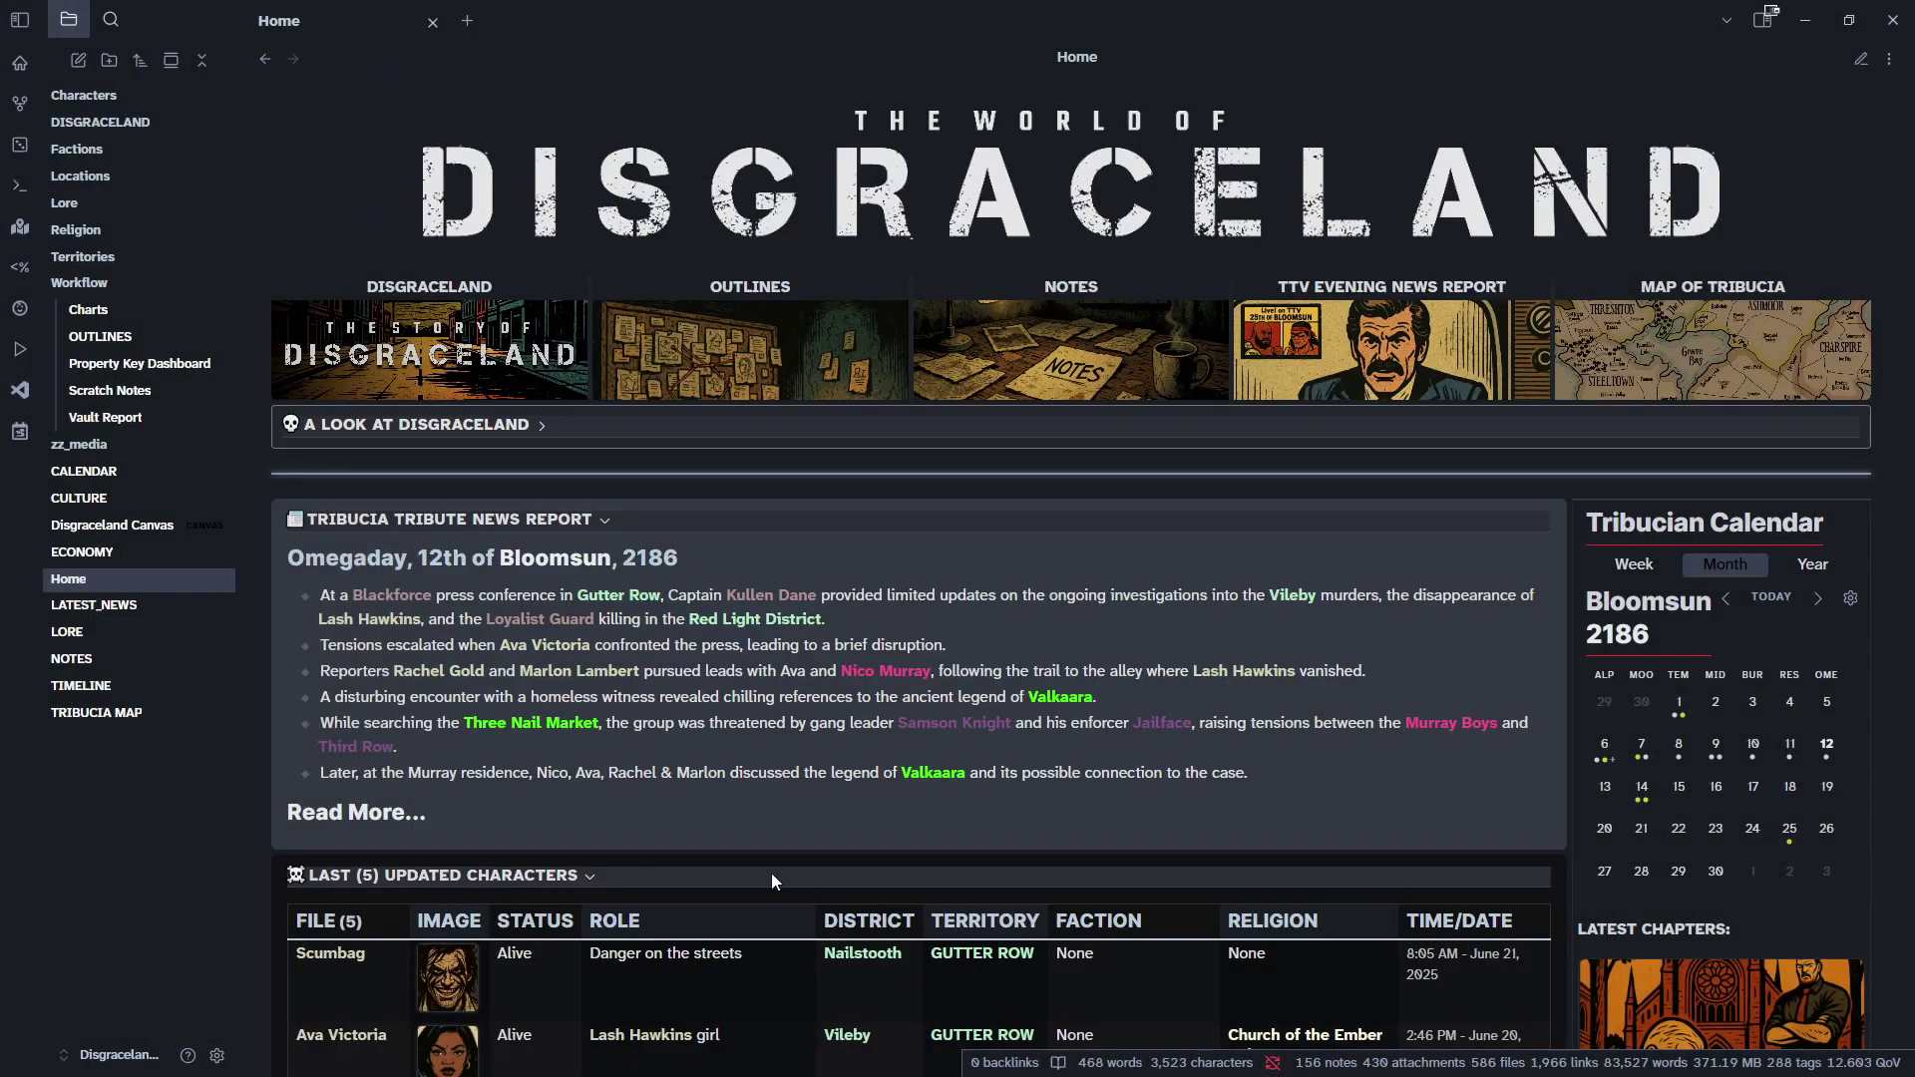
pyautogui.moveTo(509, 727)
pyautogui.click(156, 209)
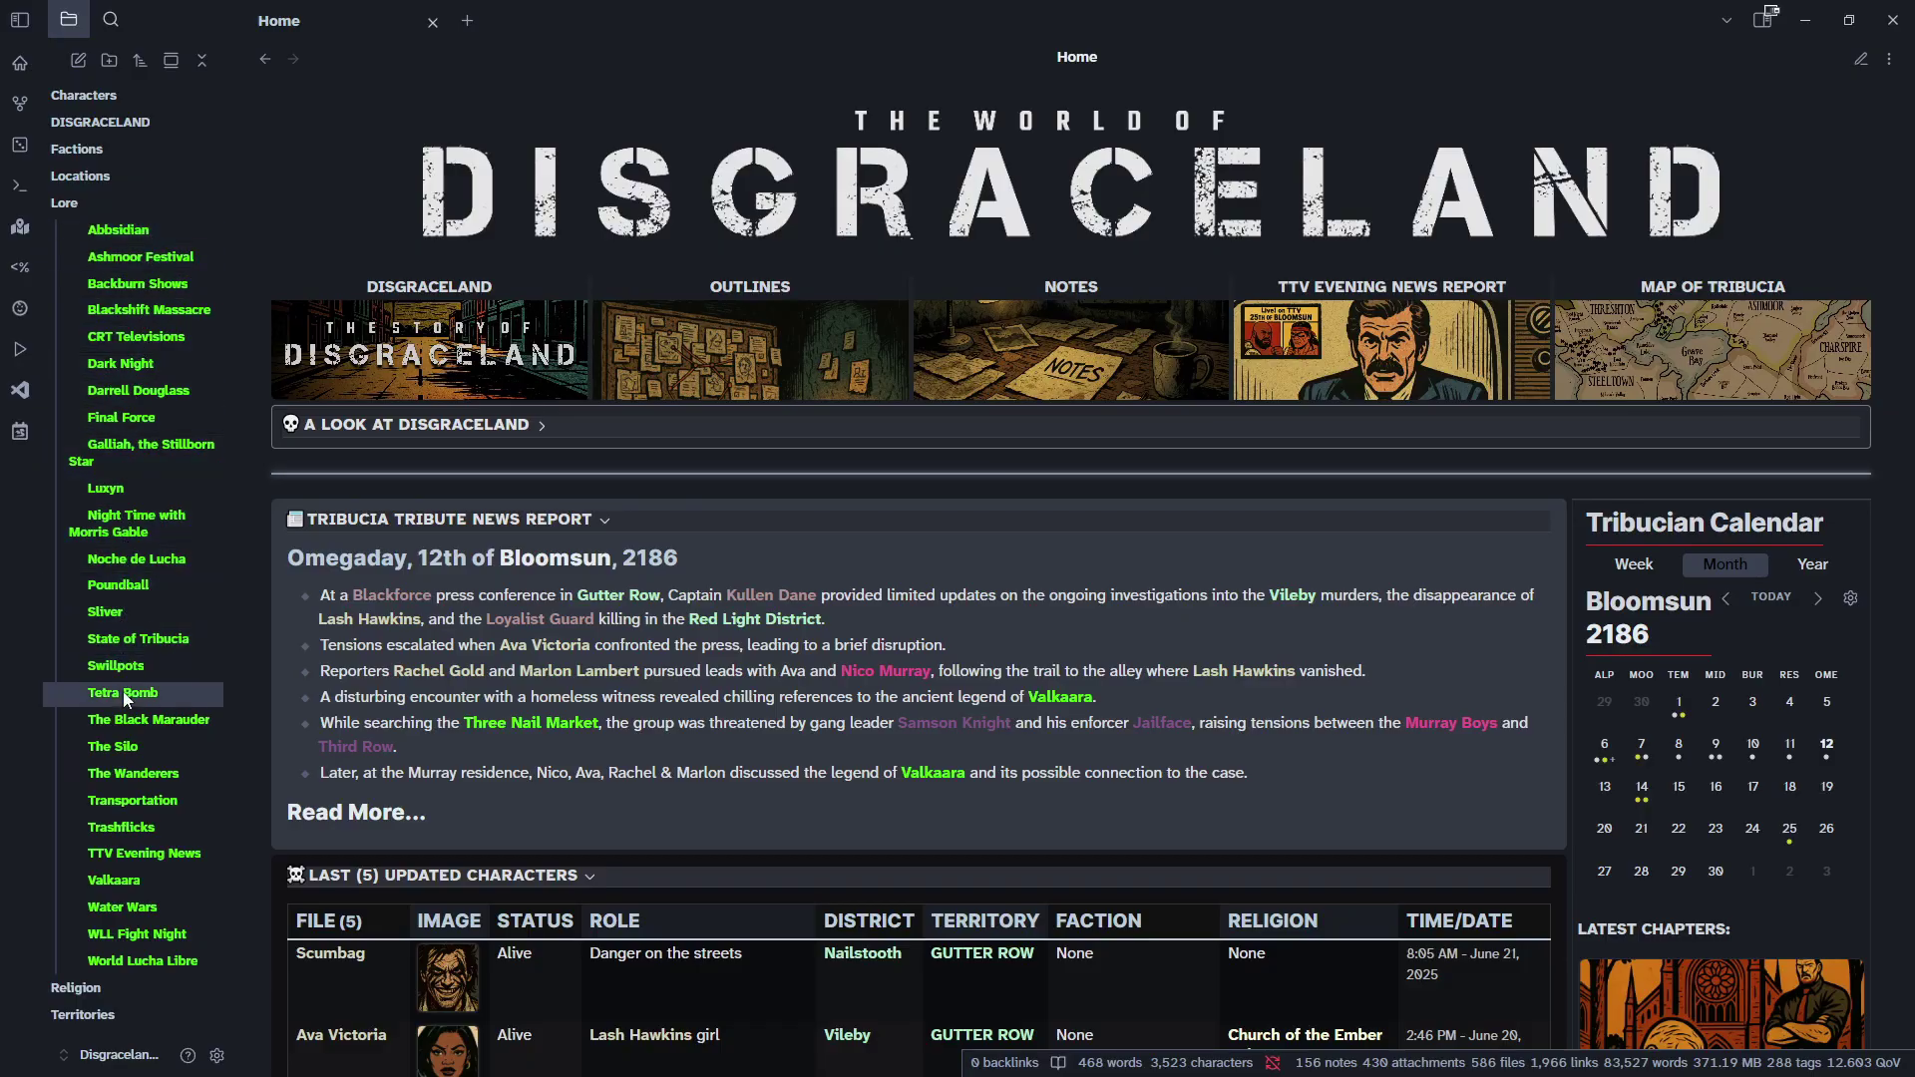
# Expand Locations and inspect Blackshift Massacre's frontmatter tags in source mode.
pyautogui.click(105, 177)
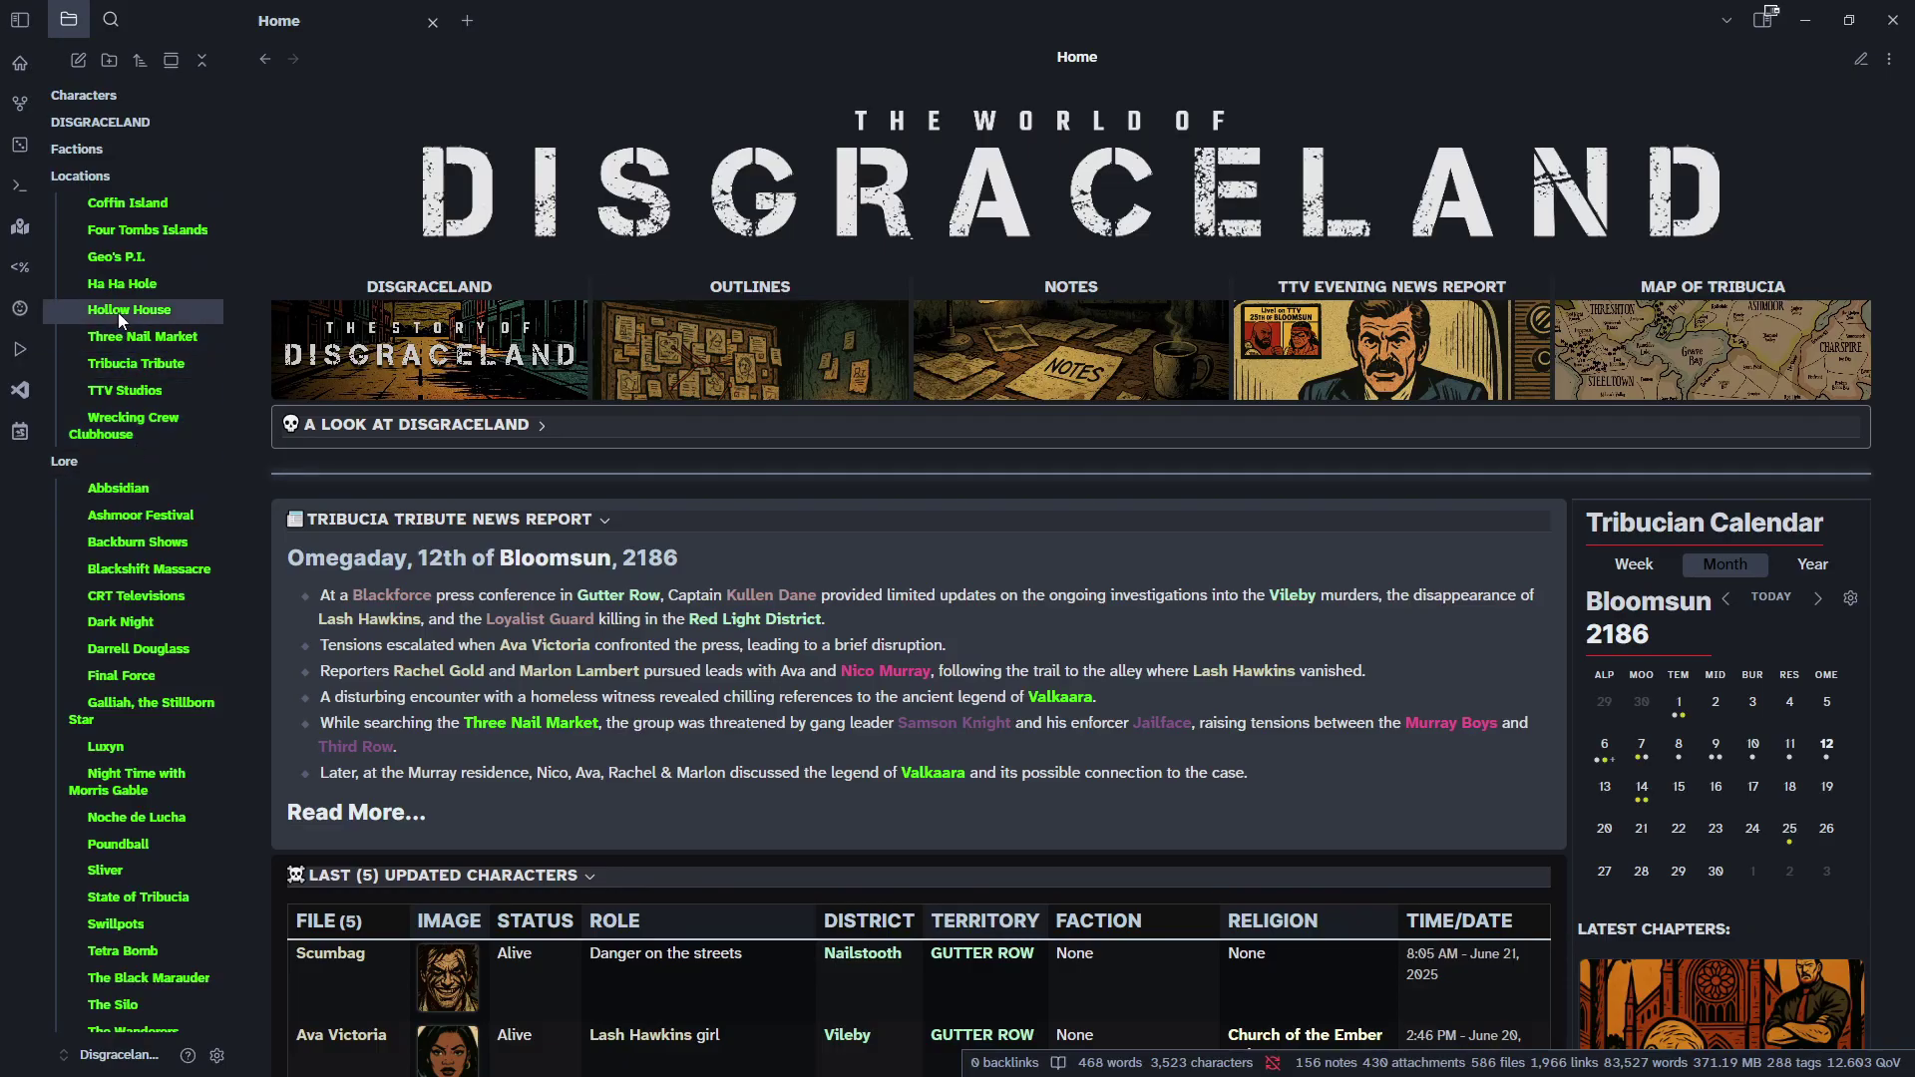
pyautogui.click(104, 573)
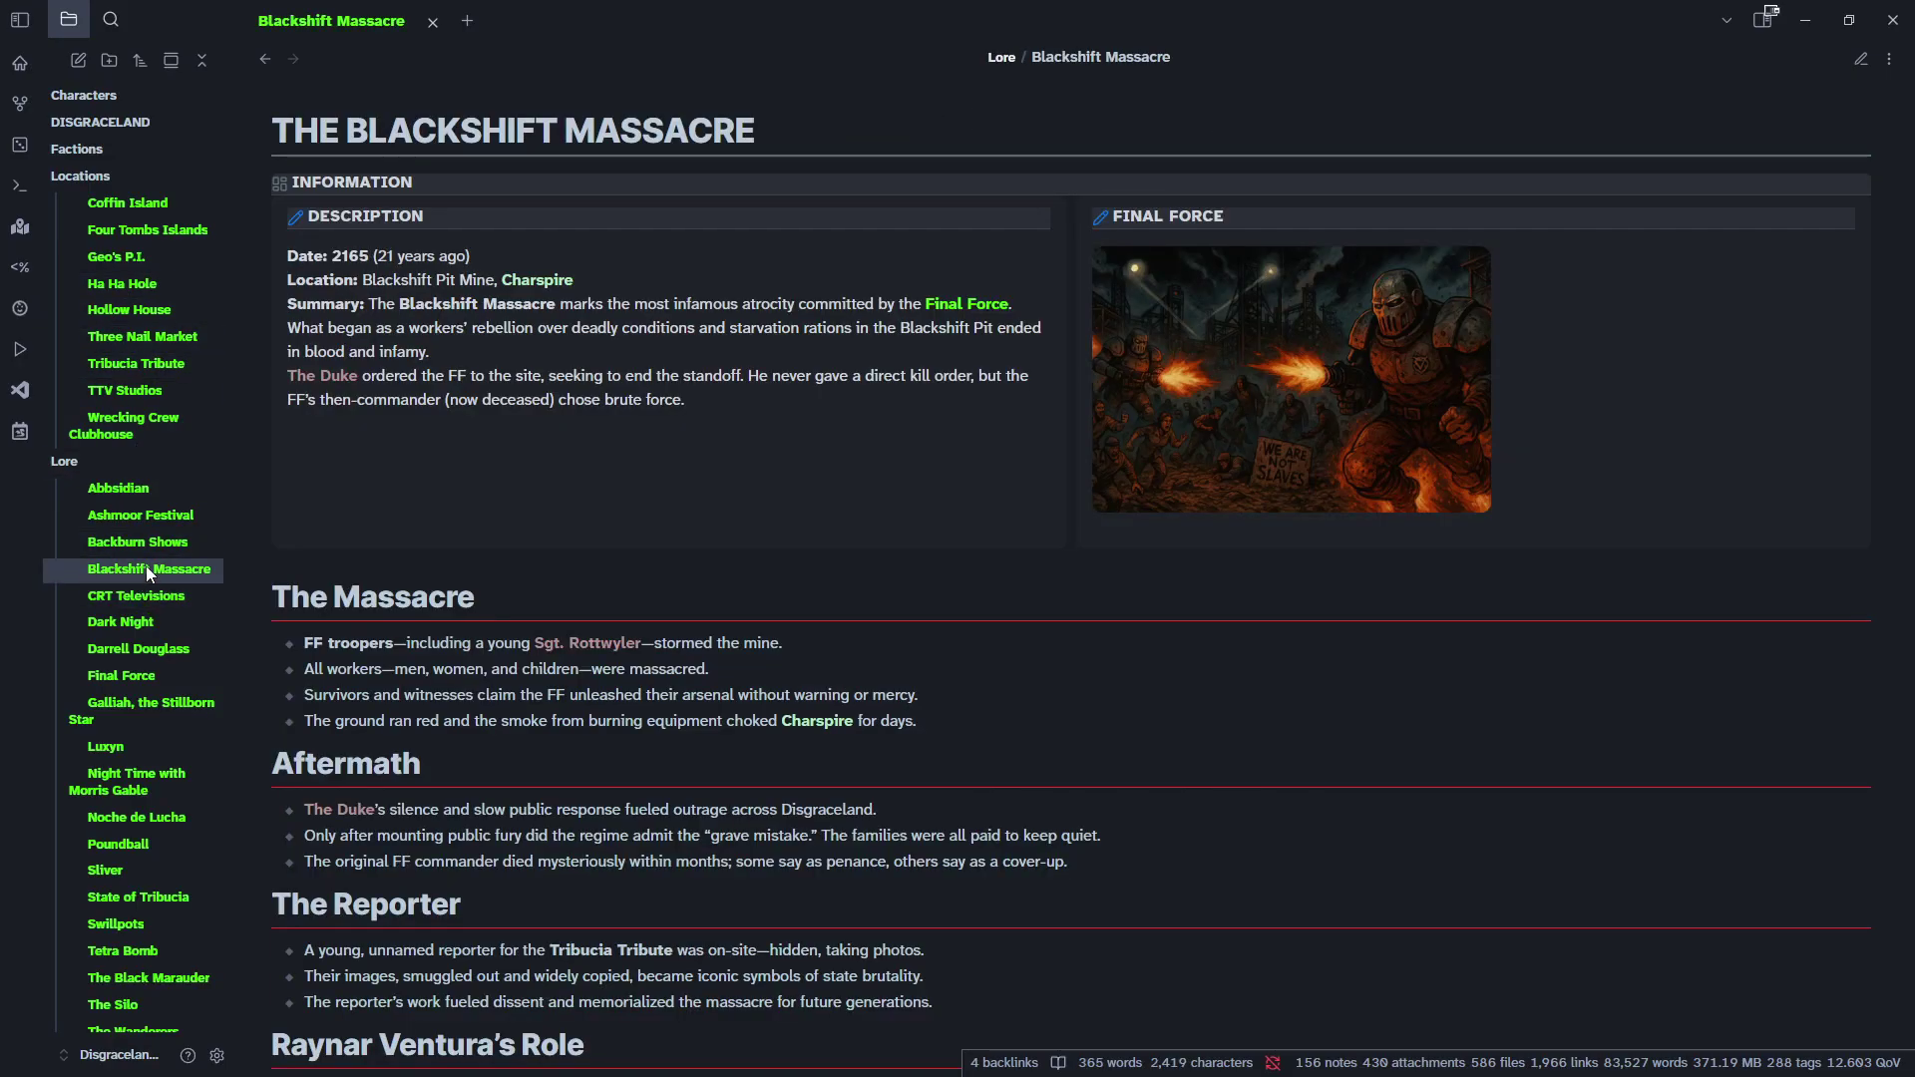
pyautogui.hotkey('ctrl', 'e')
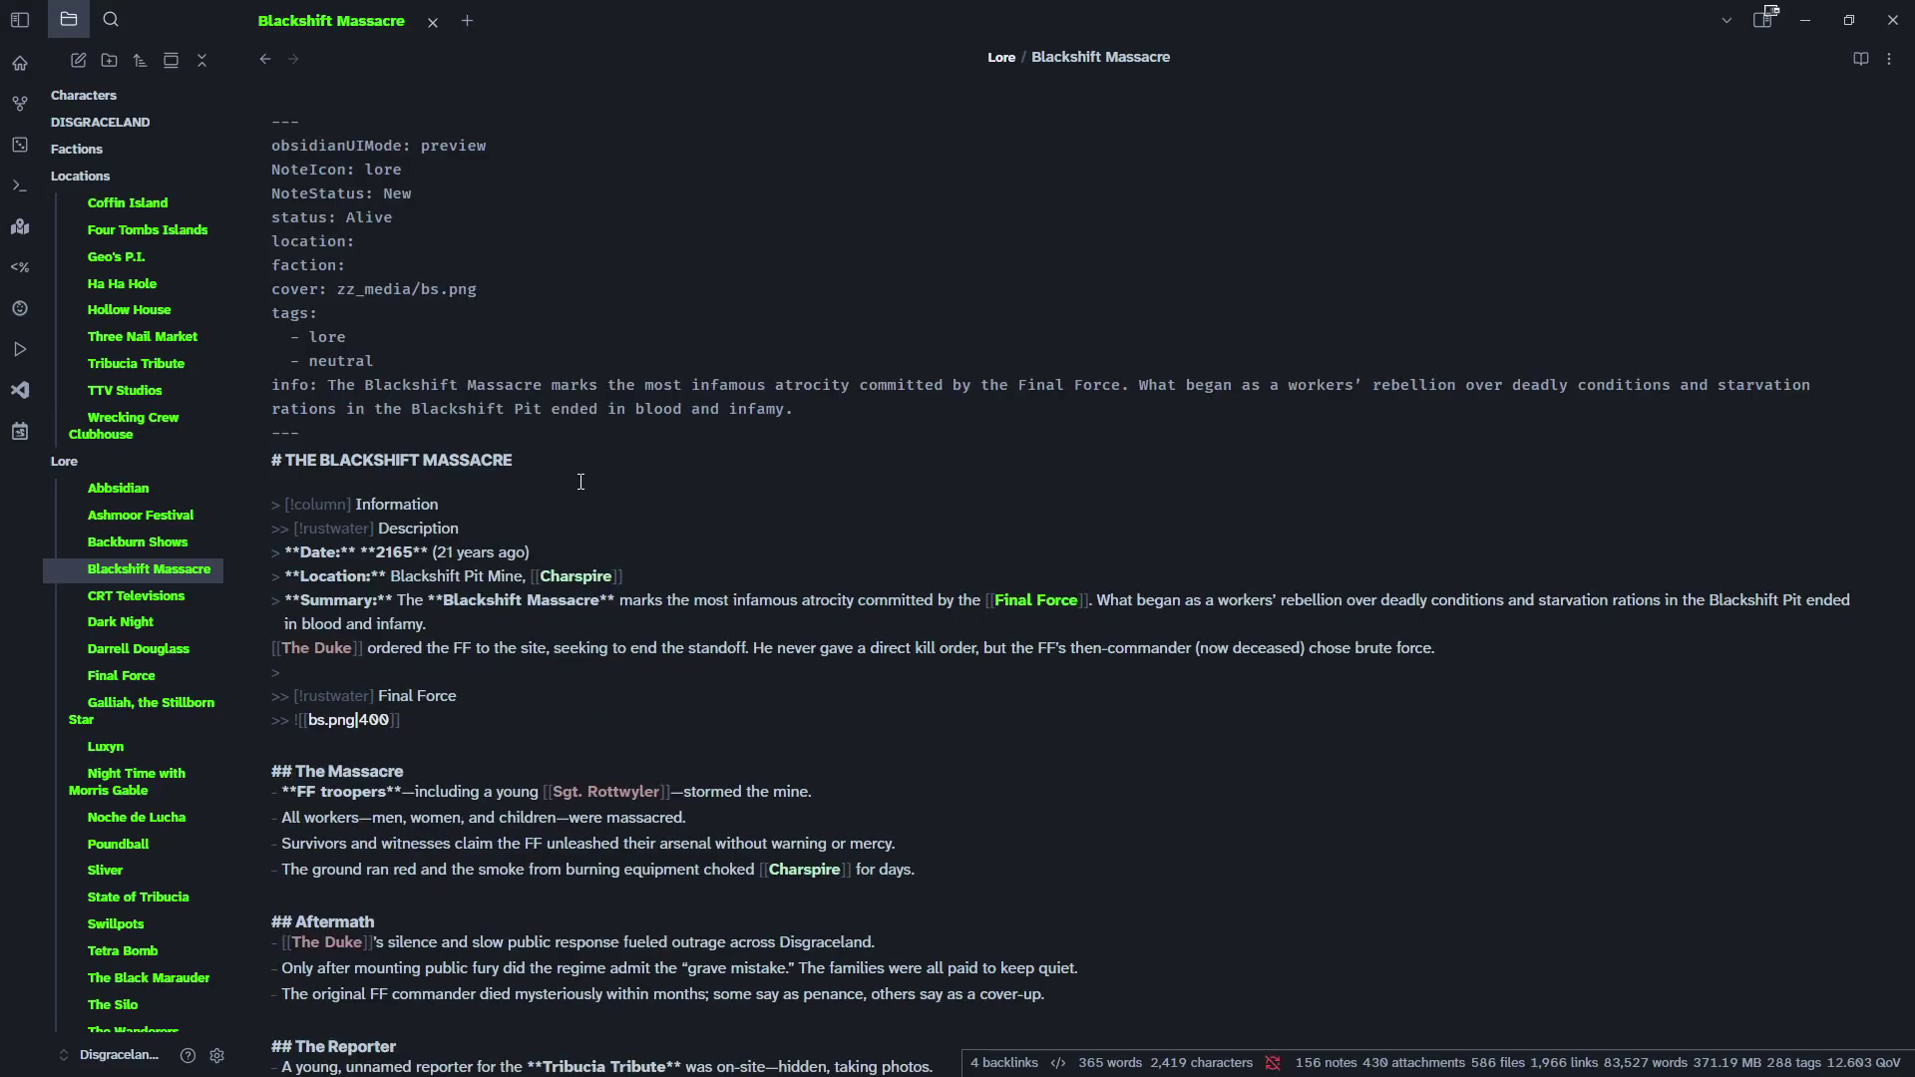
pyautogui.moveTo(310, 327); pyautogui.dragTo(271, 319)
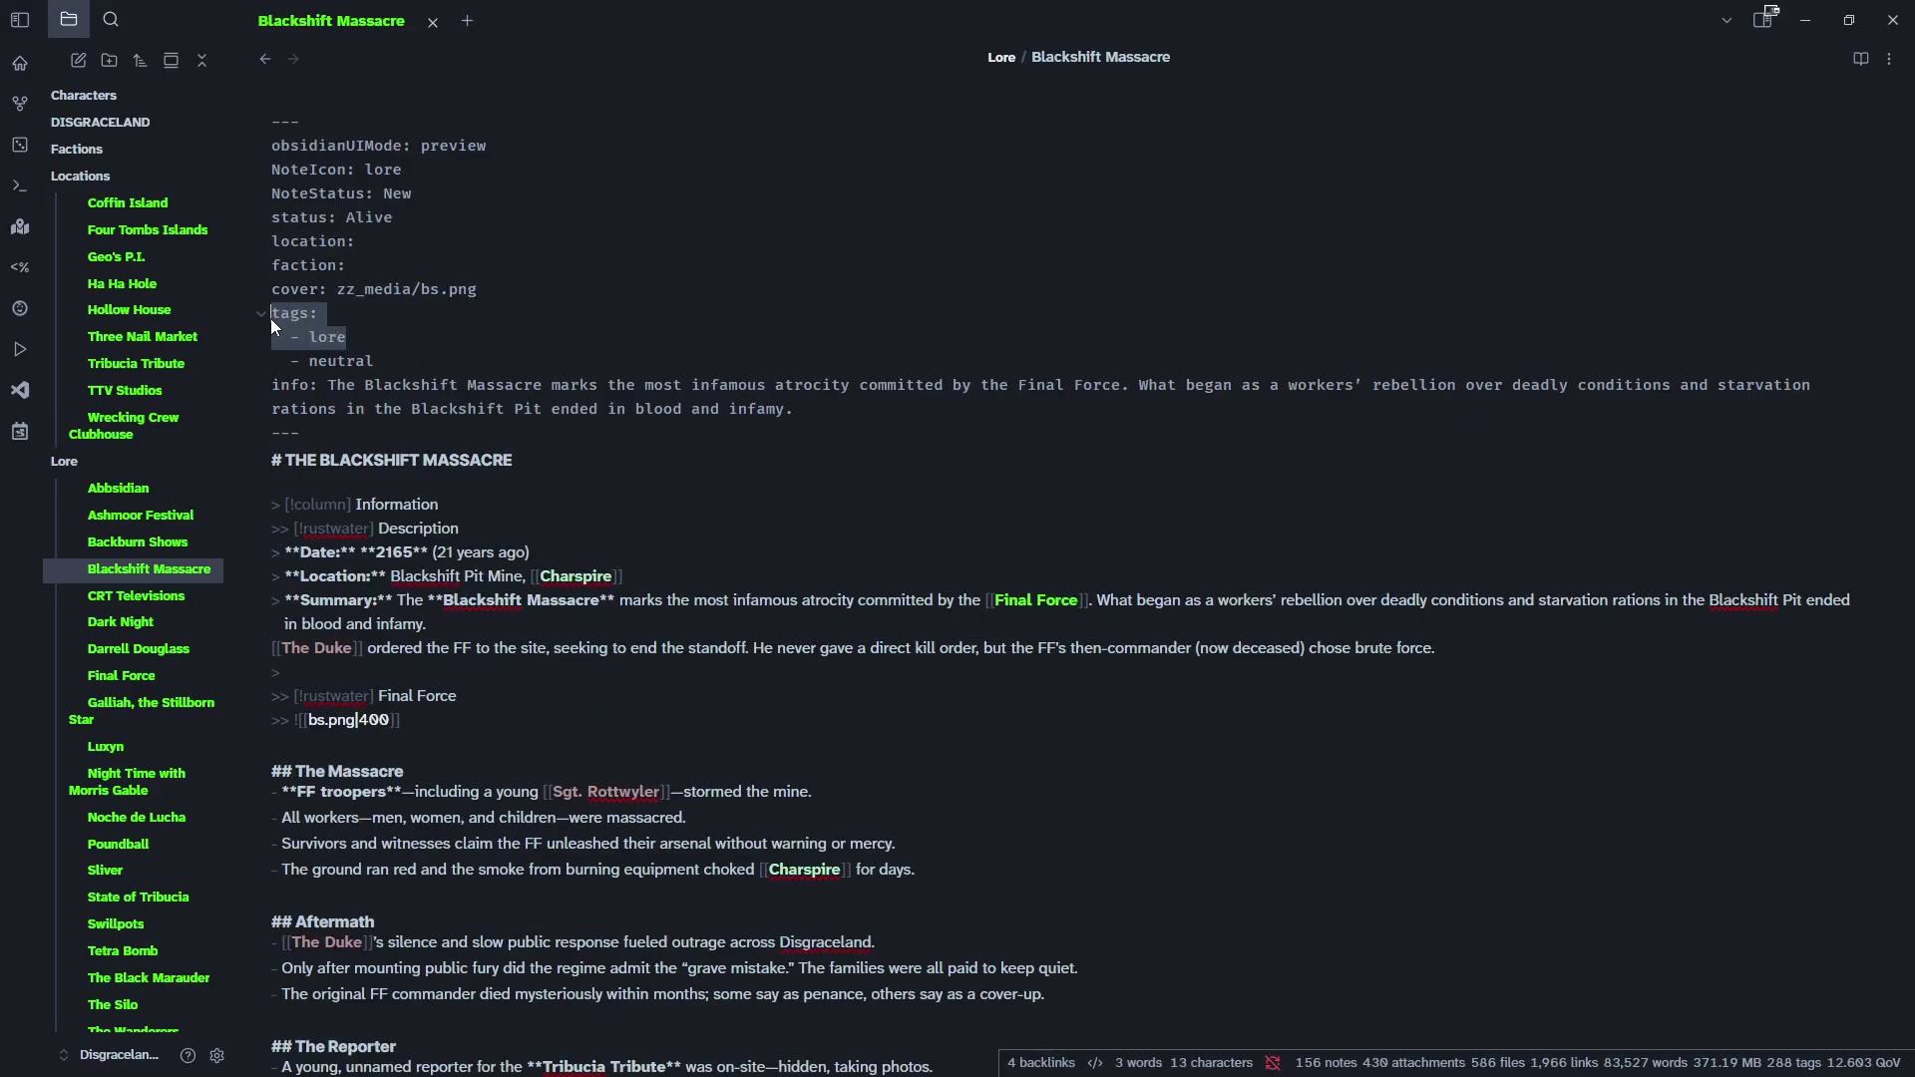
pyautogui.click(337, 354)
# Open Backburn Shows, Dark Night and Tribucia Tribute, checking Tribucia's lore tag line.
pyautogui.click(150, 541)
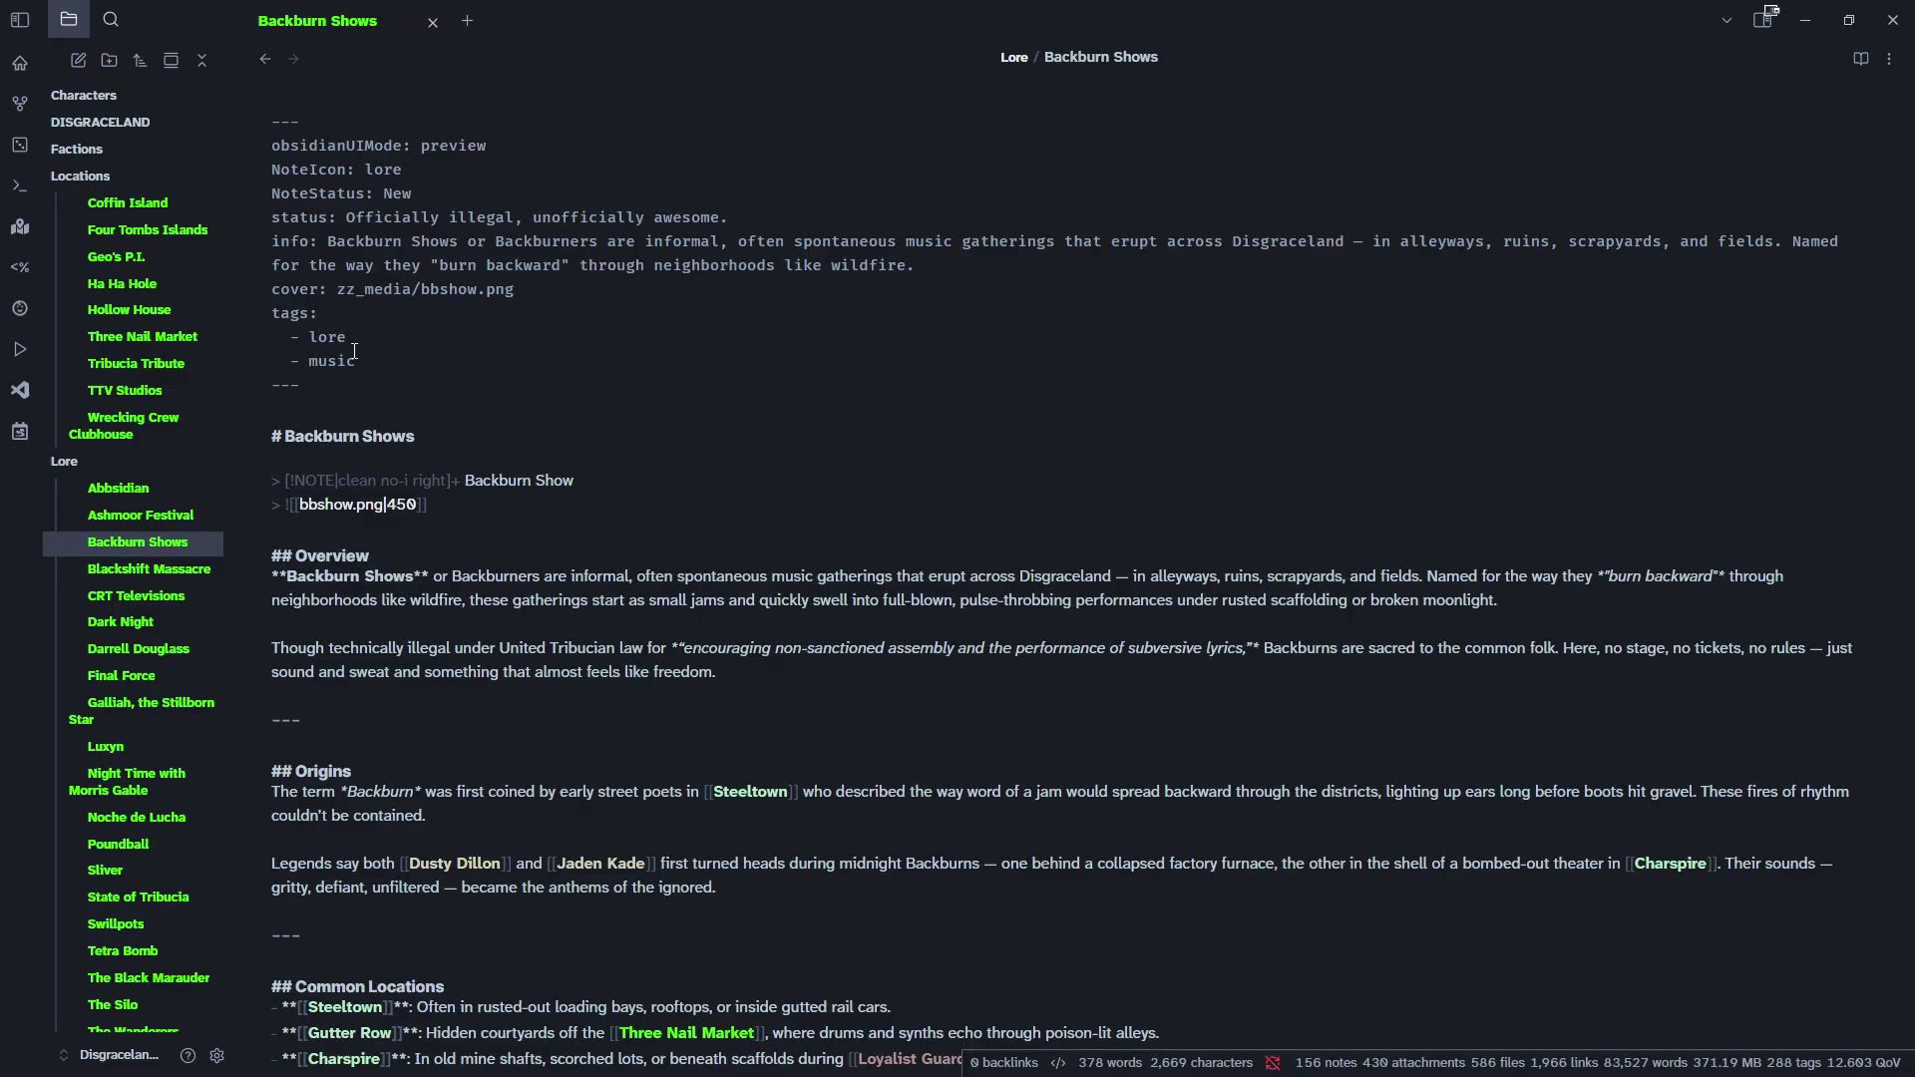
pyautogui.click(149, 620)
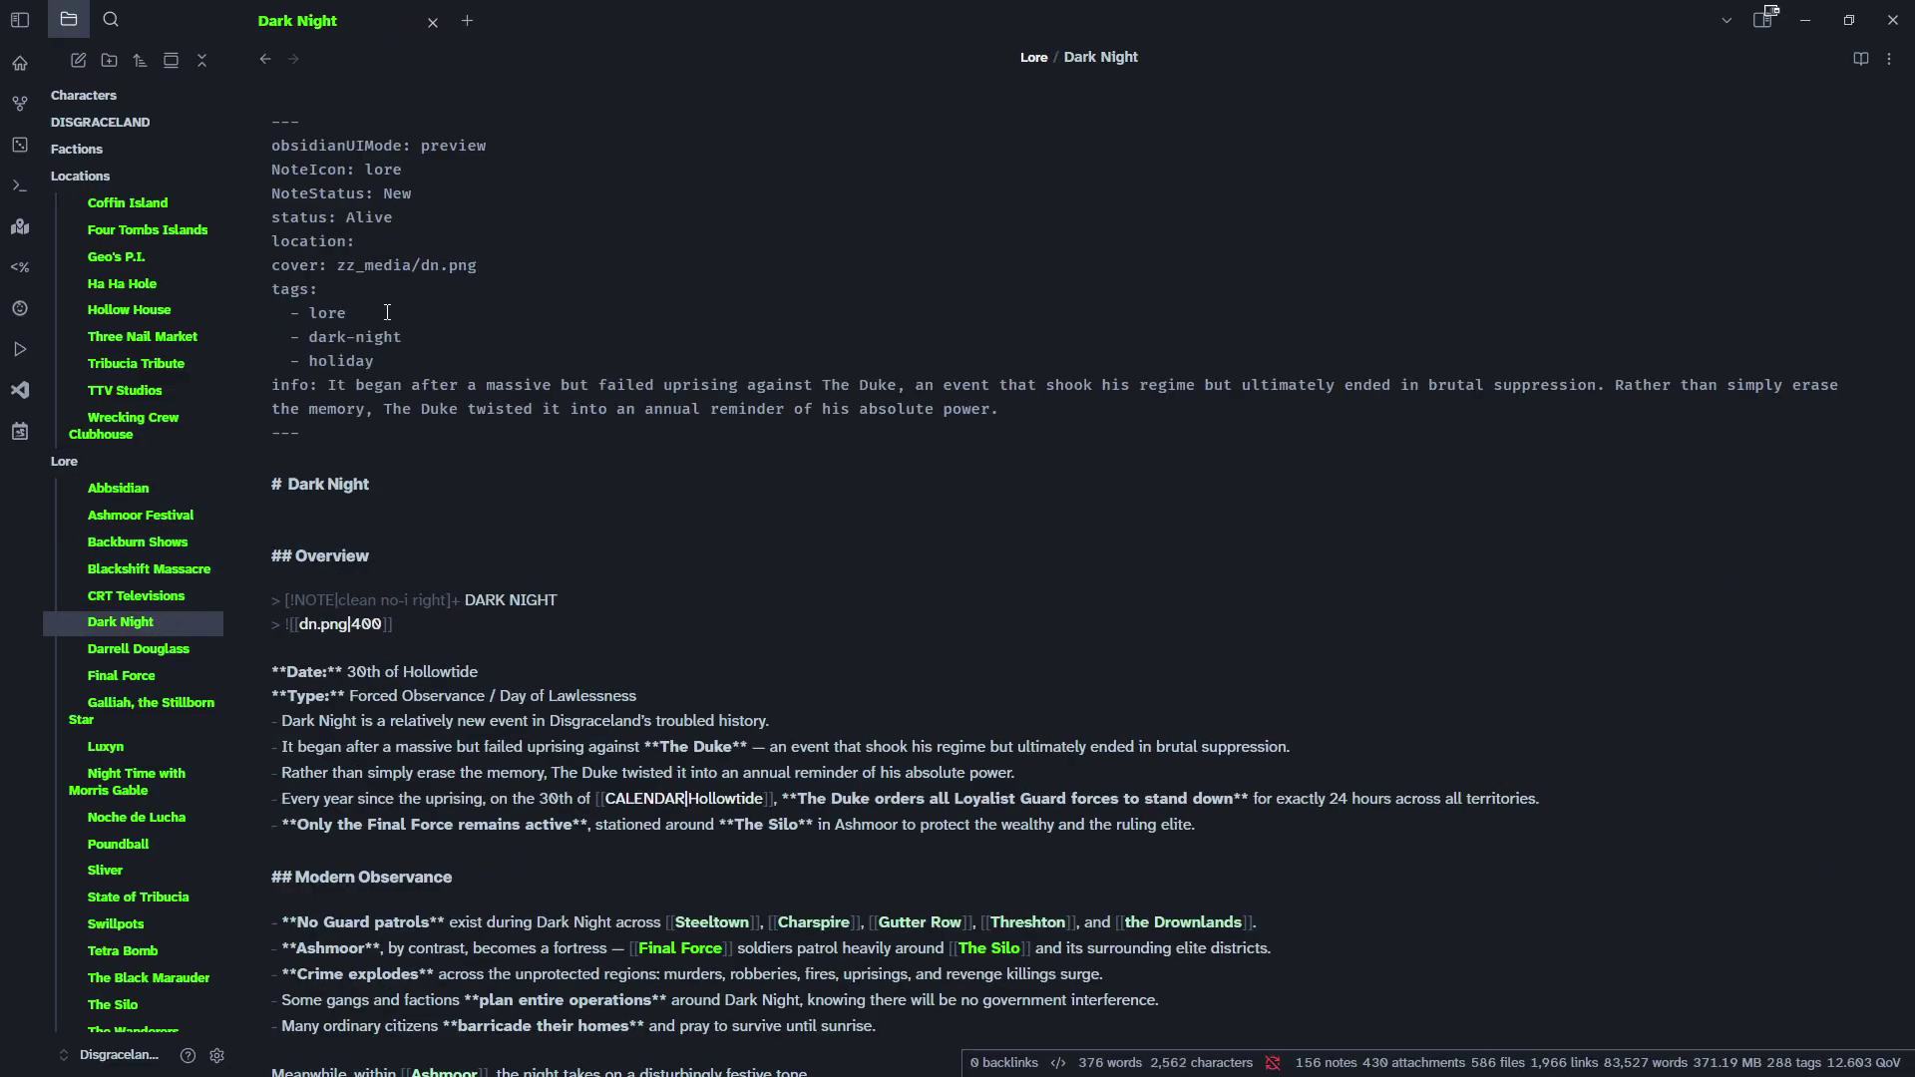
pyautogui.click(160, 367)
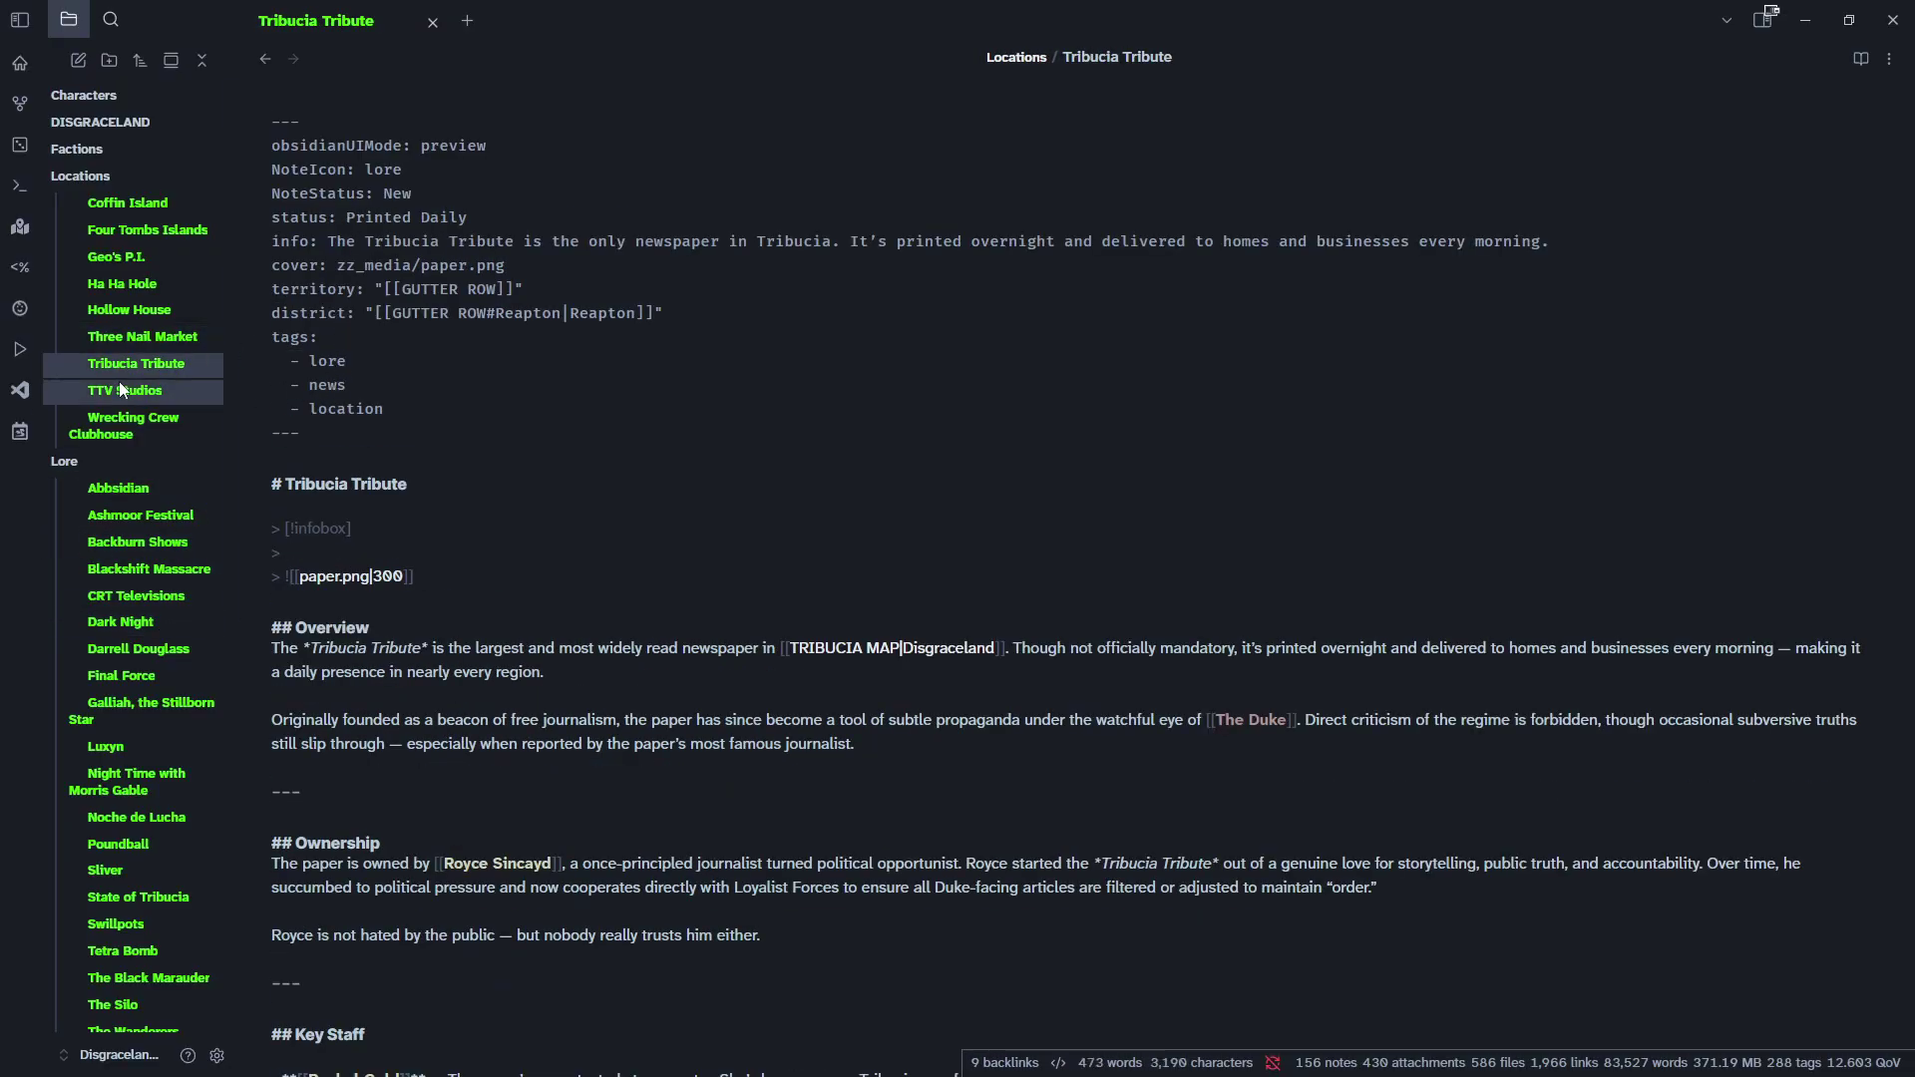
pyautogui.tripleClick(329, 361)
pyautogui.click(444, 388)
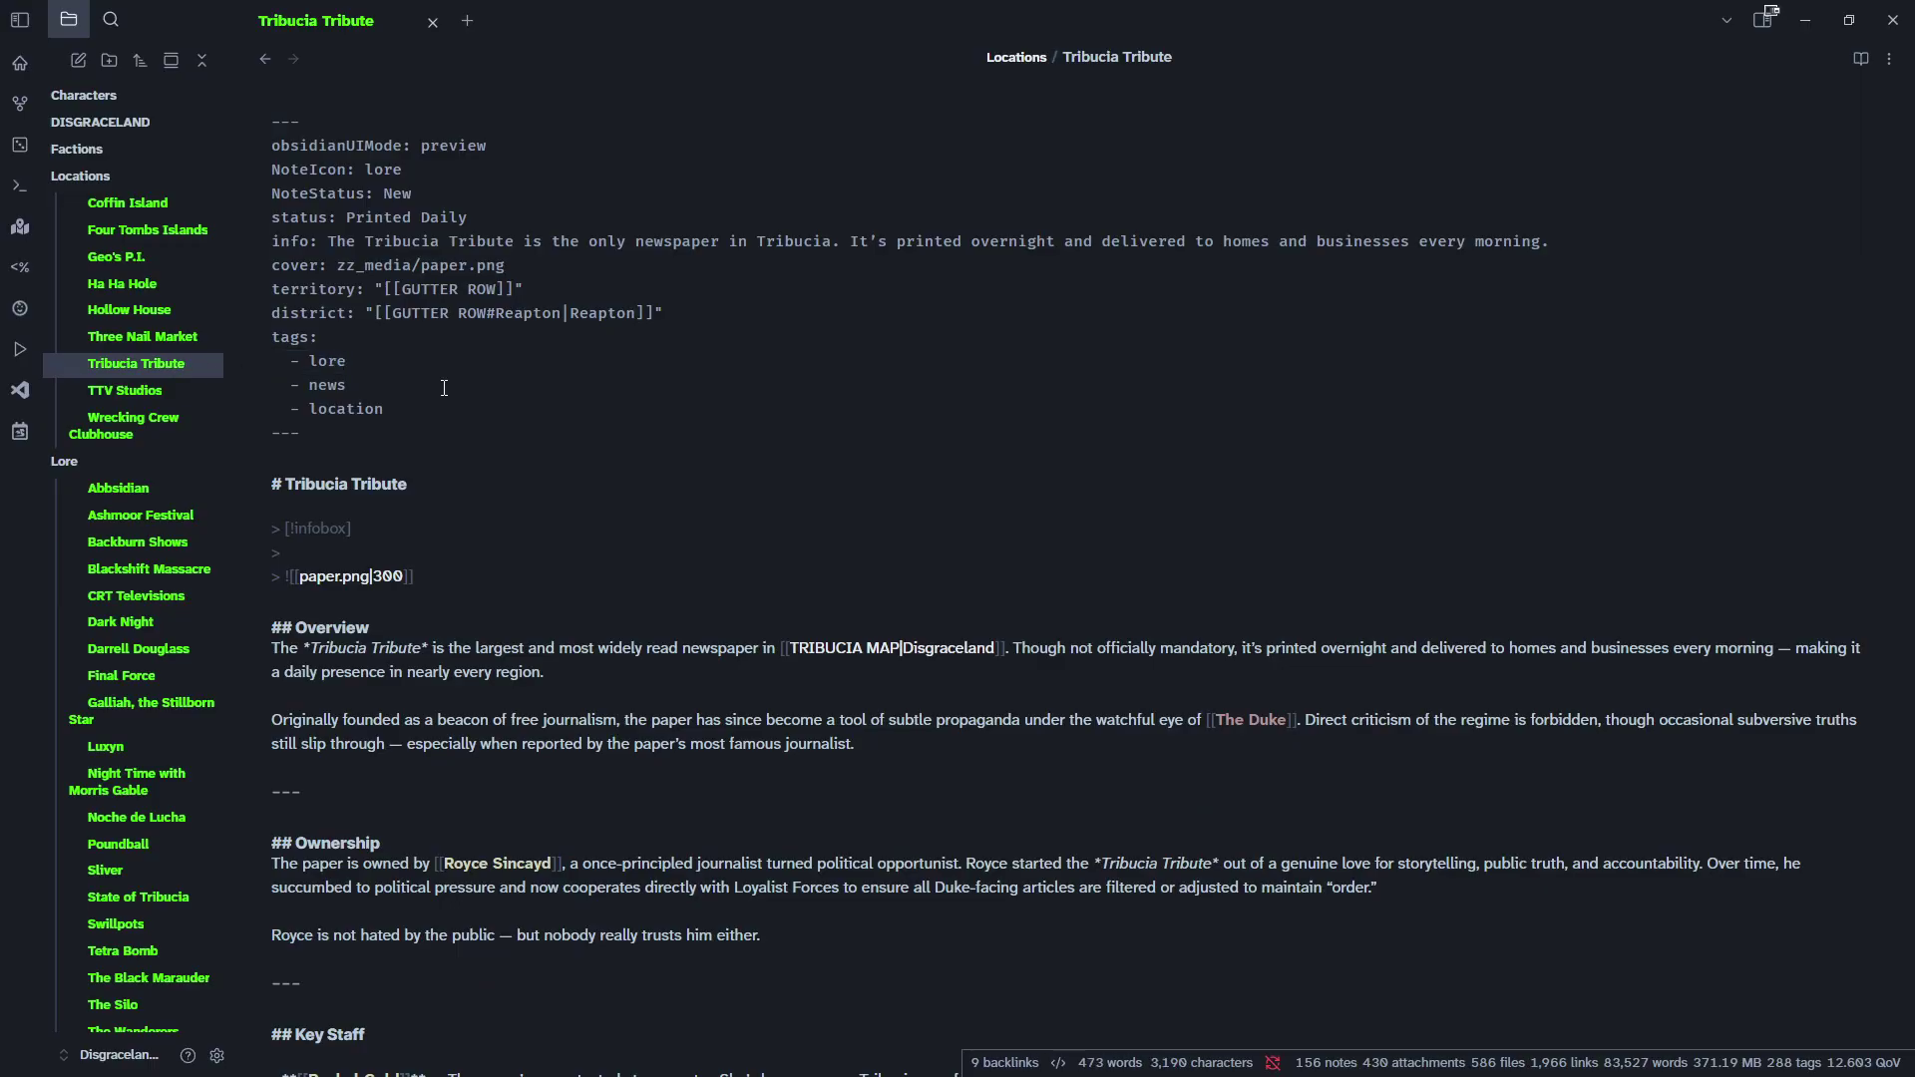
pyautogui.press('Up')
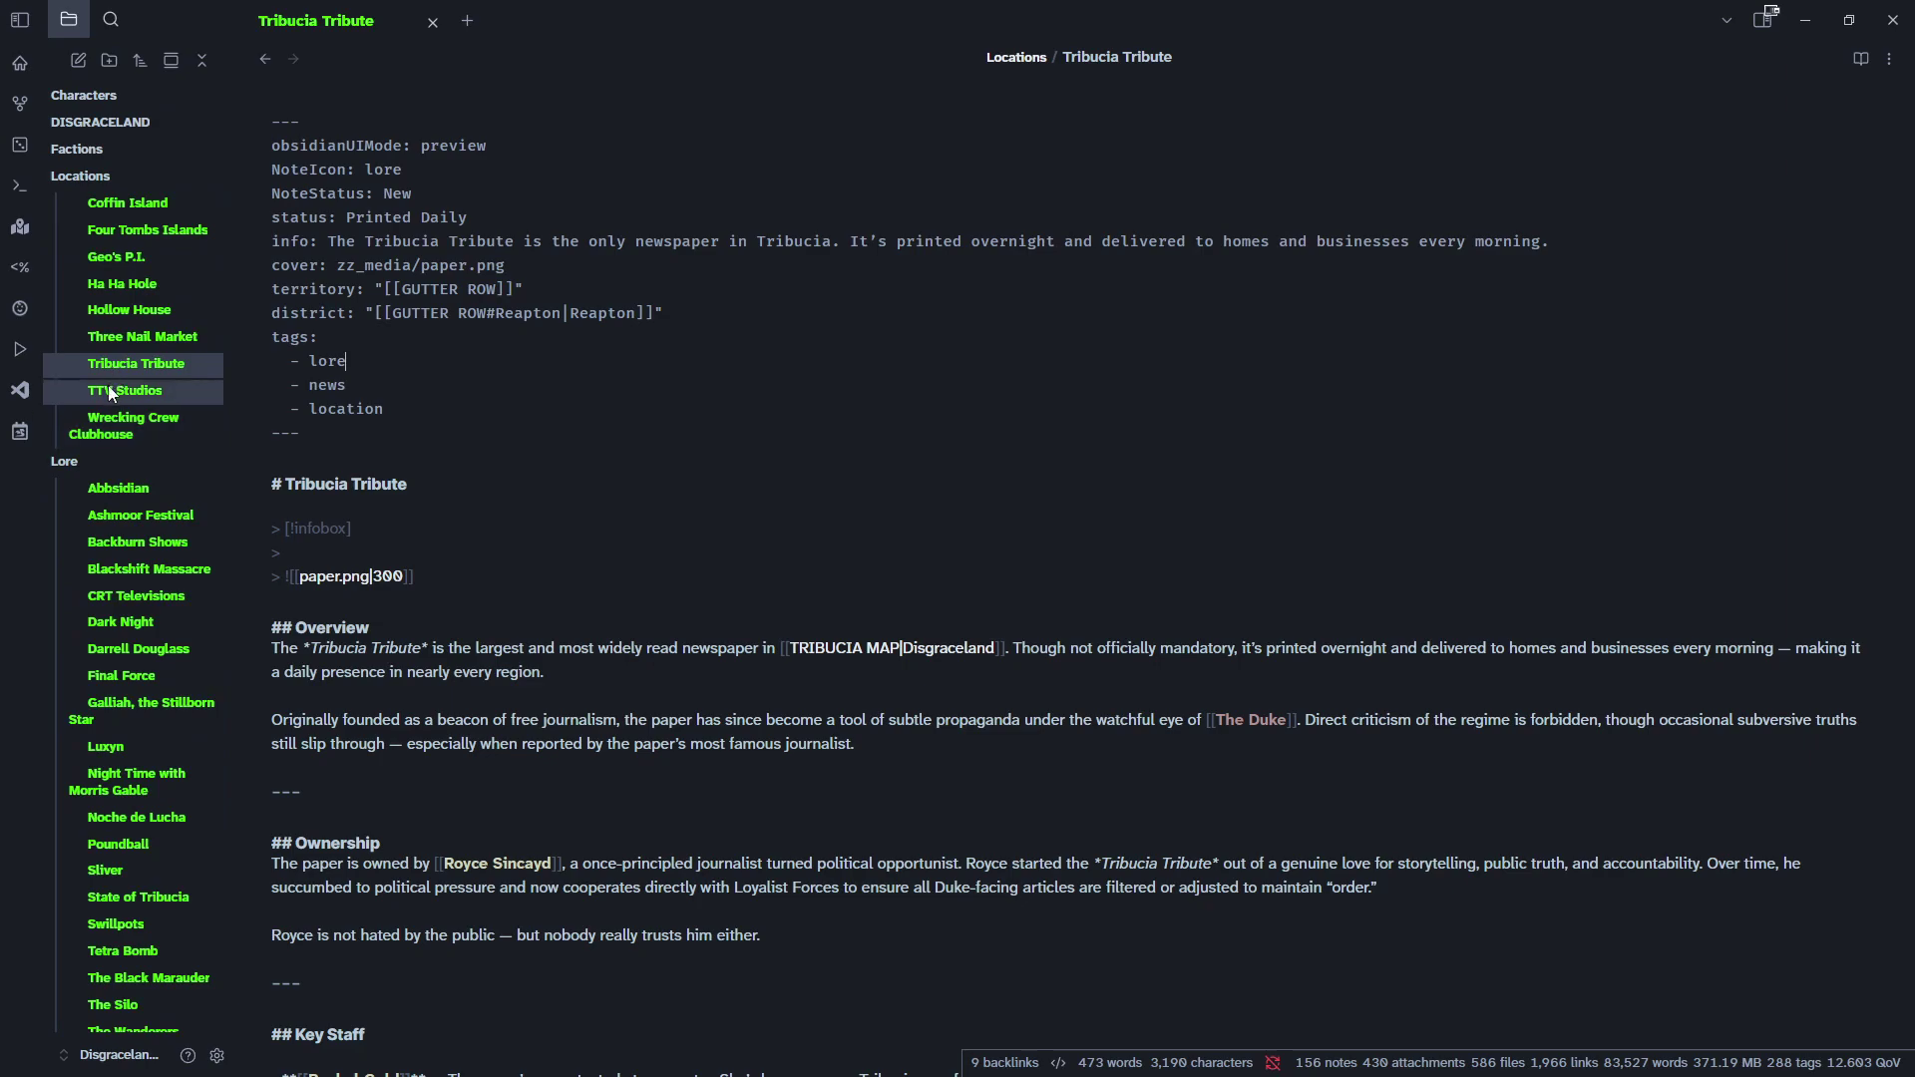
# On Home, retype the [[Three Nail Market]] link via autocomplete, rejoin the split line, return to Reading view.
pyautogui.click(18, 62)
pyautogui.hotkey('ctrl', 'e')
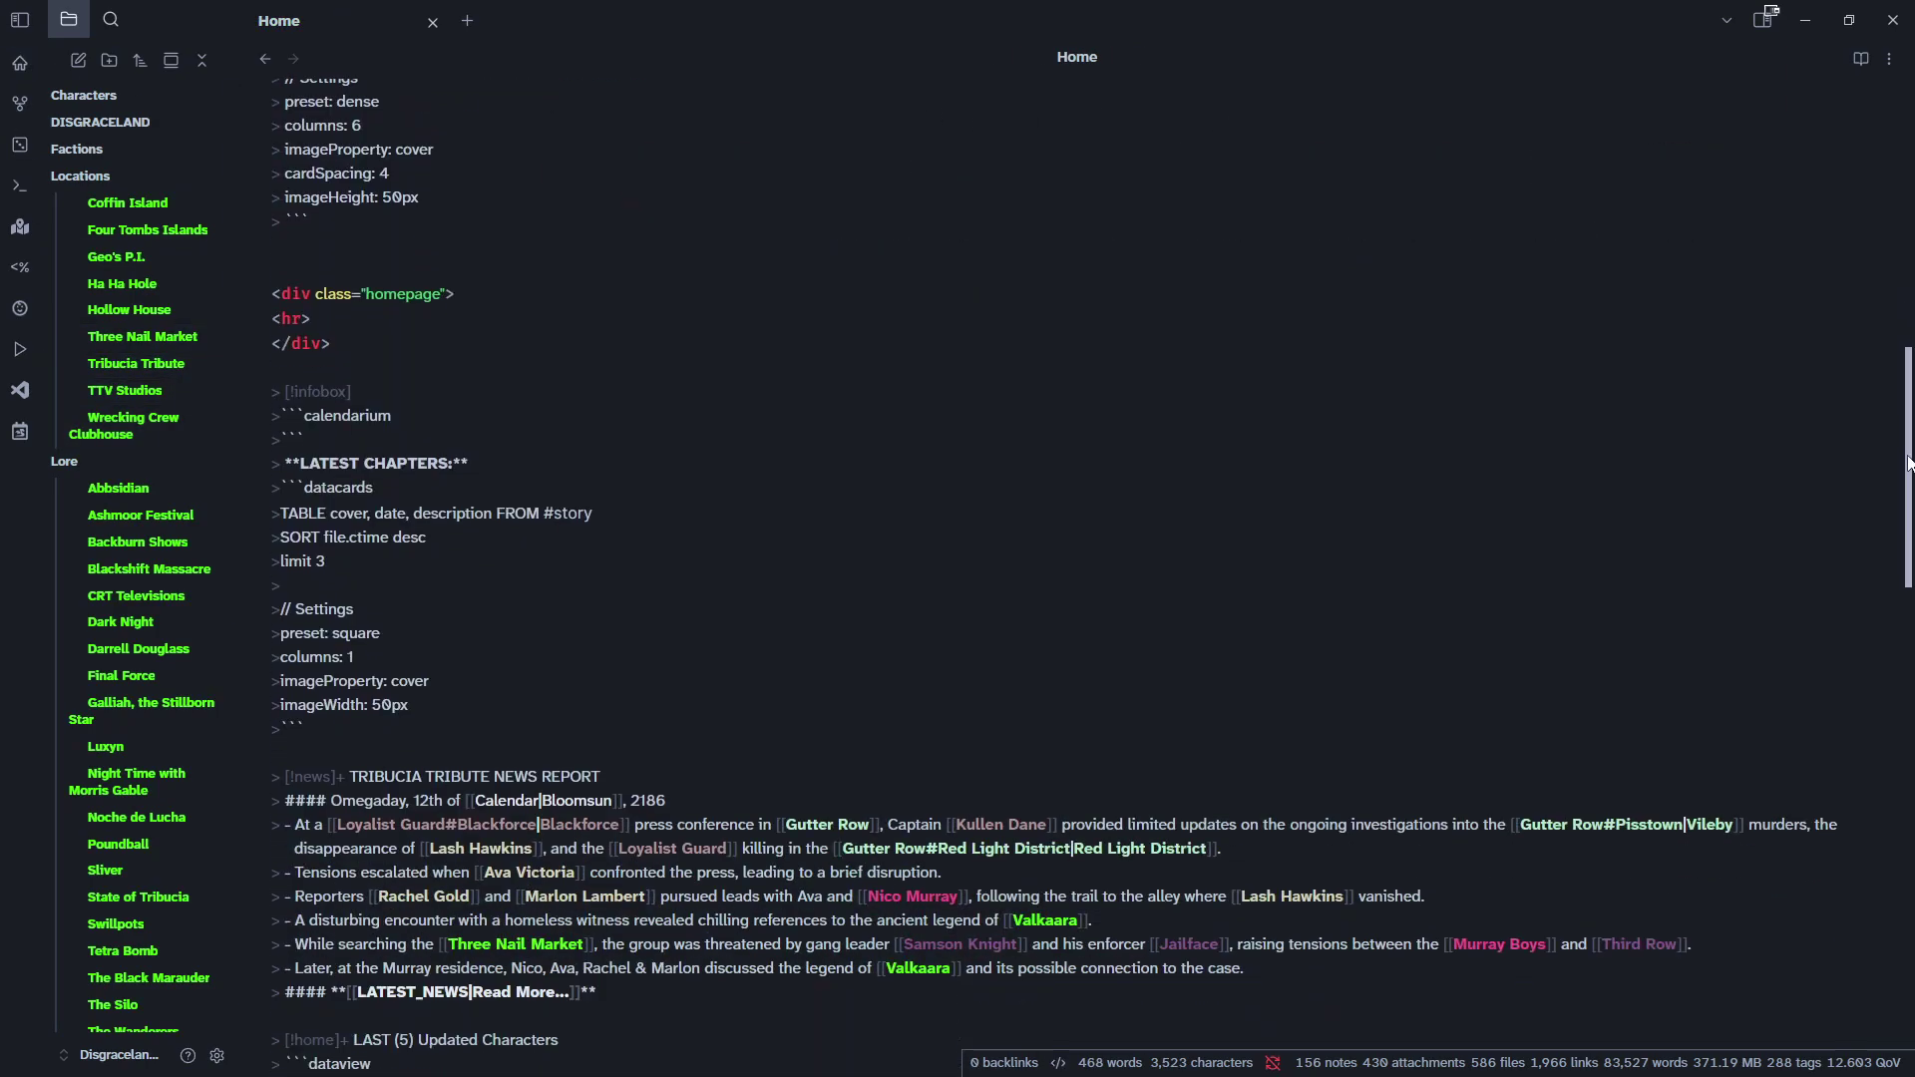
pyautogui.scroll(-3, 1903, 512)
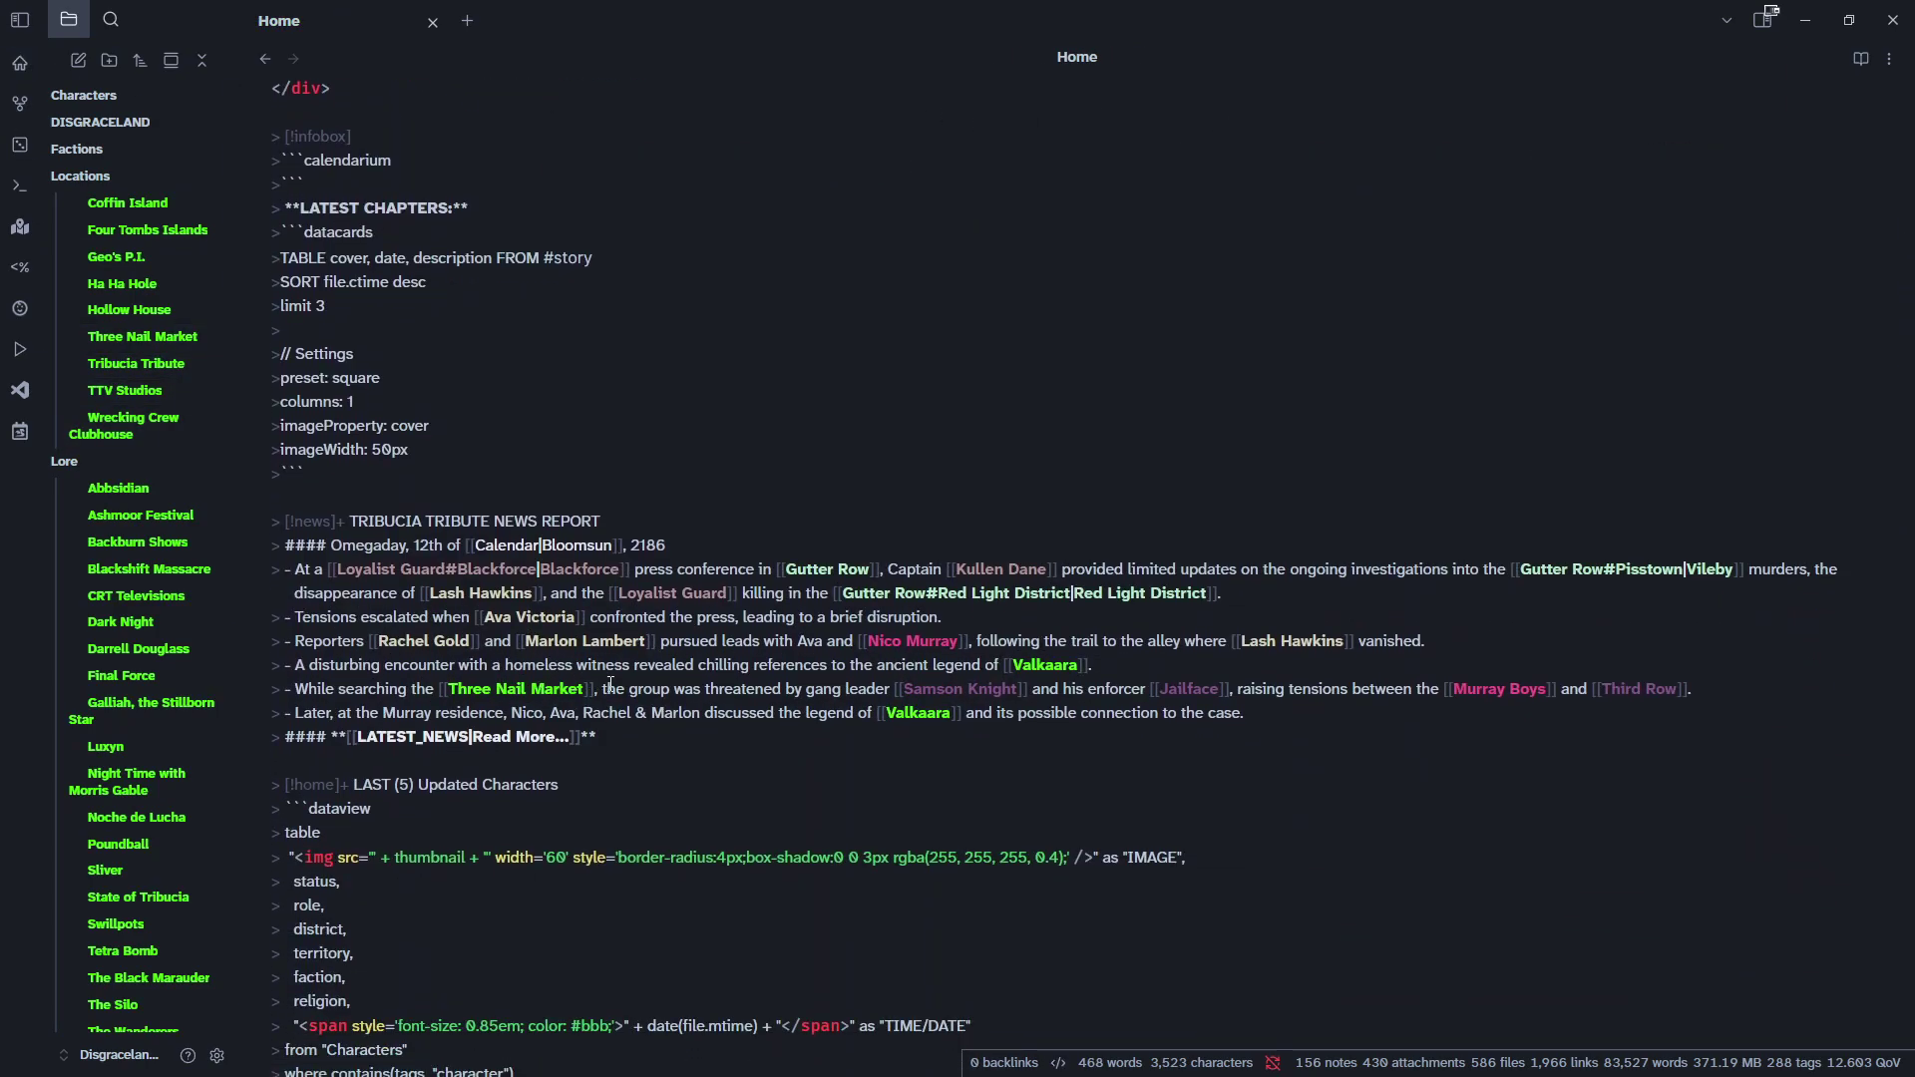
pyautogui.moveTo(442, 688); pyautogui.dragTo(595, 695)
pyautogui.press('BackSpace')
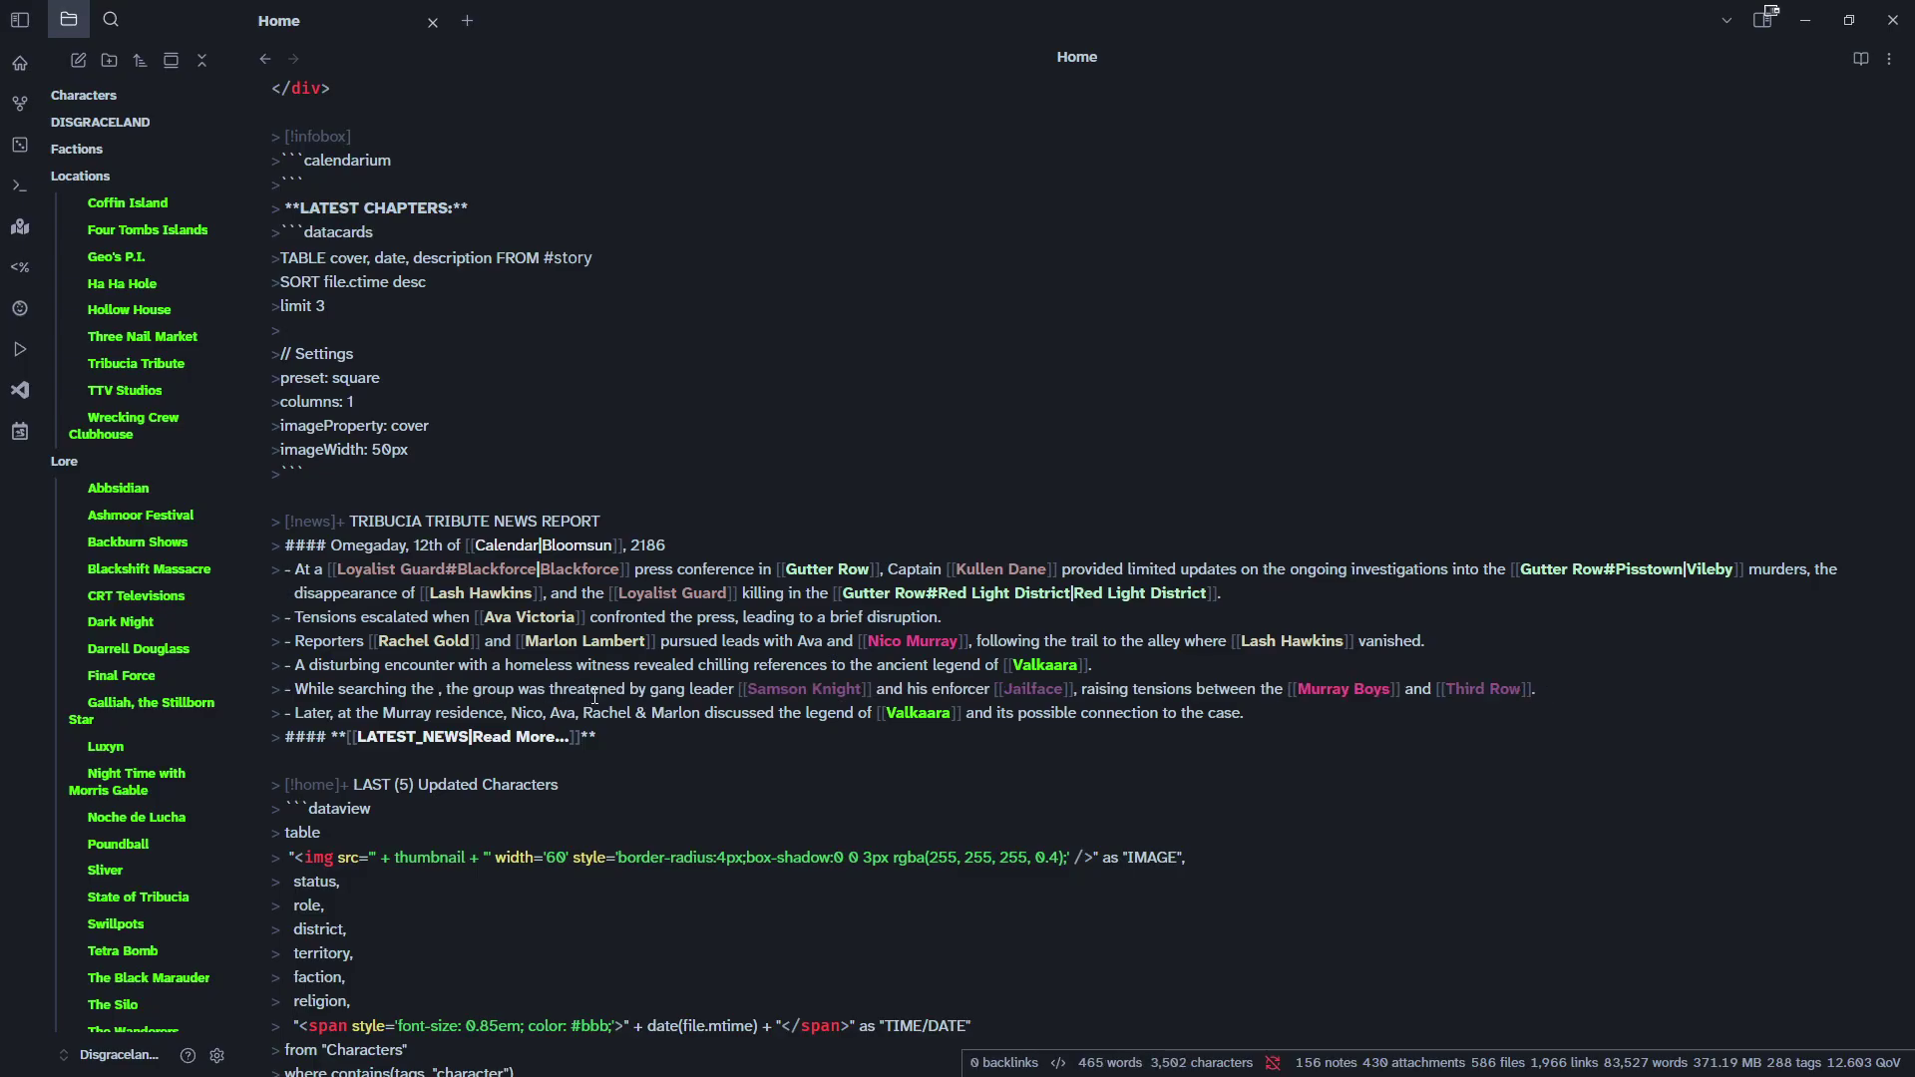
pyautogui.write('[[Three Nai')
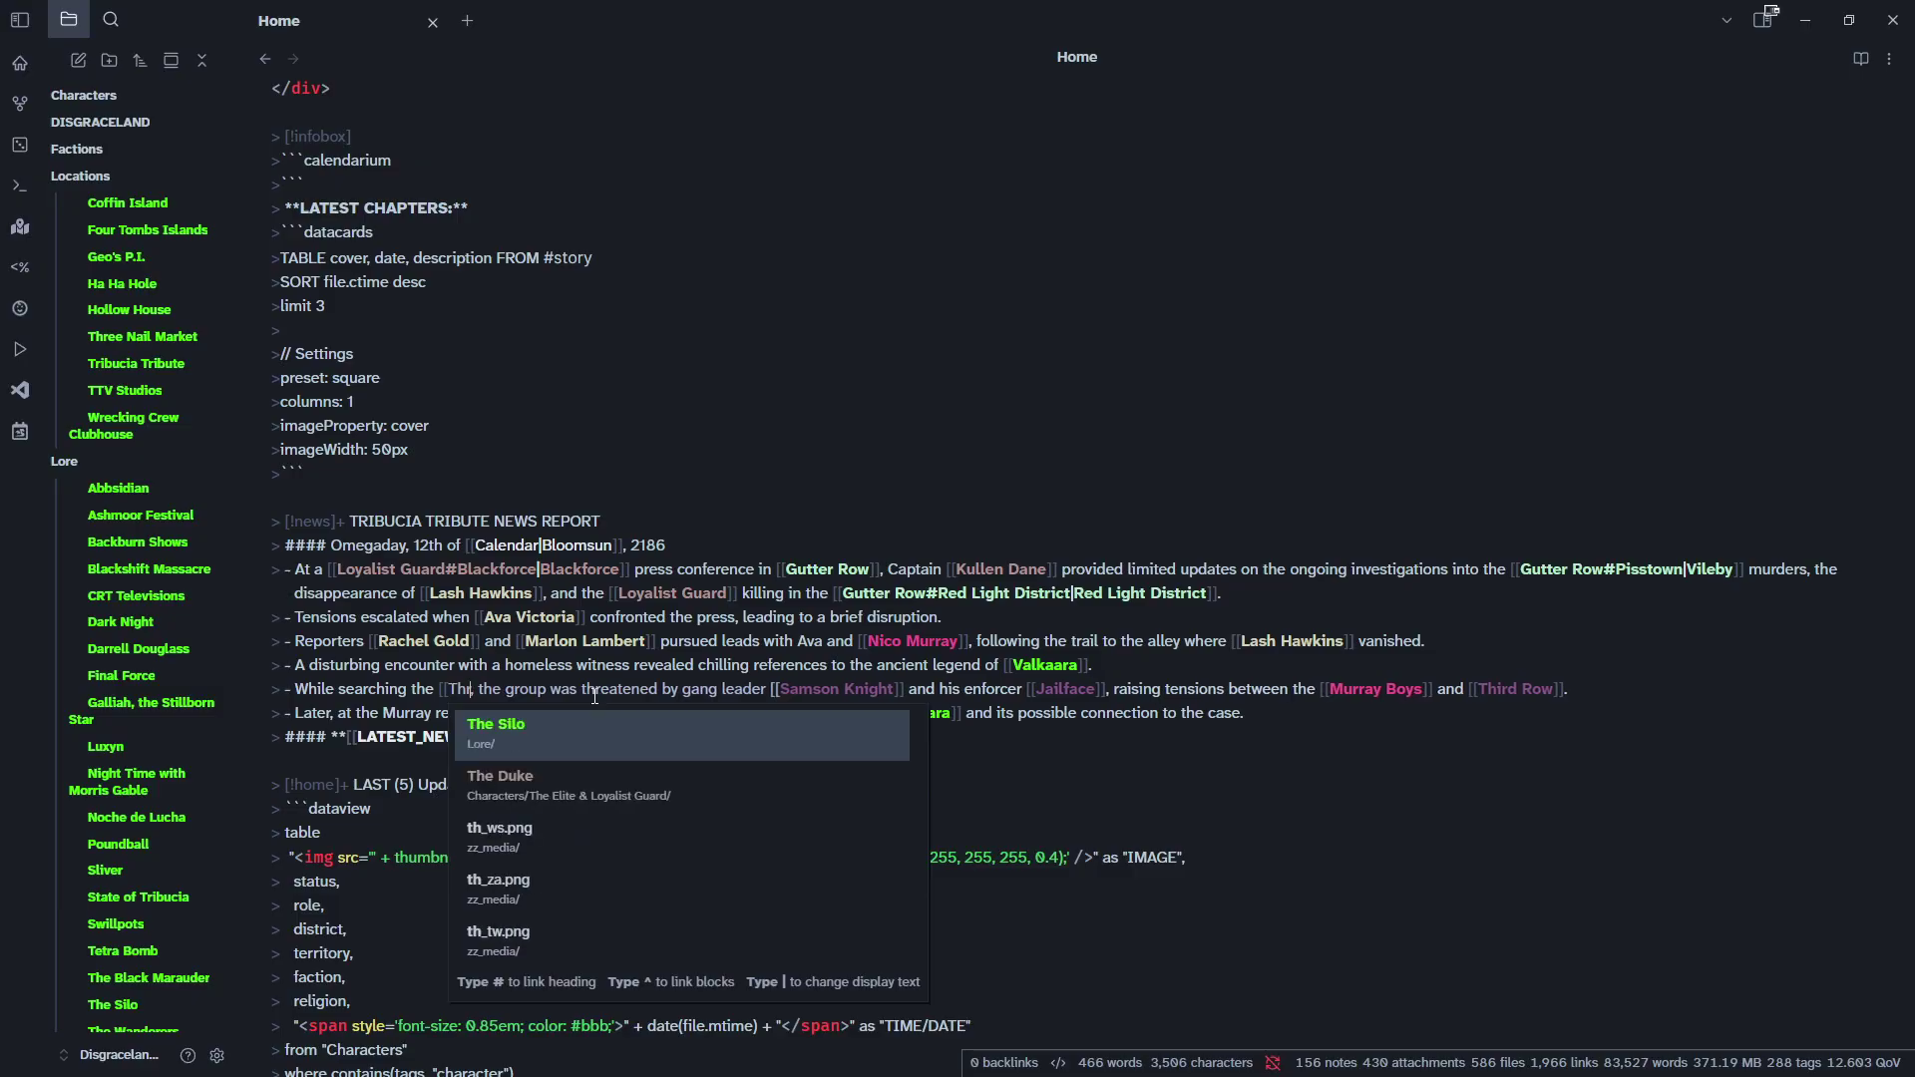
pyautogui.write('l Market')
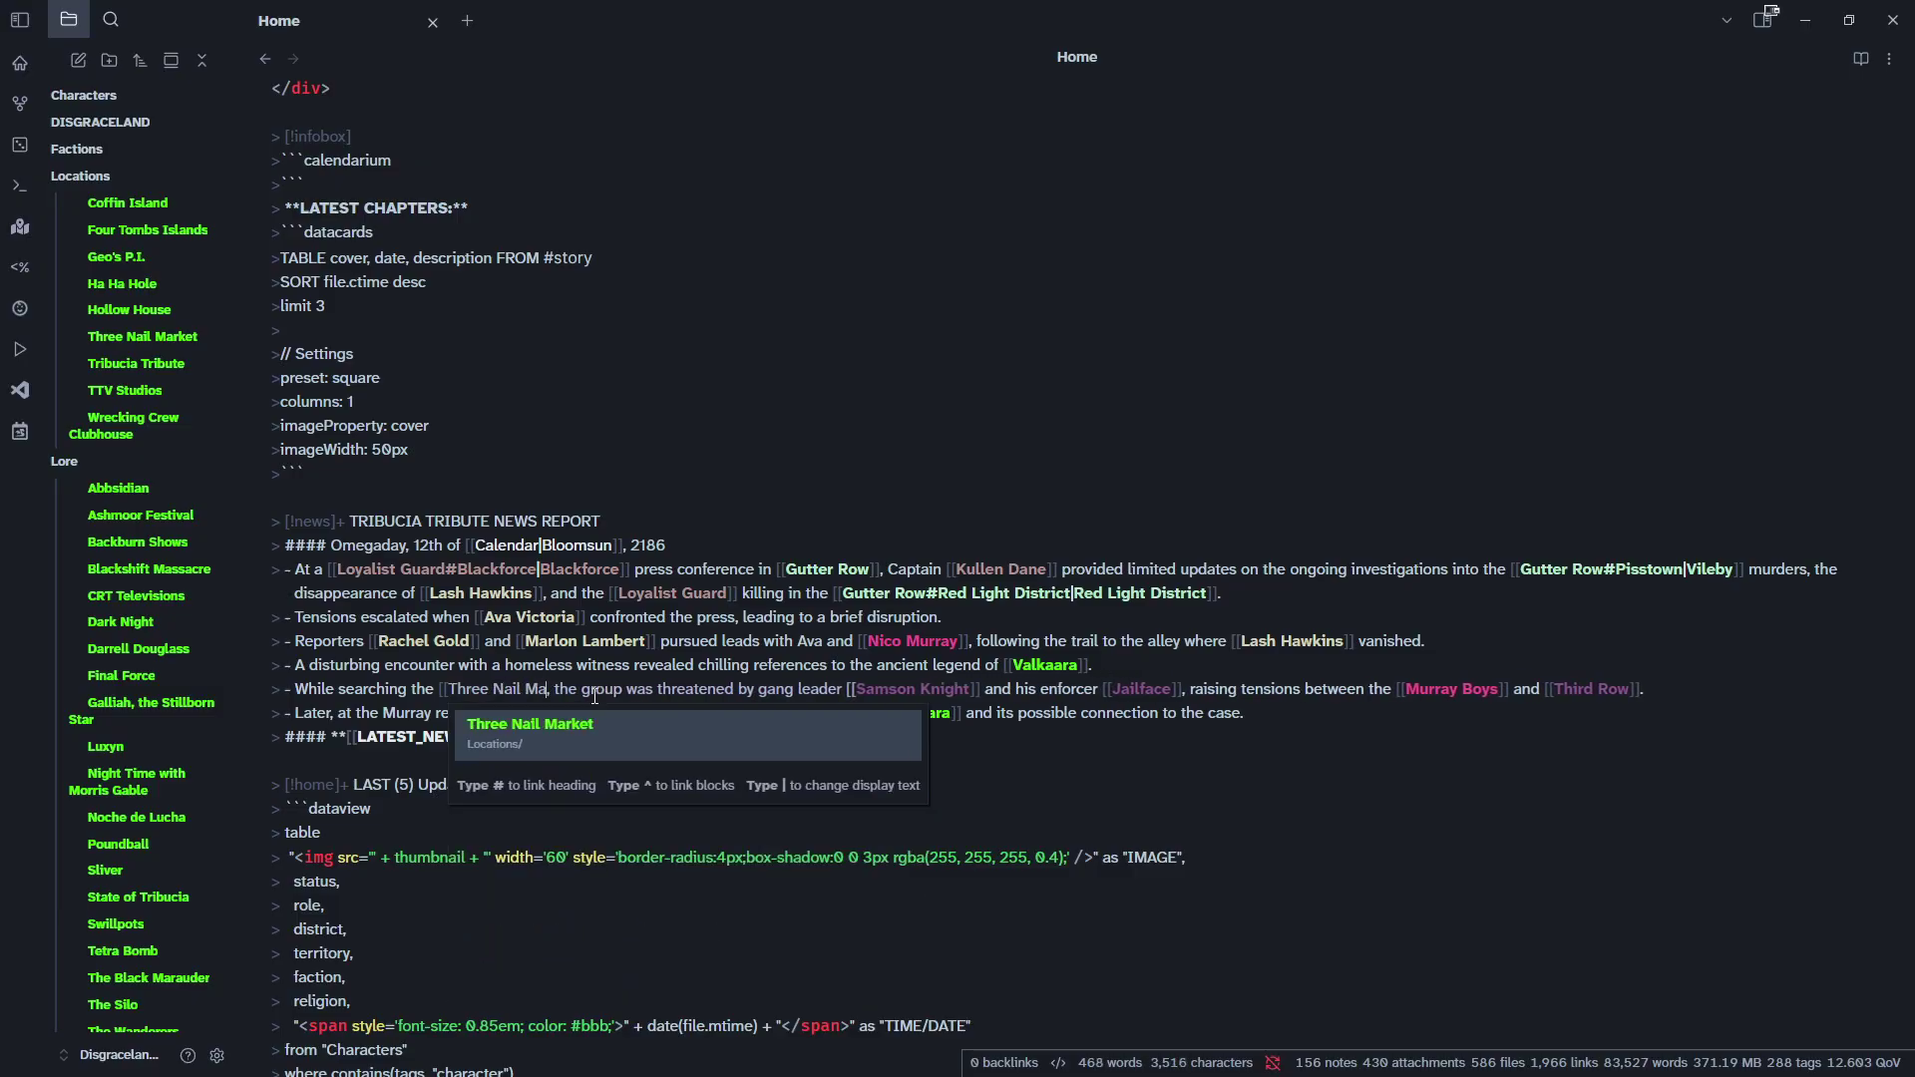
pyautogui.press('Return')
pyautogui.press('Return')
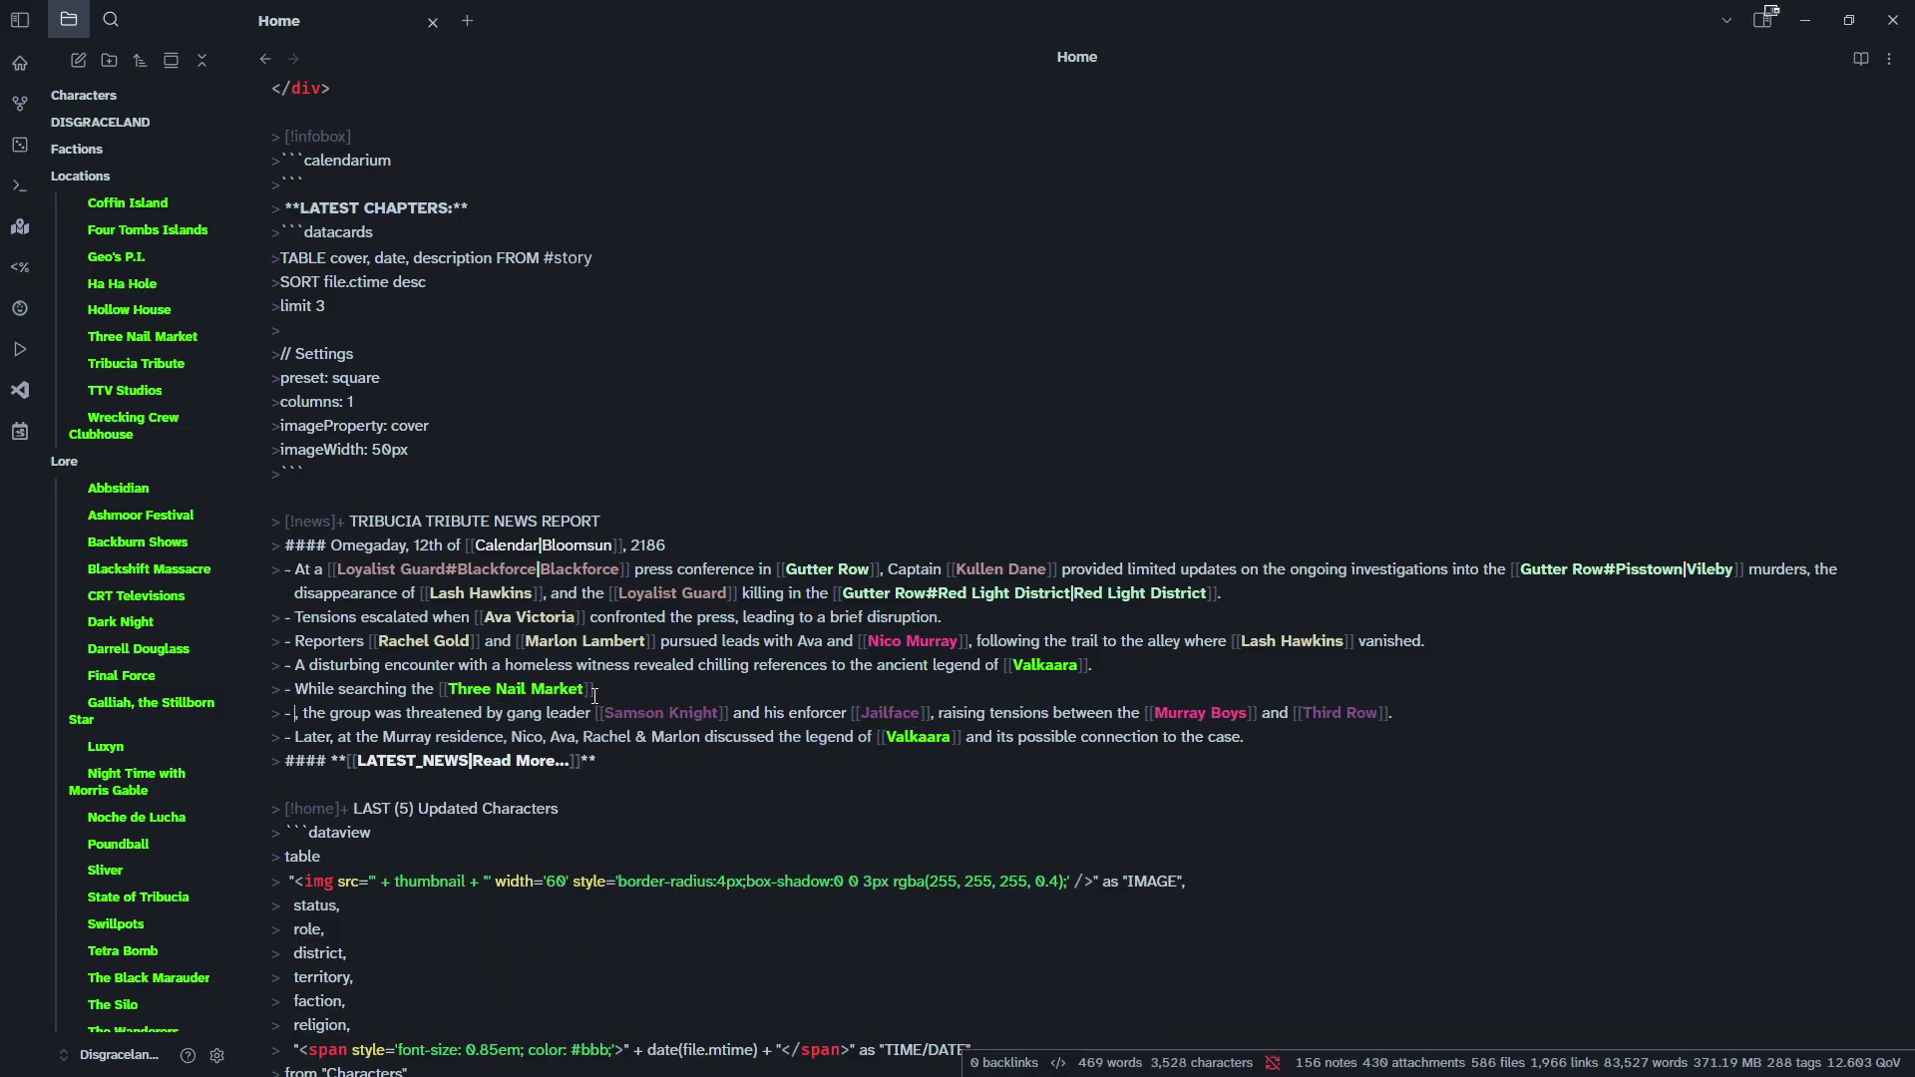
pyautogui.press('Delete')
pyautogui.press('BackSpace')
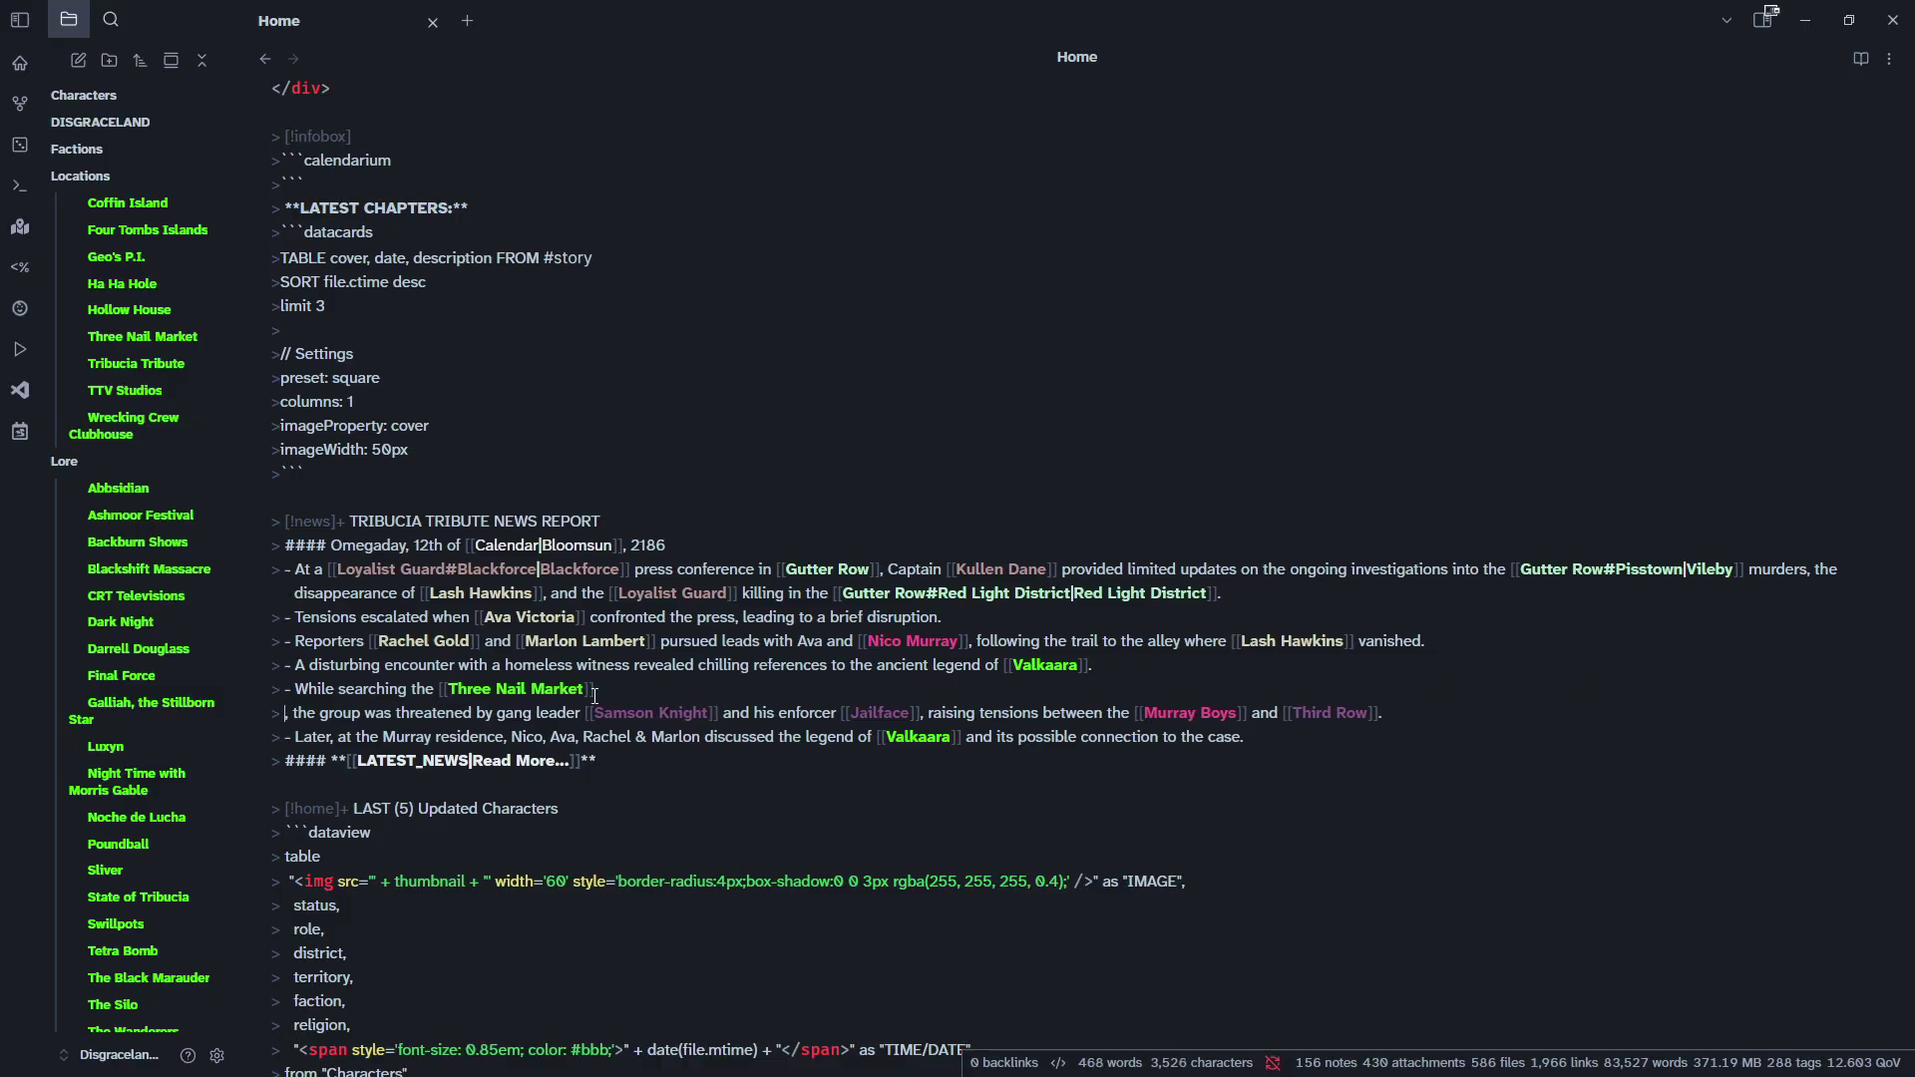
pyautogui.press('BackSpace')
pyautogui.press('BackSpace')
pyautogui.press('BackSpace')
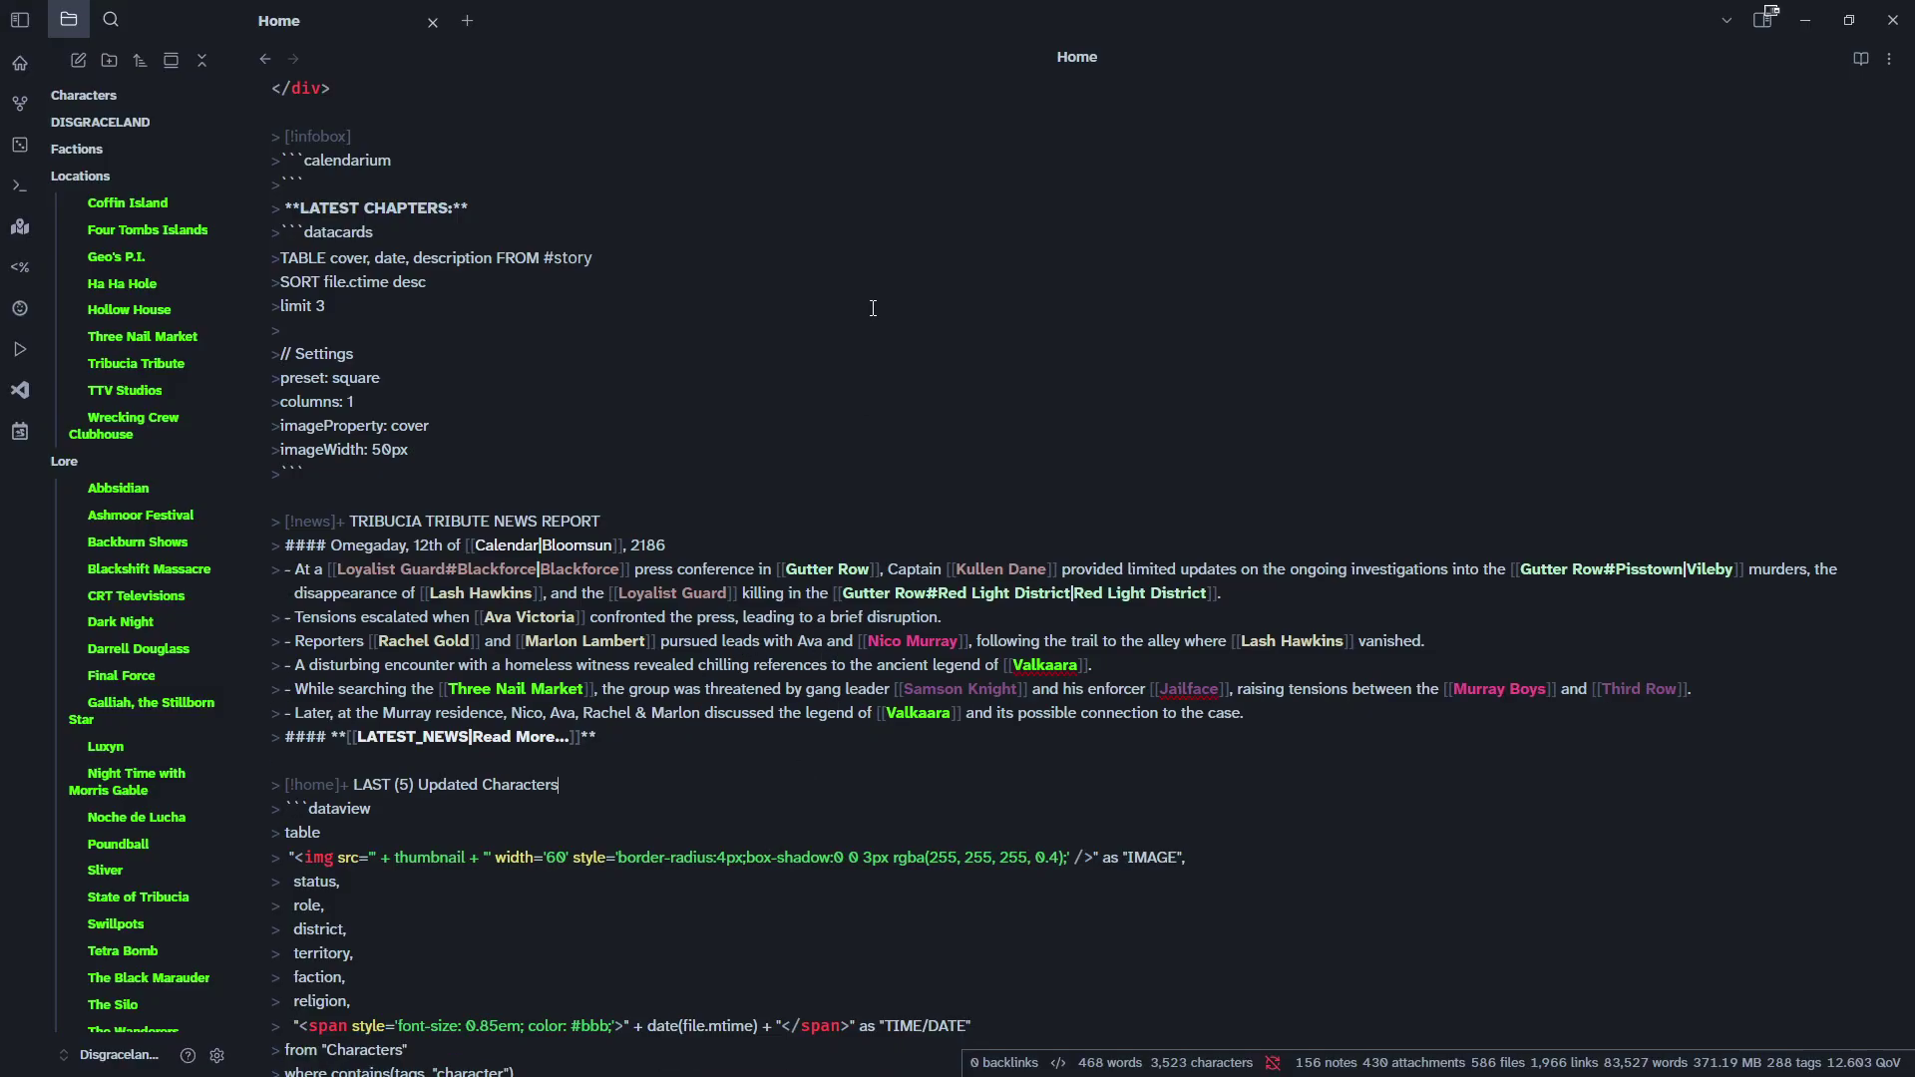
pyautogui.hotkey('ctrl', 'e')
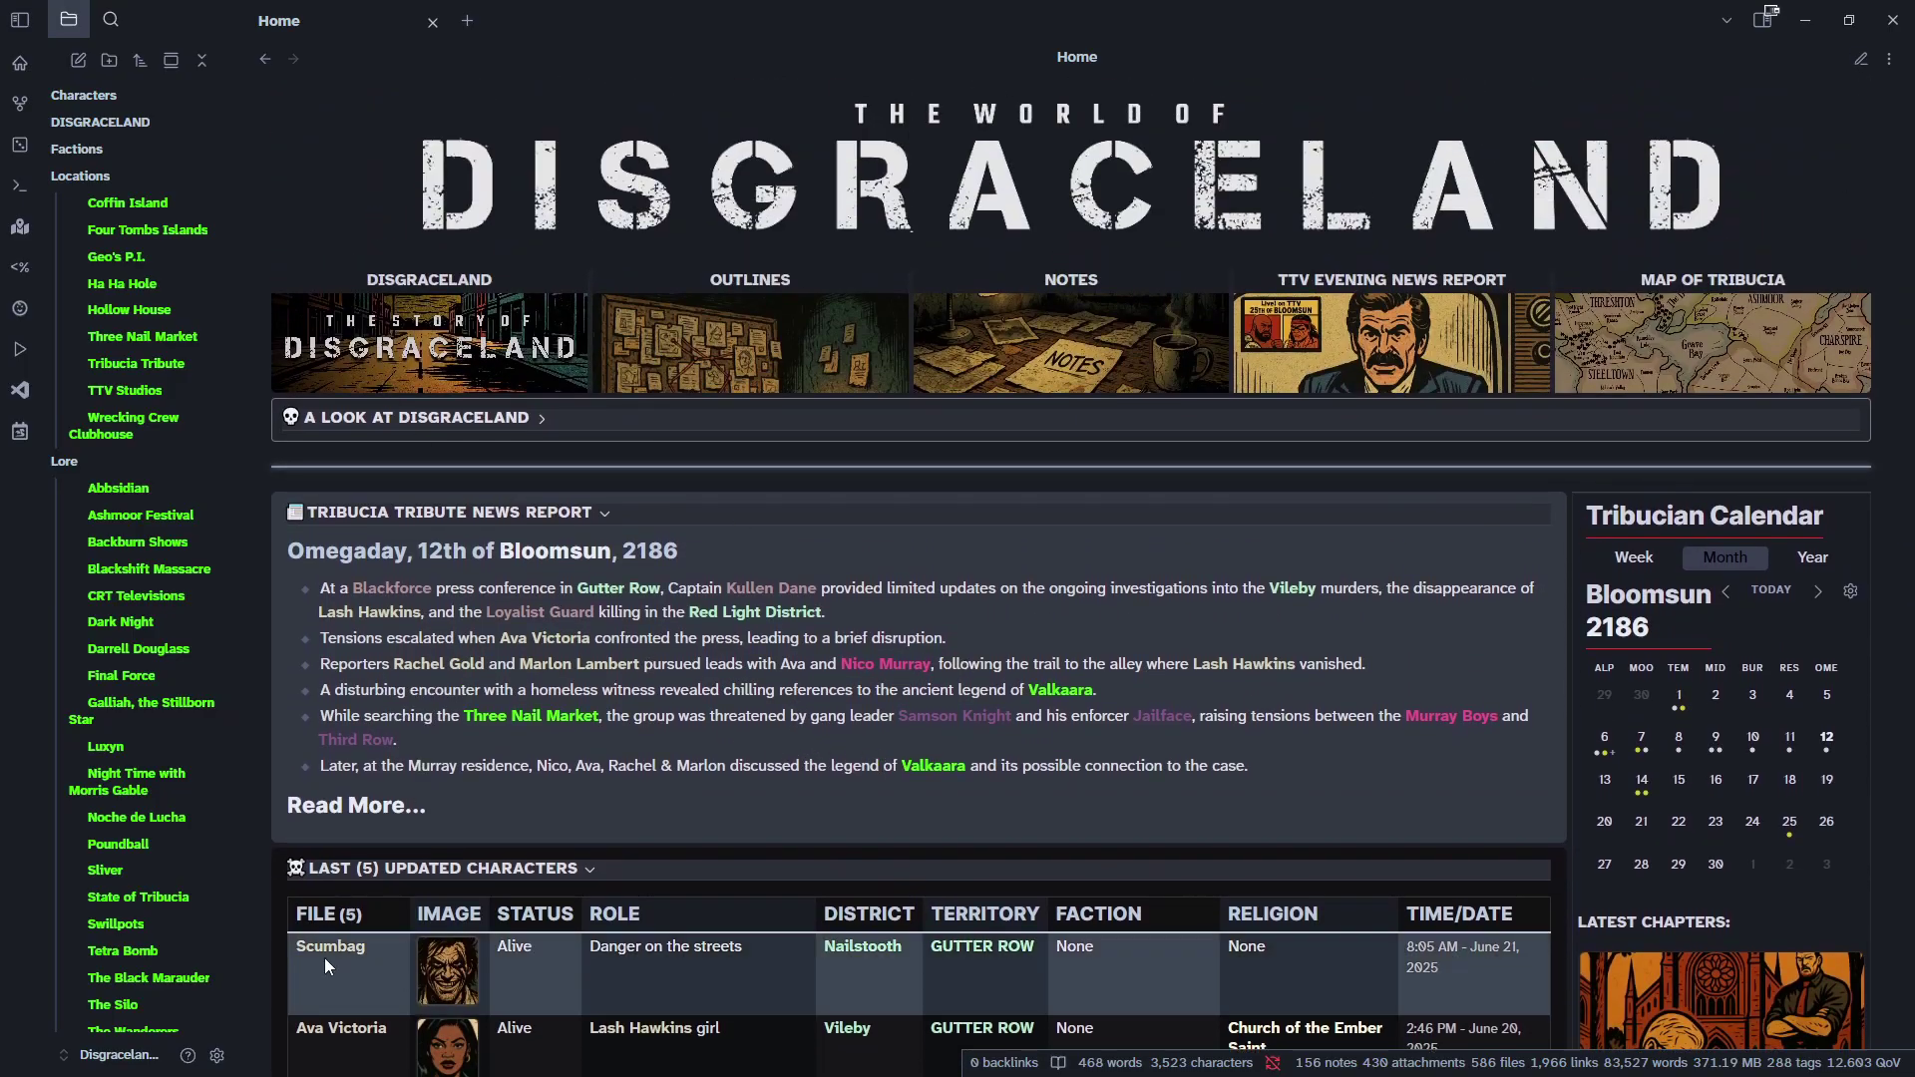
# Reopen Supercharged Links settings, scroll to the #lore selector, and cancel a new selector dialog.
pyautogui.click(218, 1055)
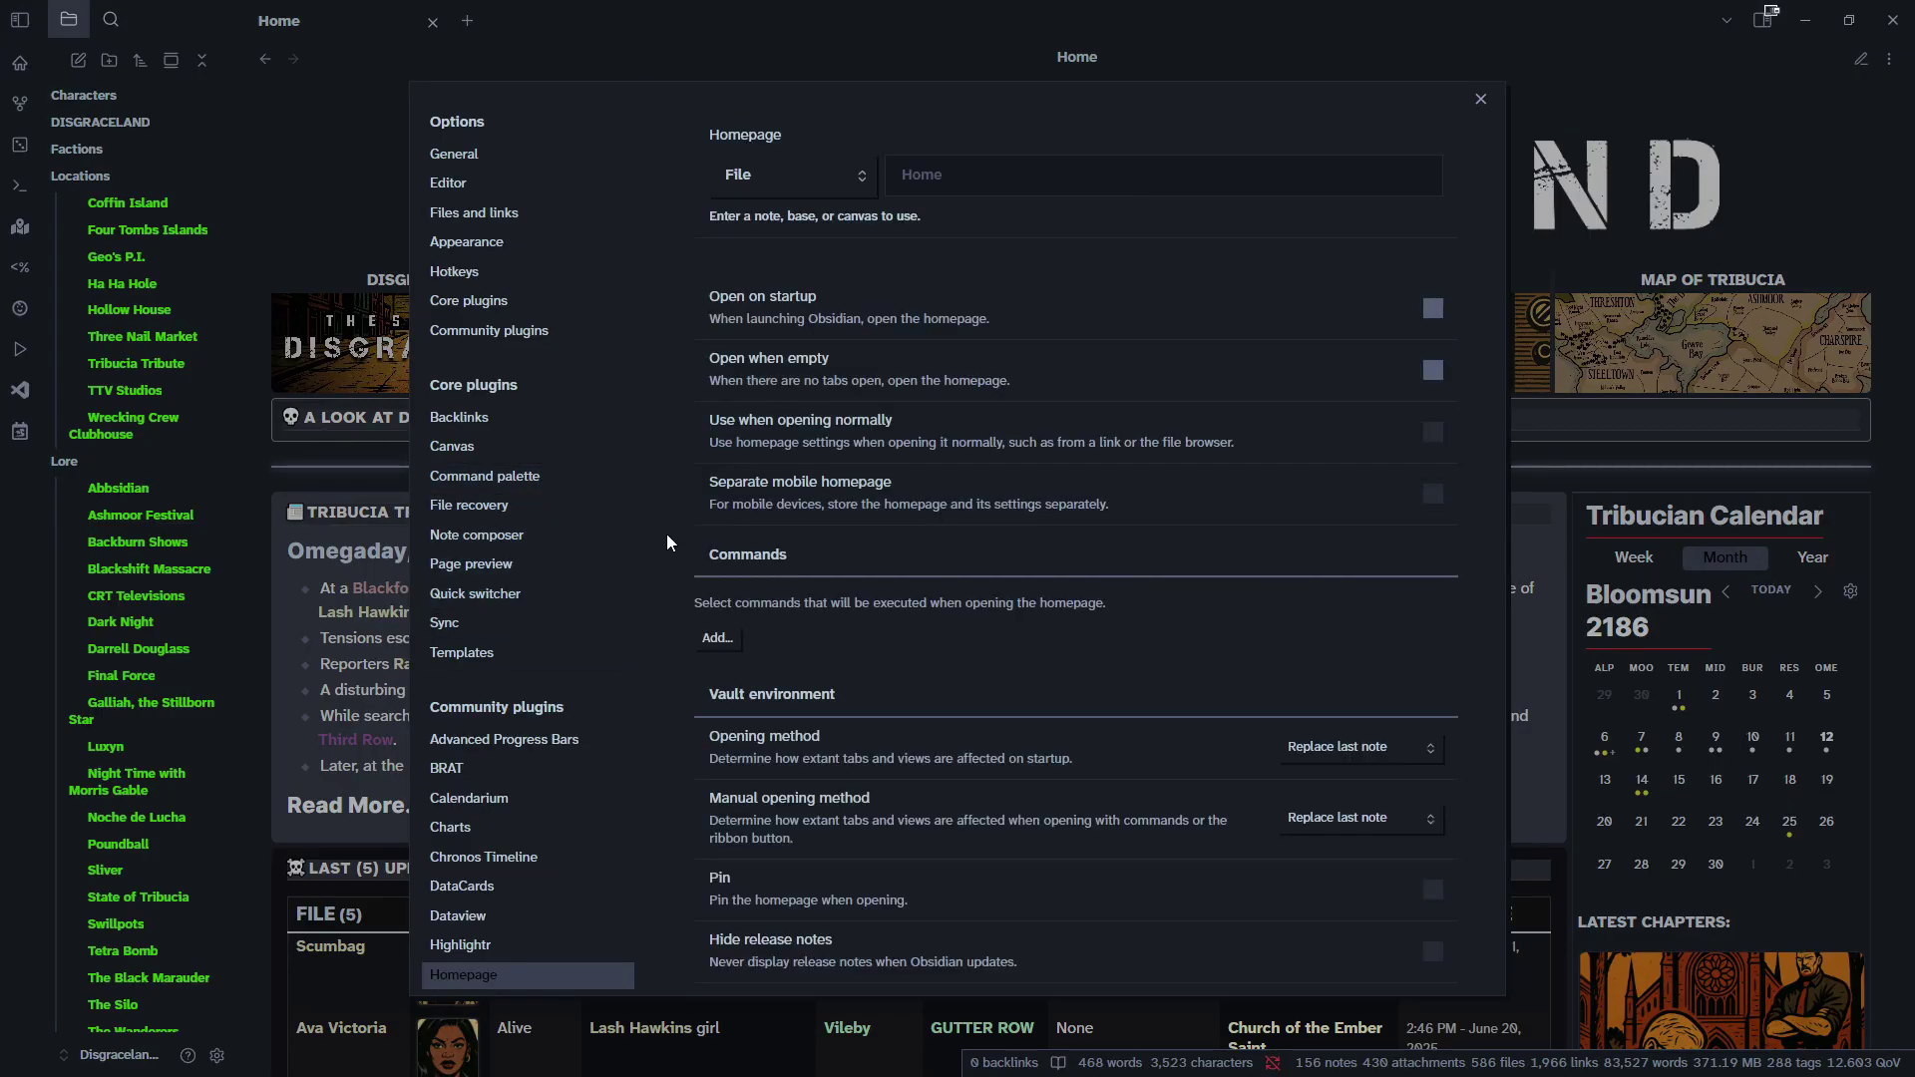
pyautogui.scroll(-5, 657, 535)
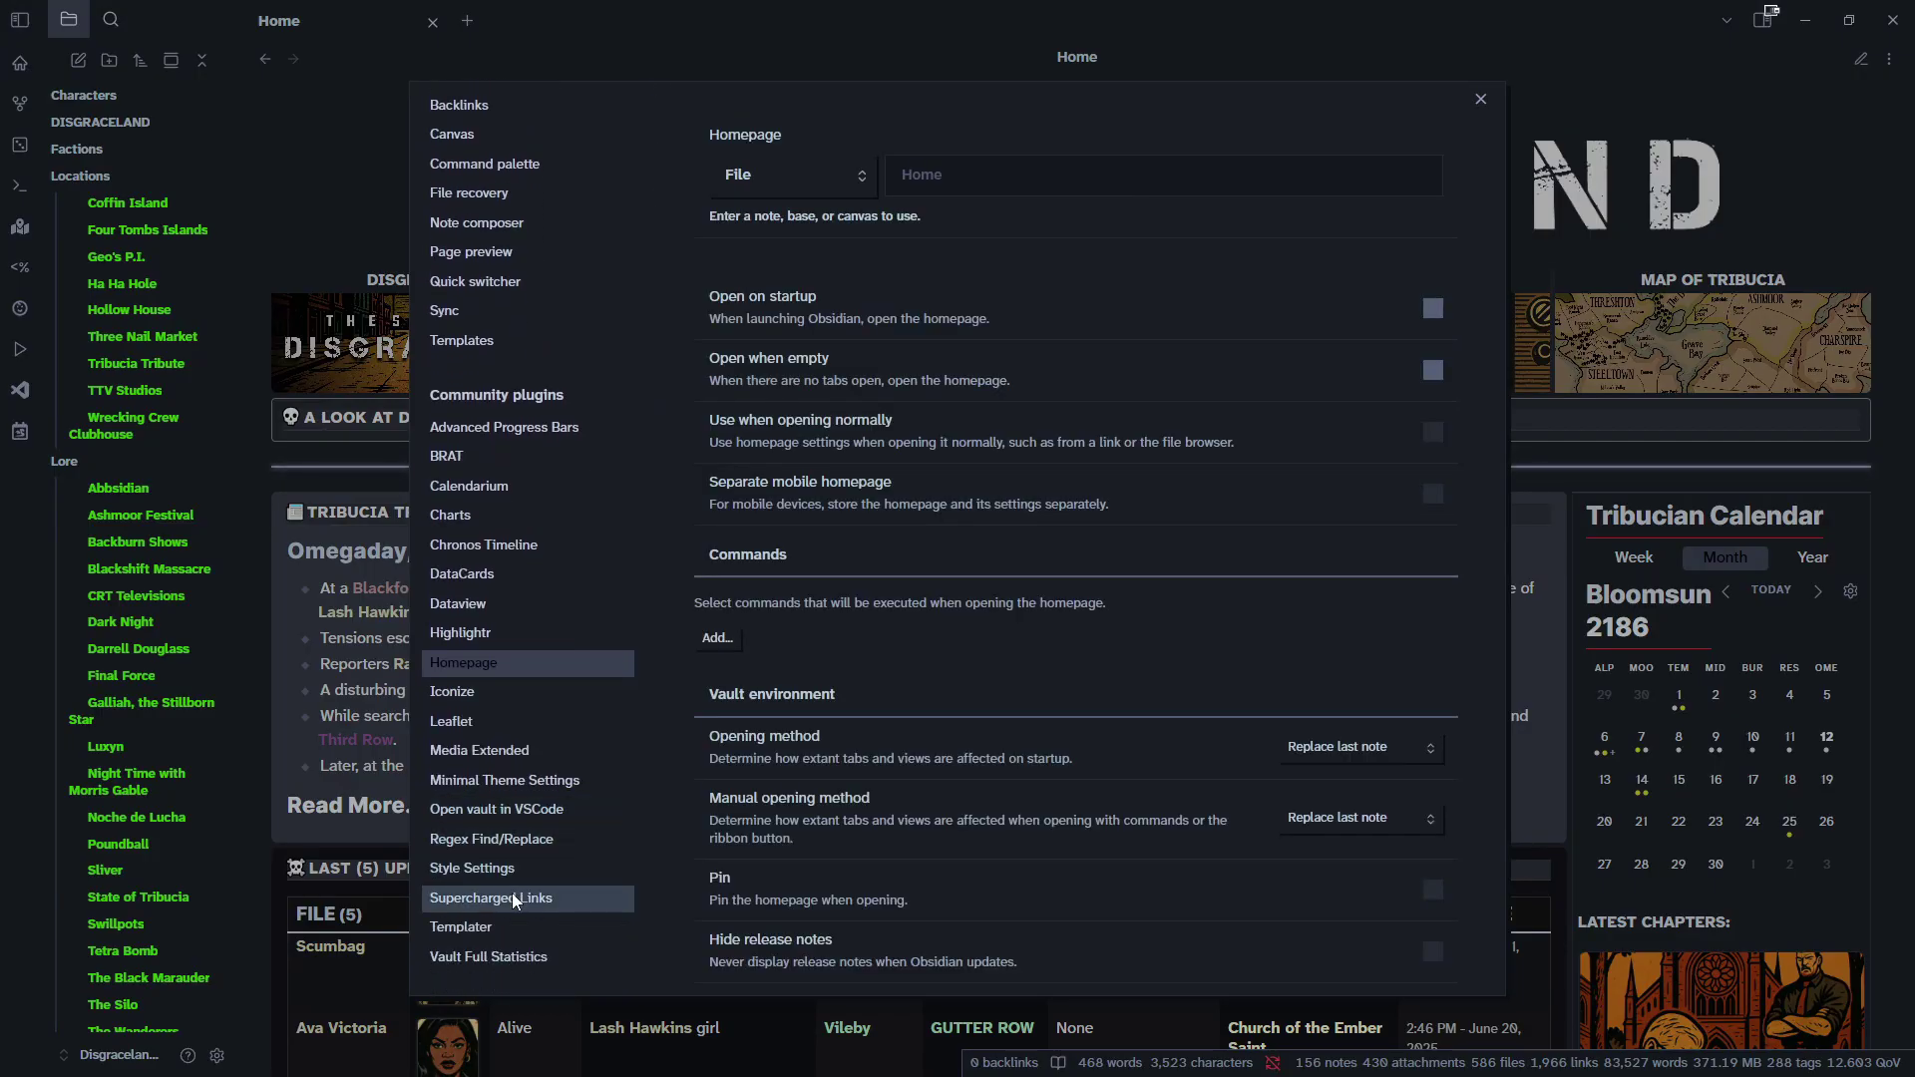
pyautogui.click(491, 898)
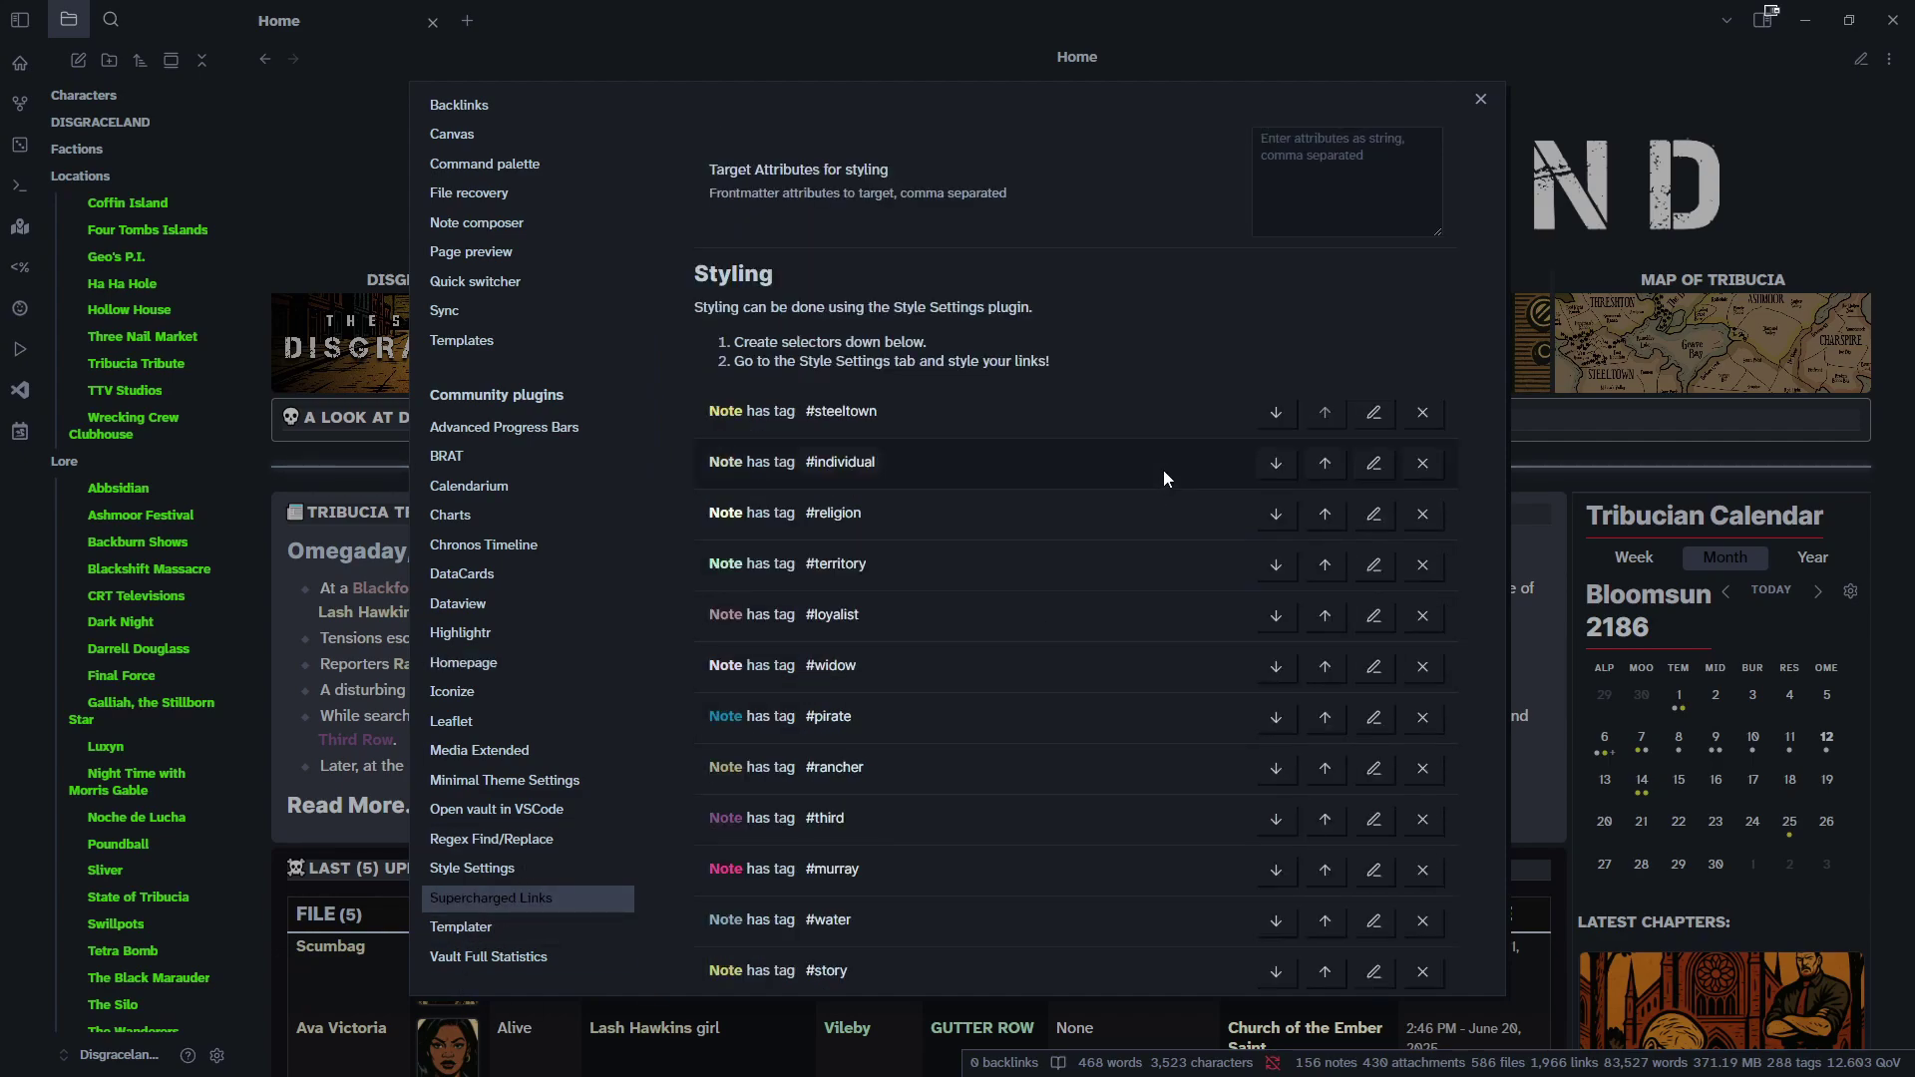
pyautogui.scroll(-5, 1476, 660)
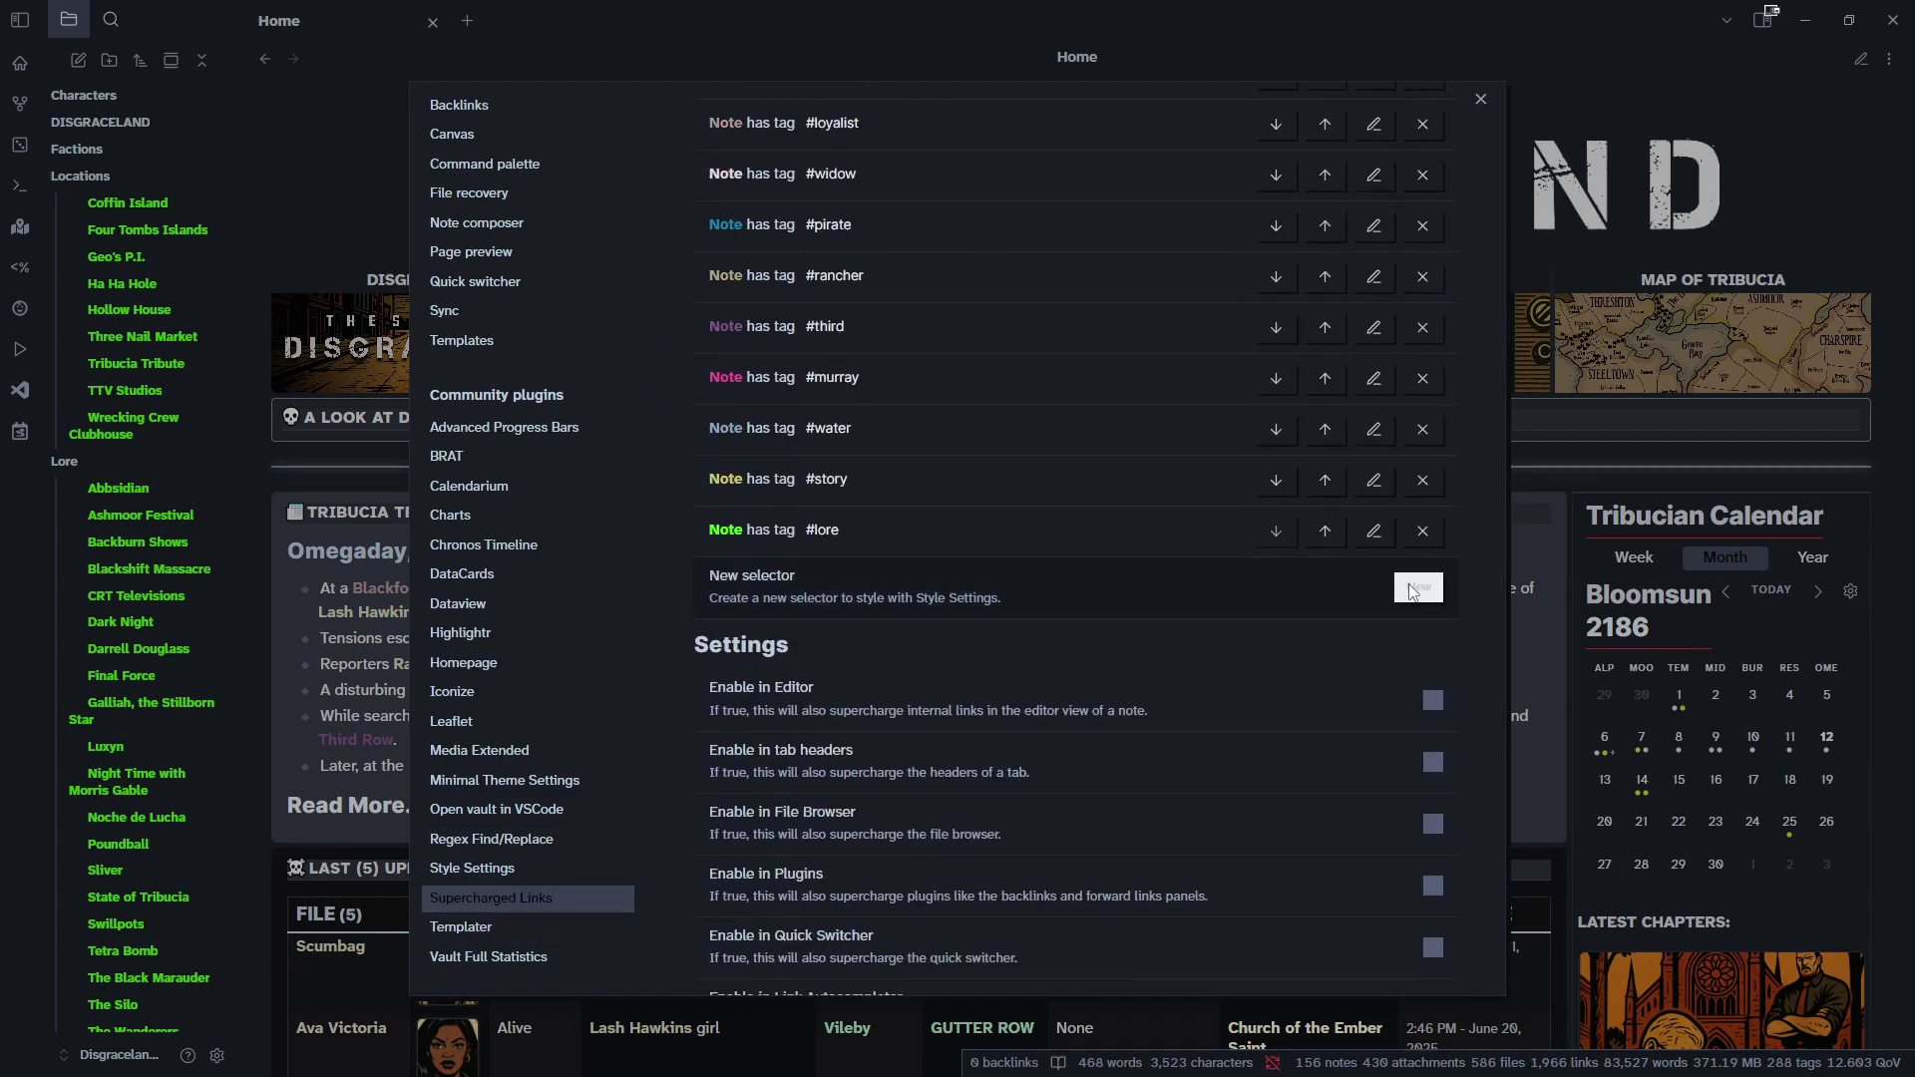
pyautogui.click(1415, 588)
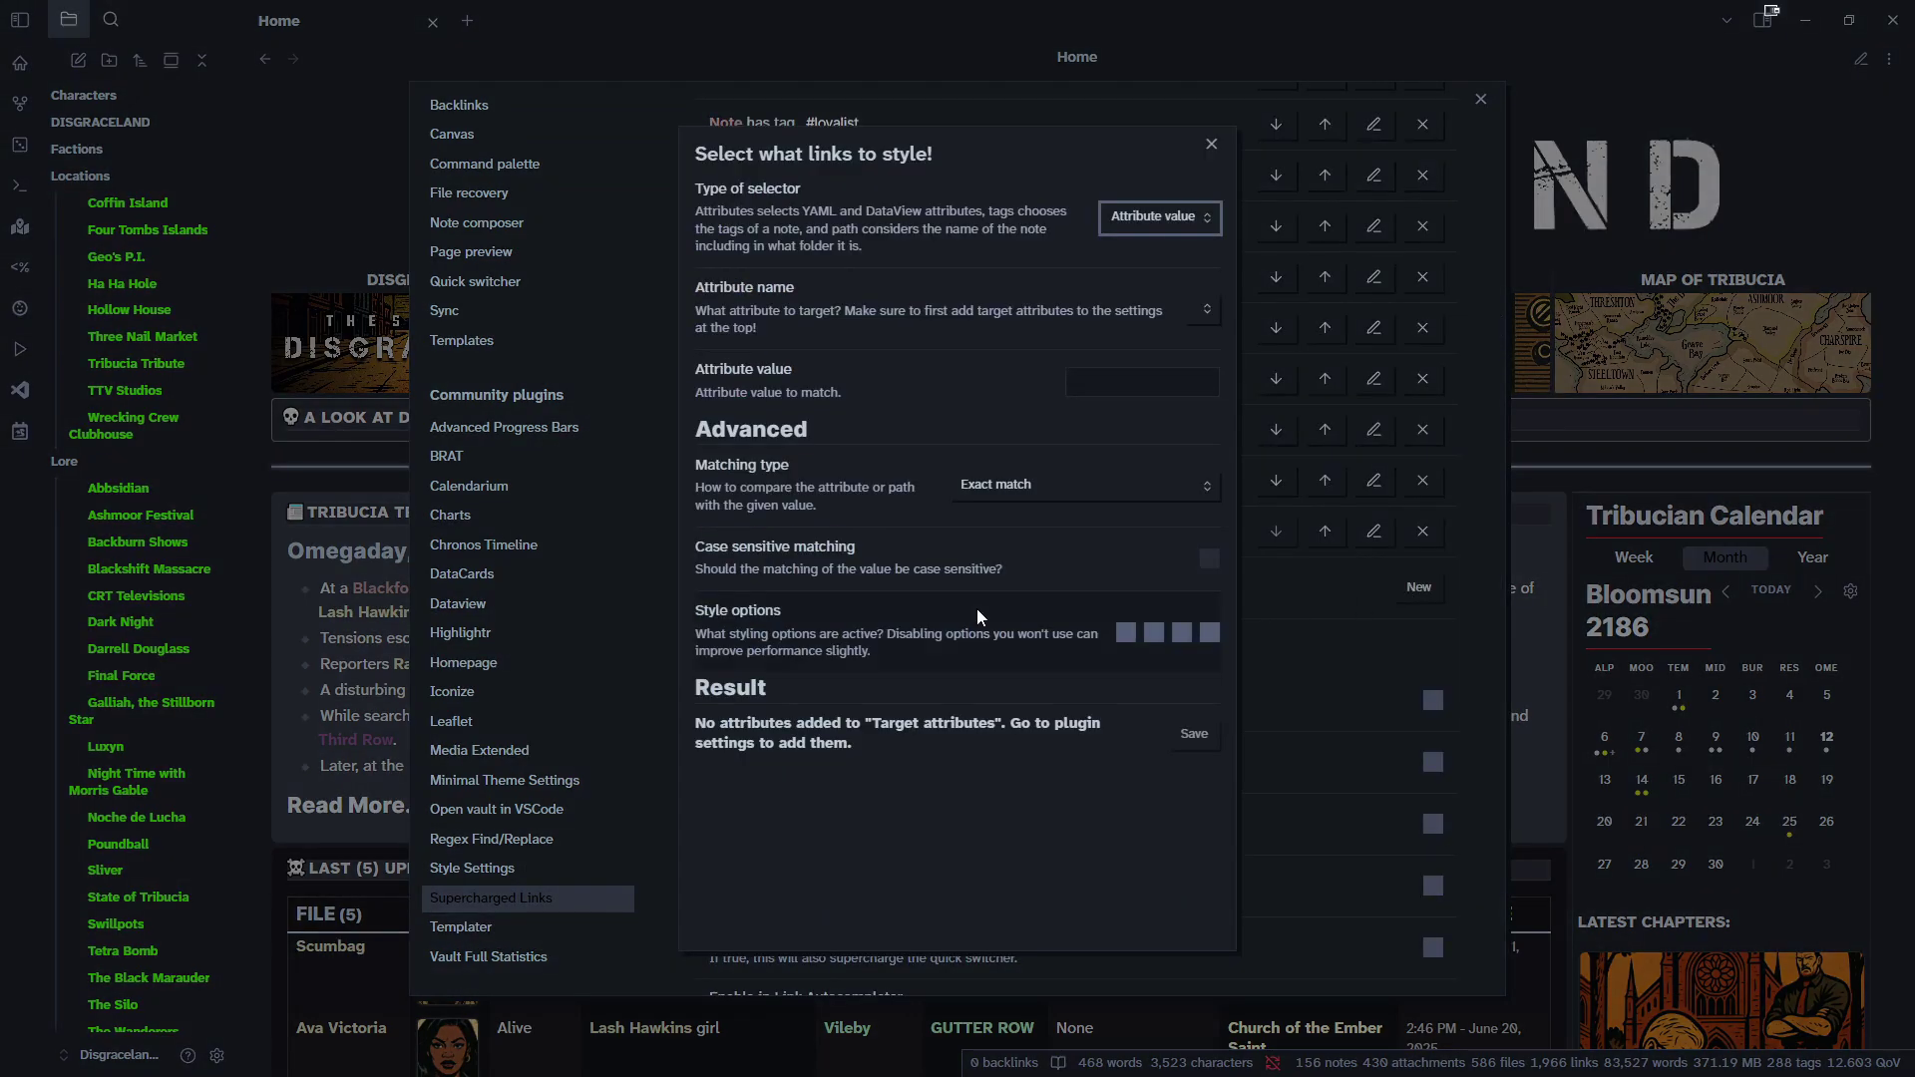
pyautogui.click(1212, 145)
# Expand Style Settings' Supercharged Links rules and scroll through them to the 'tag is lore' preview.
pyautogui.click(459, 868)
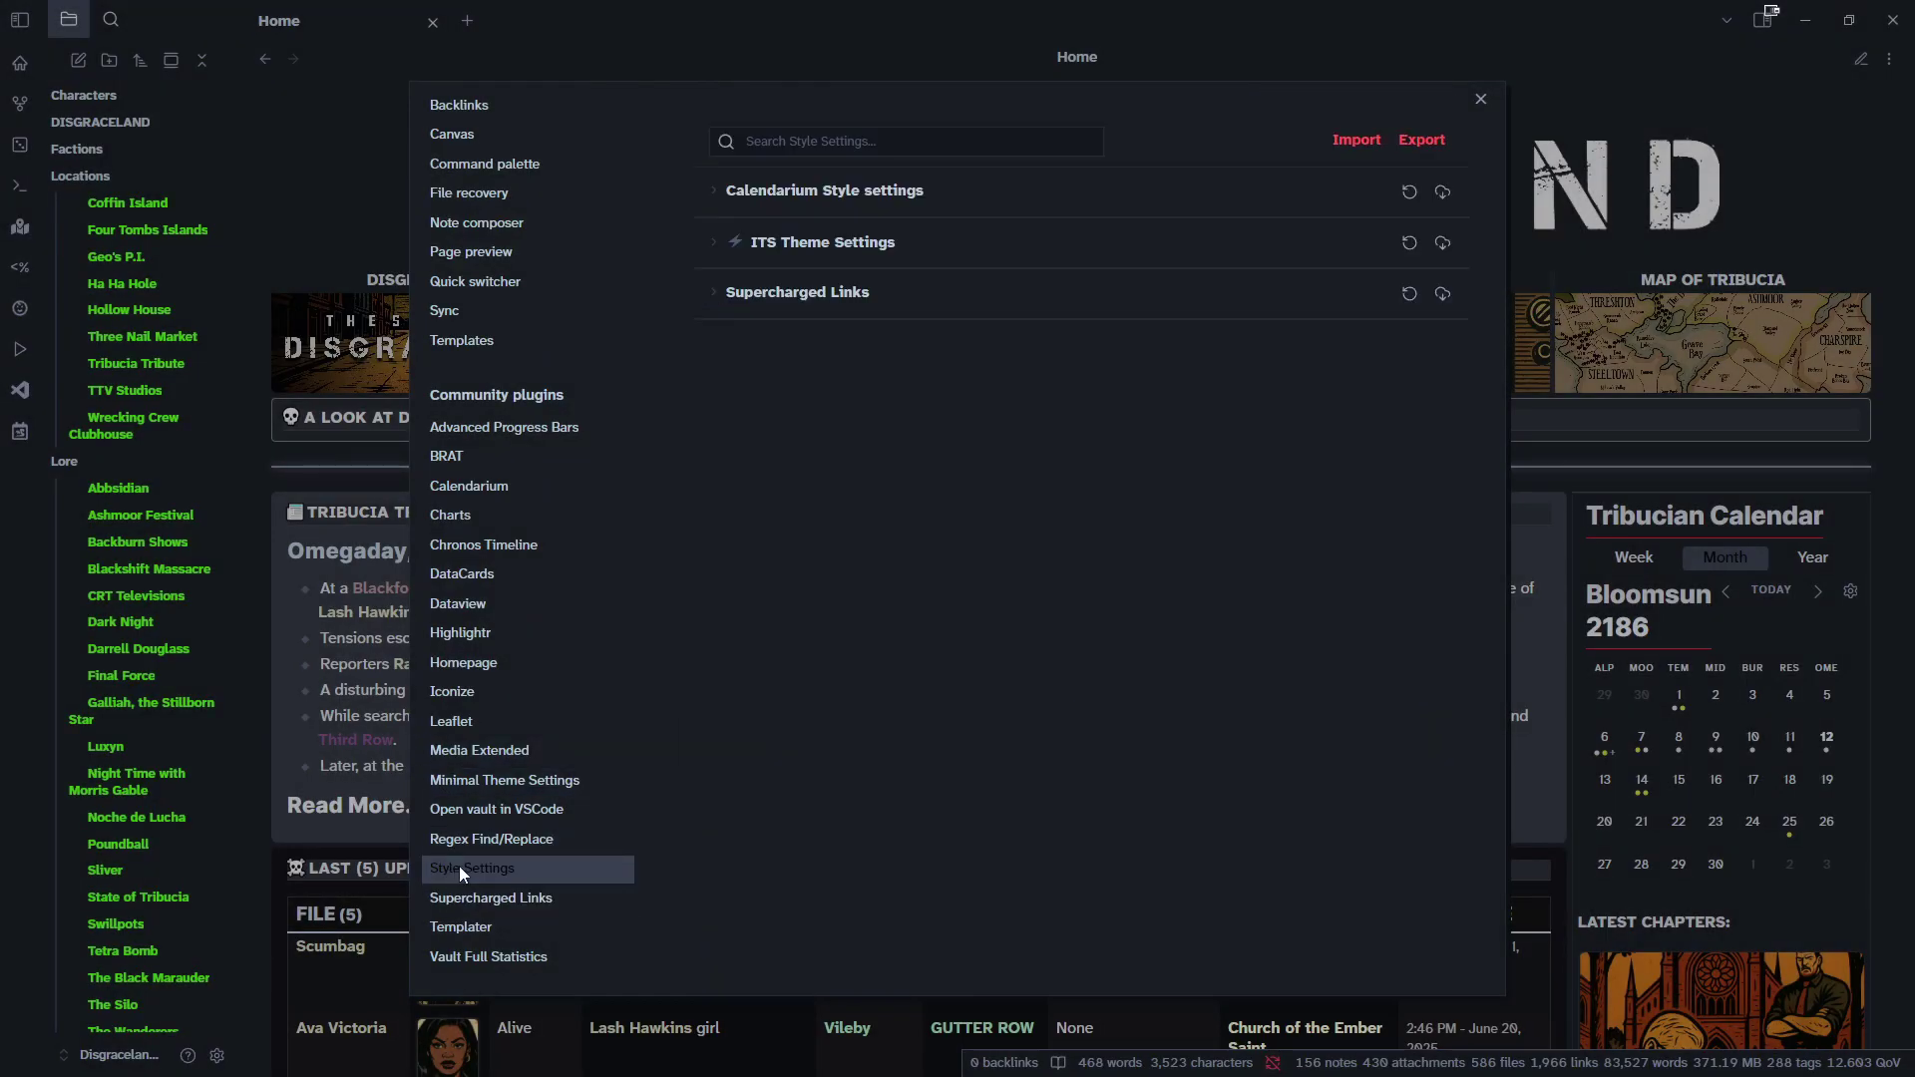
pyautogui.click(937, 293)
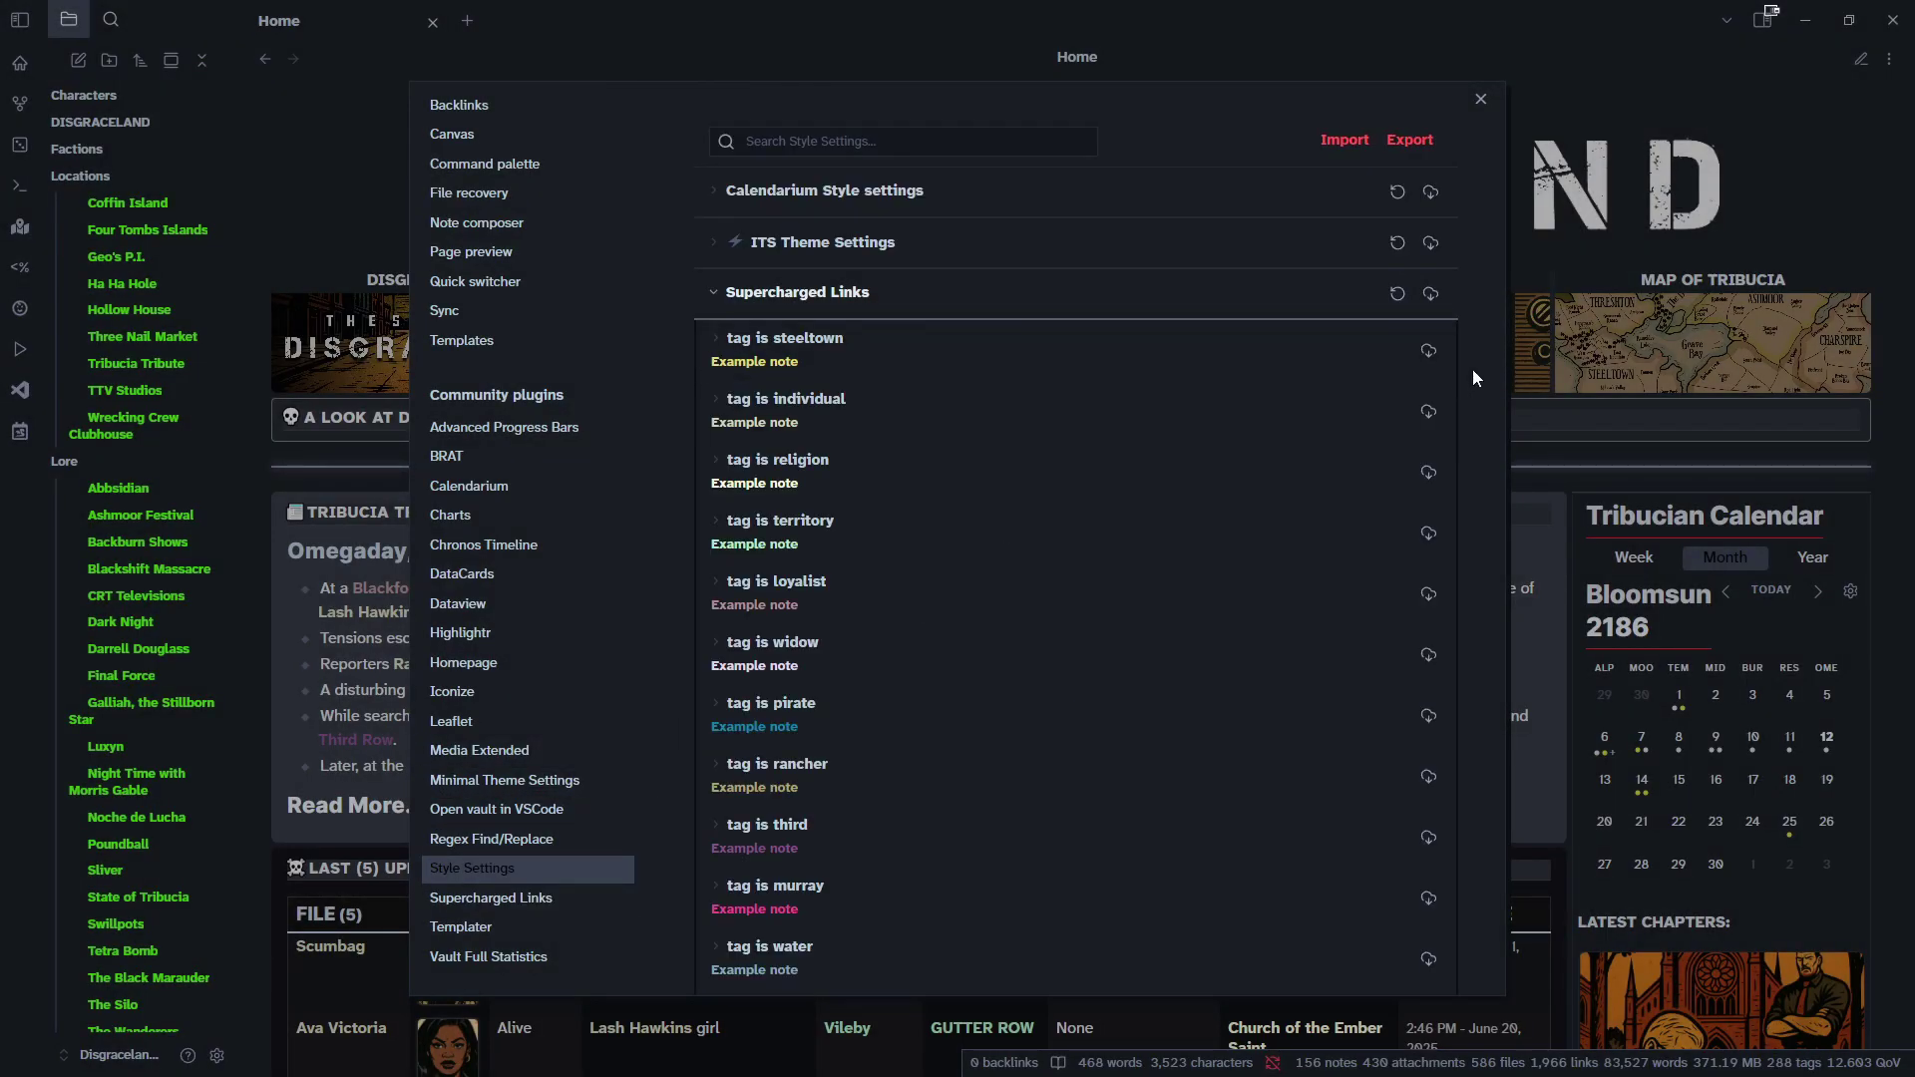
pyautogui.scroll(-2, 743, 764)
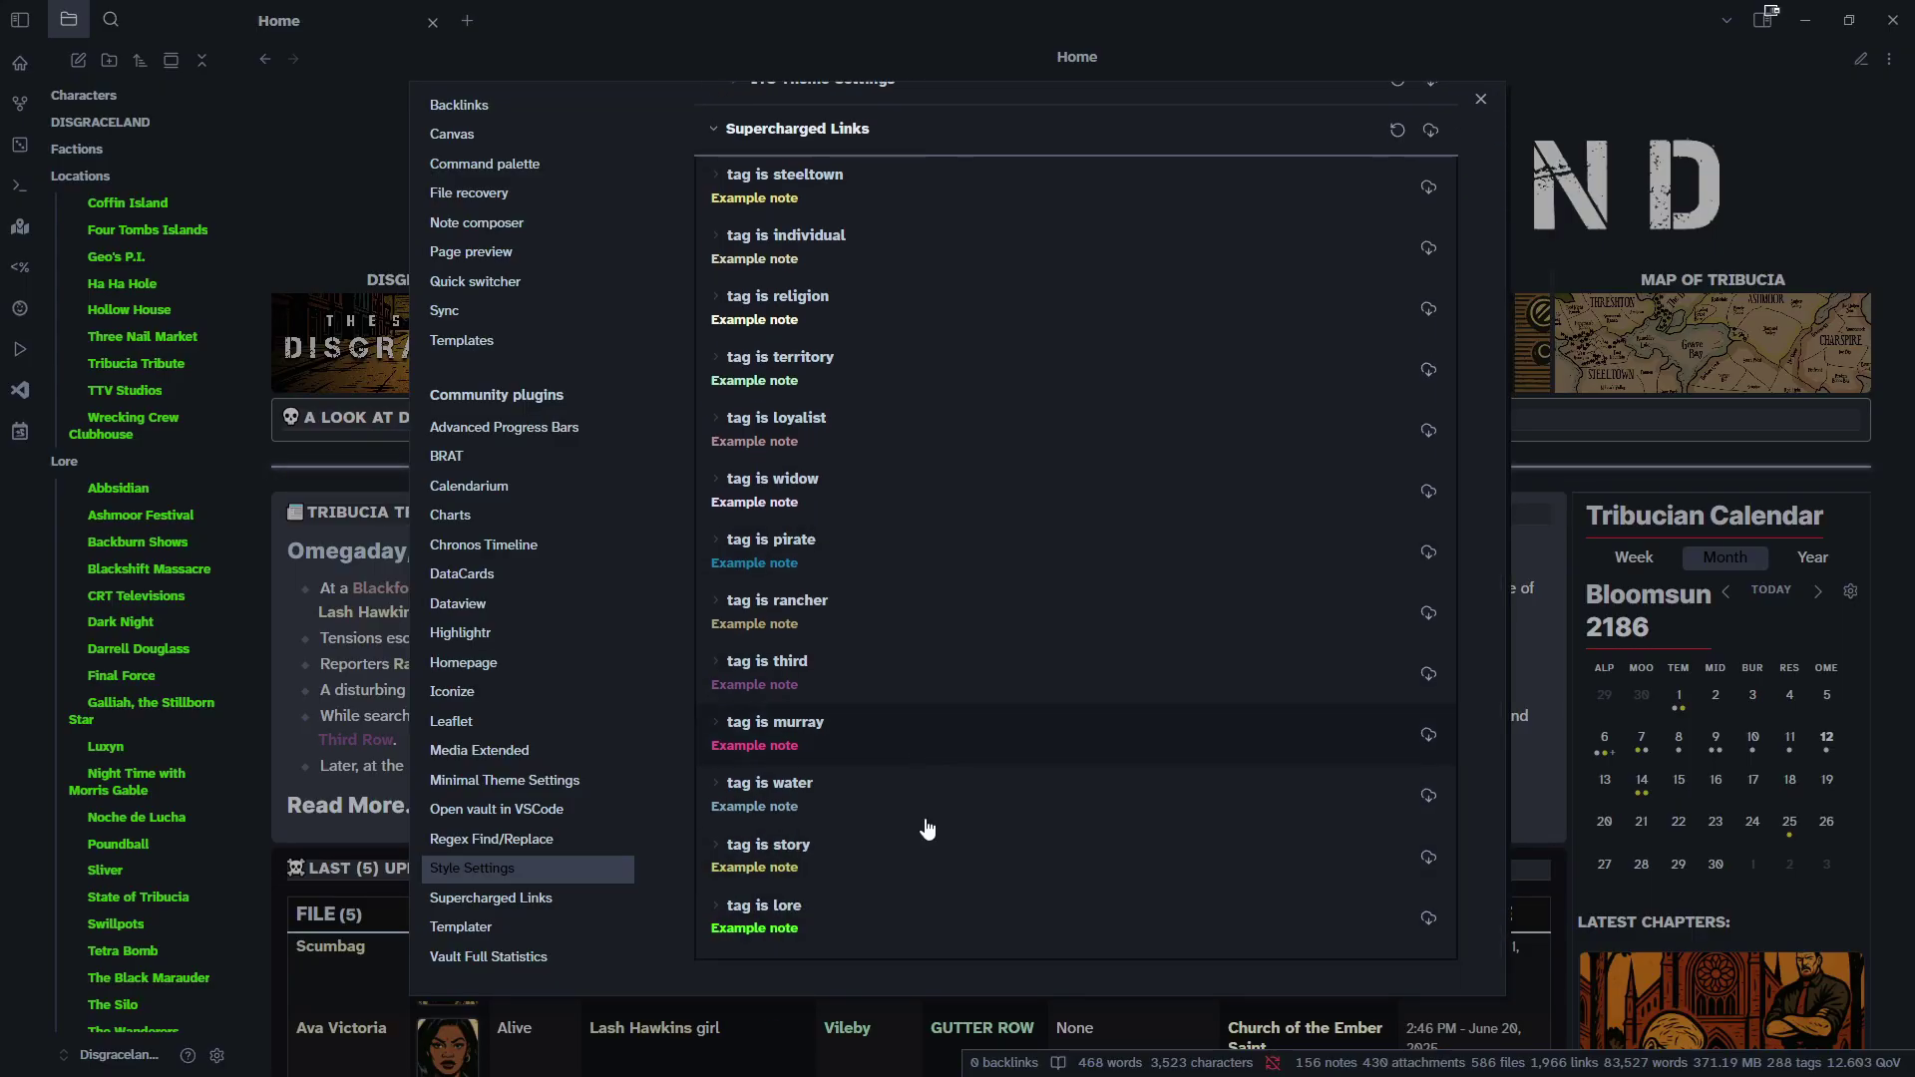
pyautogui.scroll(4, 529, 505)
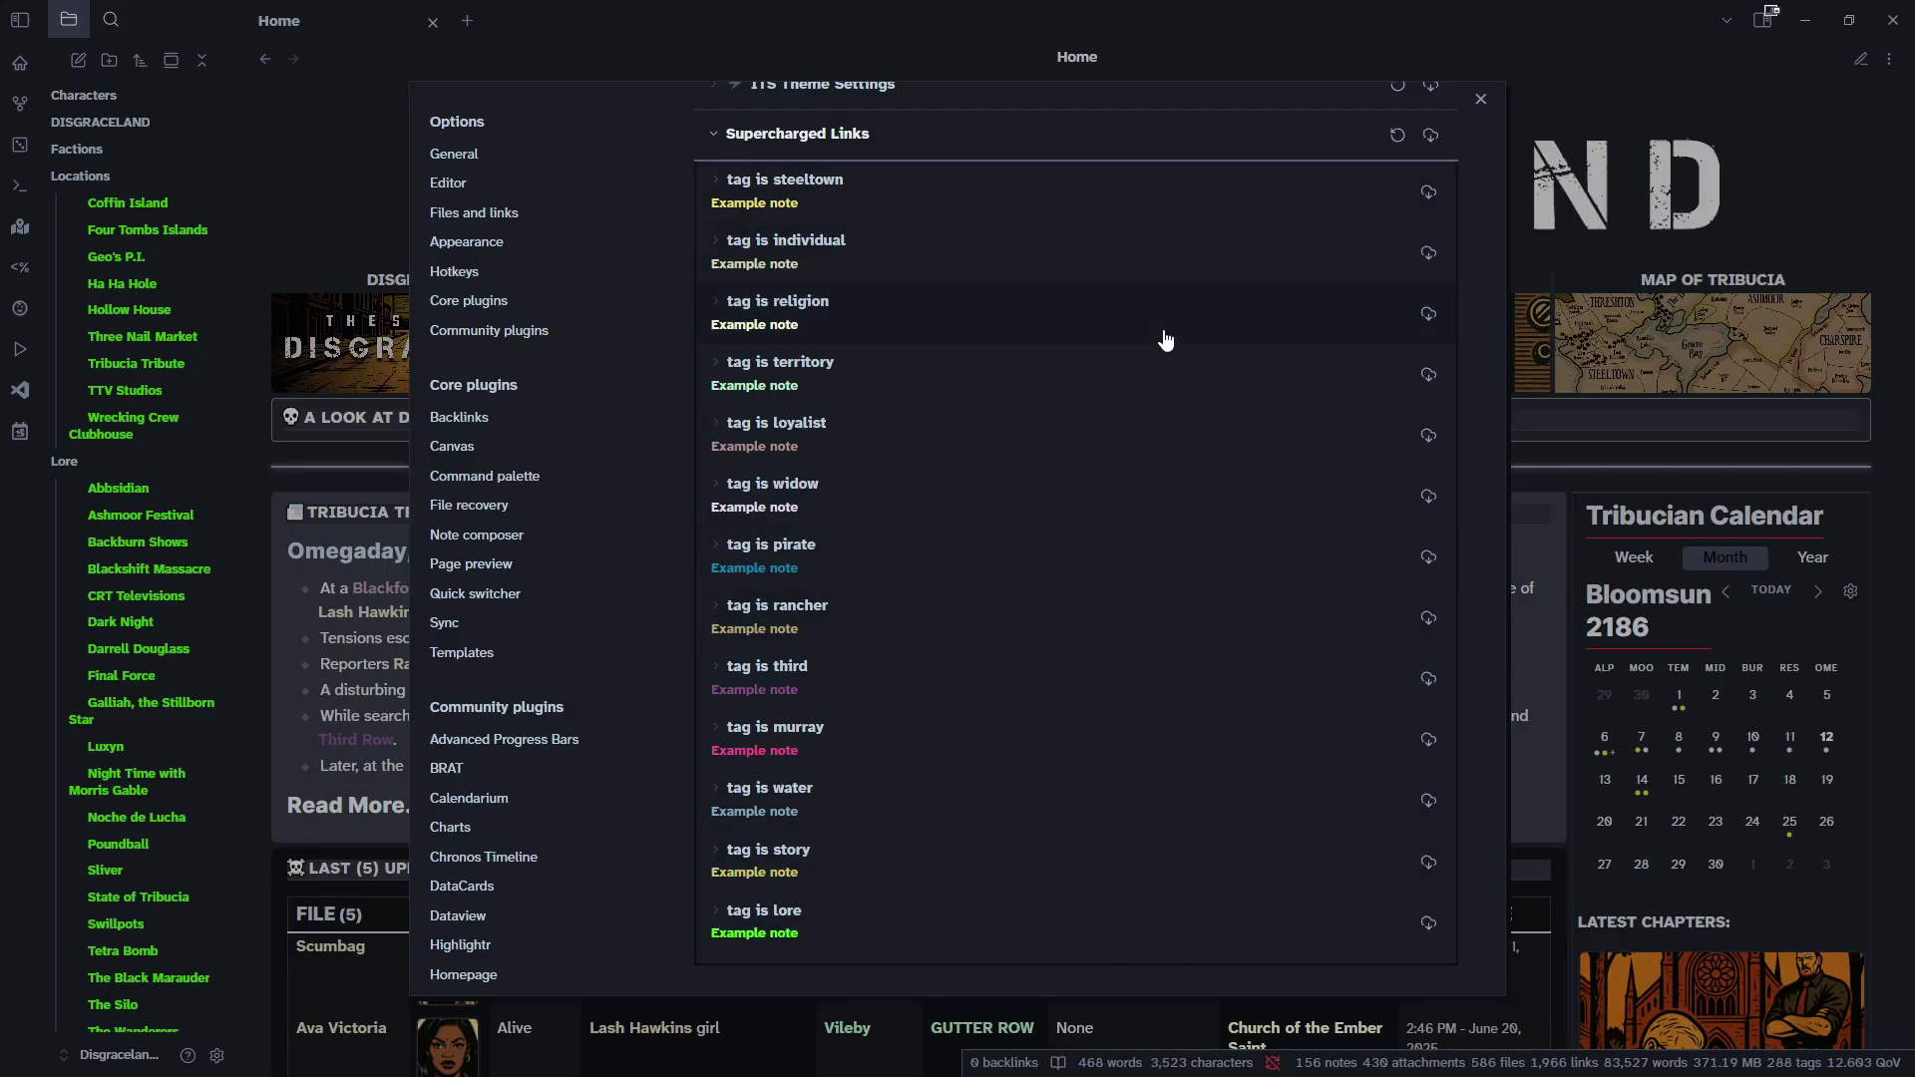
pyautogui.click(1481, 98)
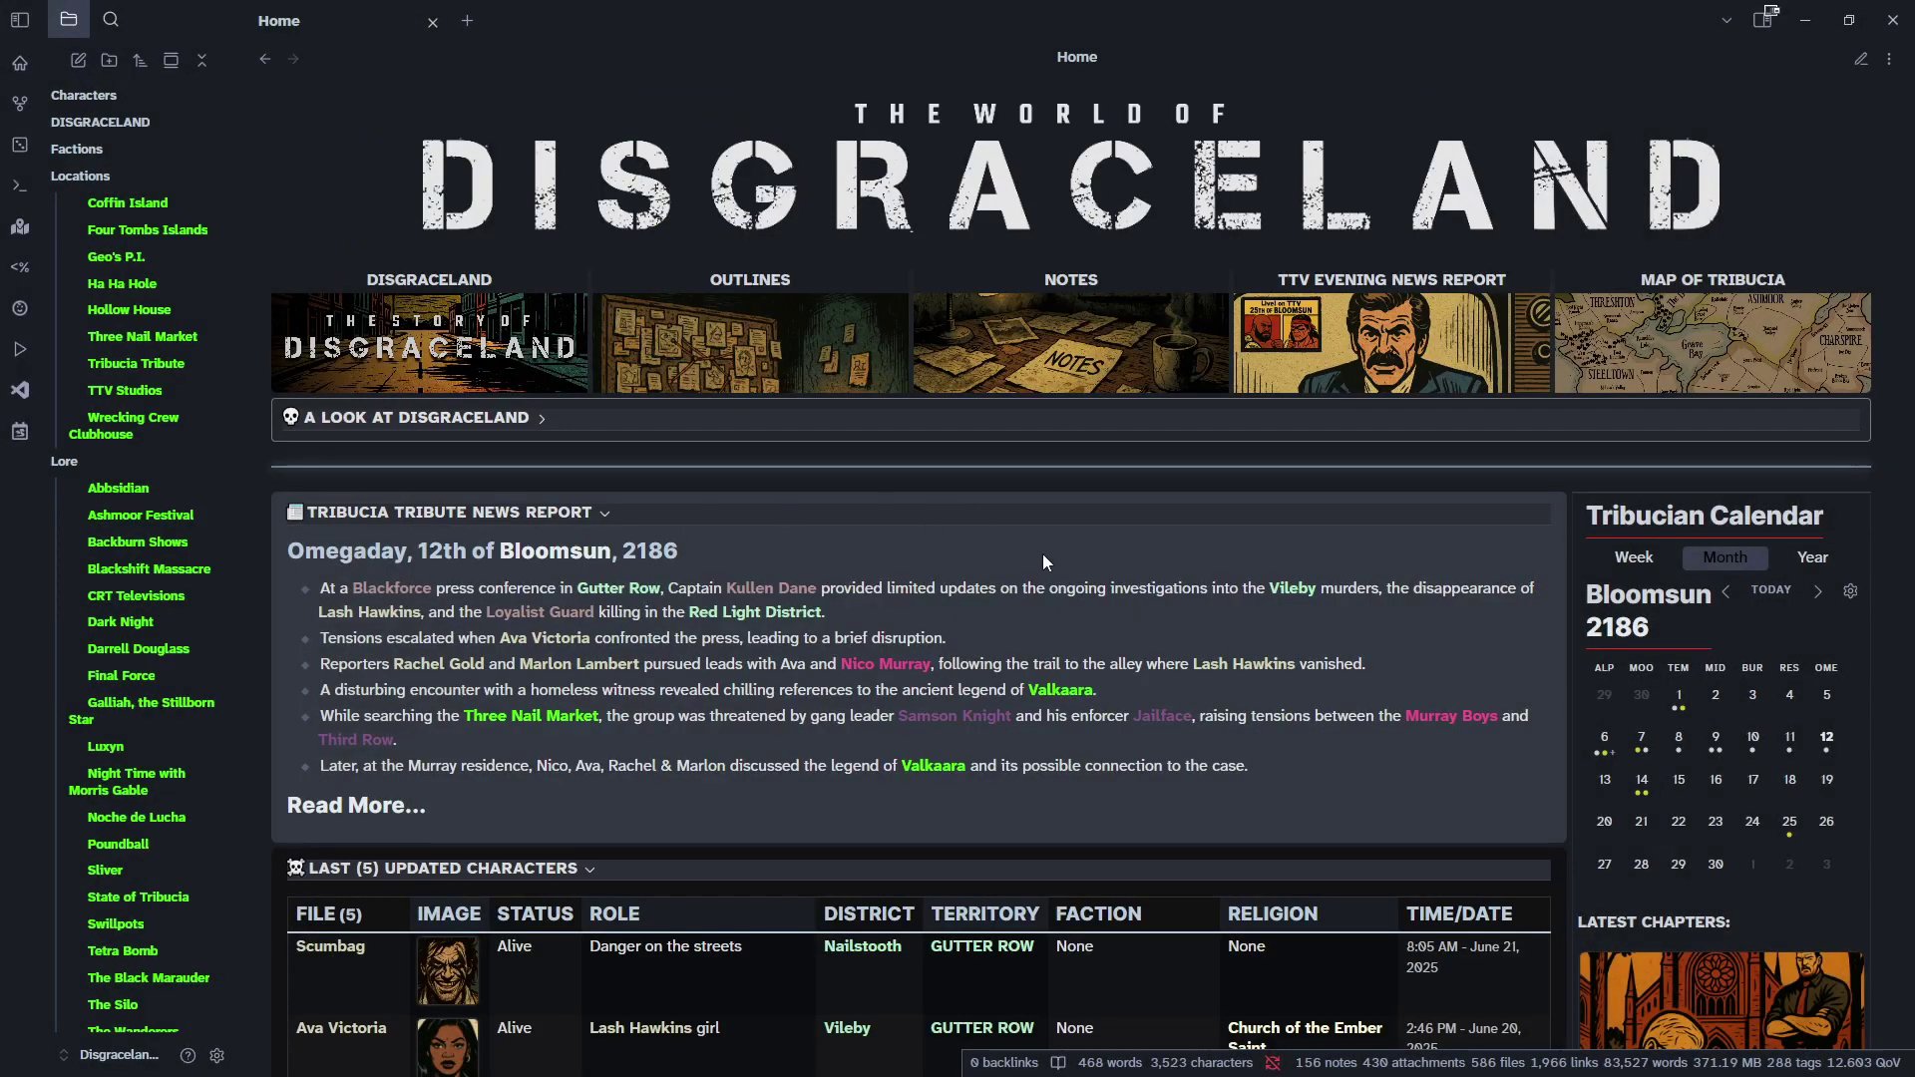